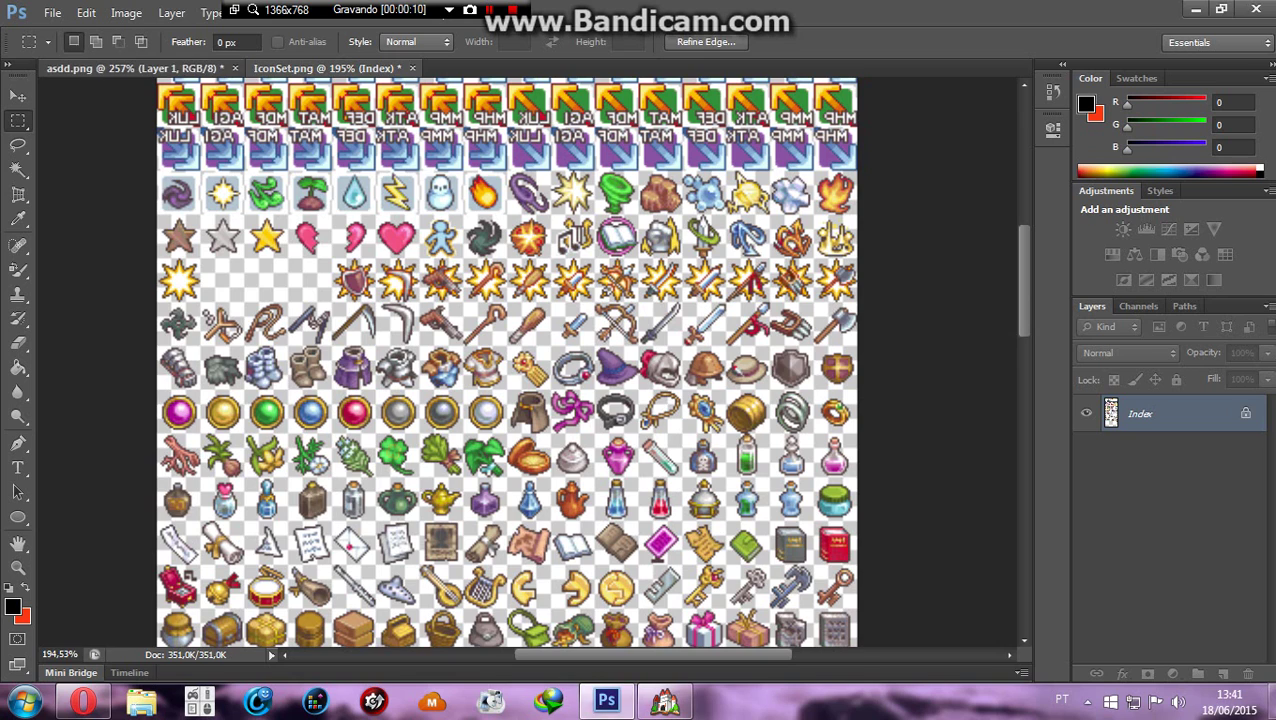
# - Paste the copied sword icon into the asdd.png document above Layer 1
pyautogui.hotkey('ctrl', 'Tab')
pyautogui.hotkey('alt', 'e')
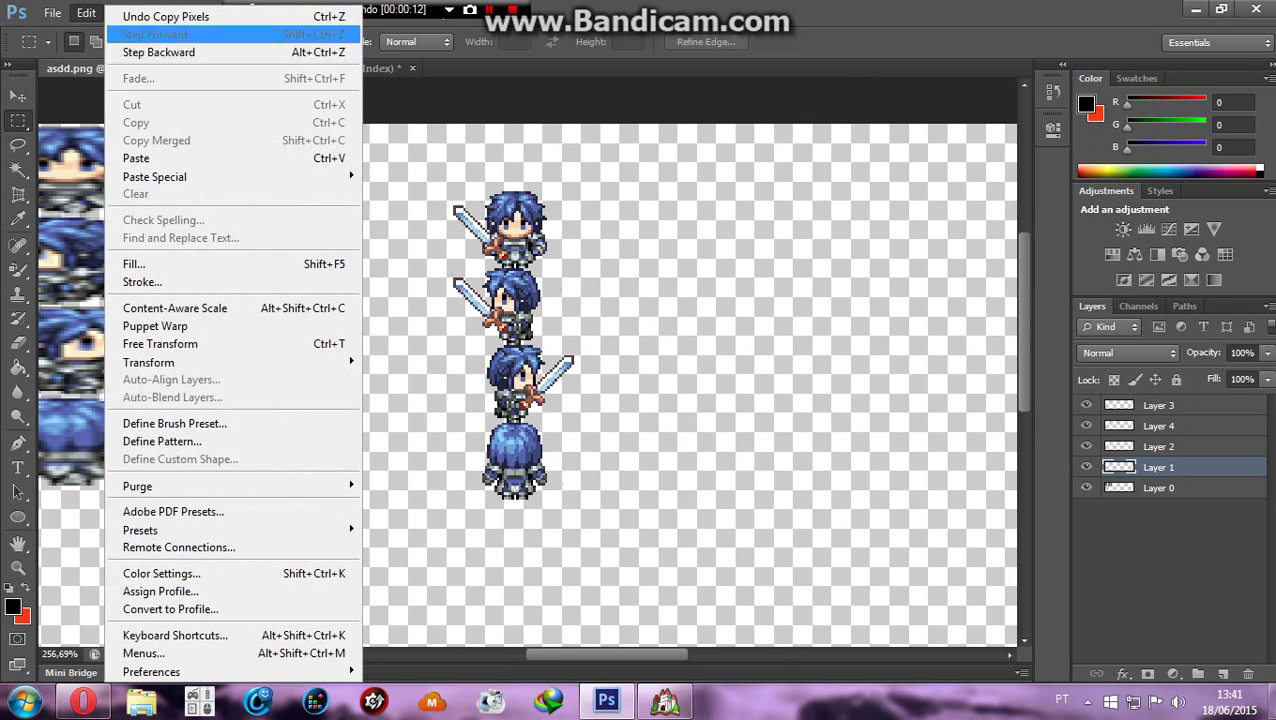
pyautogui.press('Down')
pyautogui.press('Down')
pyautogui.press('Down')
pyautogui.press('Down')
pyautogui.press('Down')
pyautogui.press('Down')
pyautogui.press('Down')
pyautogui.press('Return')
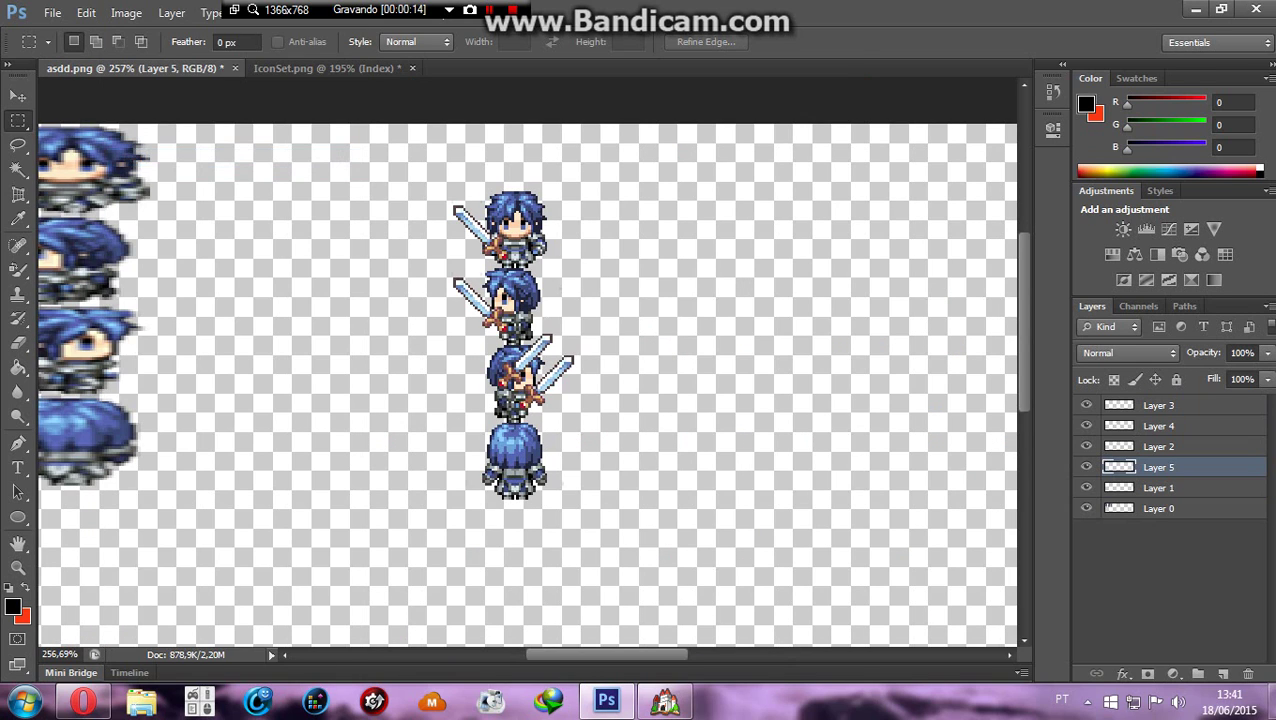
# - Move the pasted sword down beside the back-facing character sprite
pyautogui.press('v')
pyautogui.moveTo(555, 352)
pyautogui.mouseDown()
pyautogui.moveTo(573, 360)
pyautogui.moveTo(573, 434)
pyautogui.moveTo(630, 480)
pyautogui.mouseUp()
pyautogui.press('e')
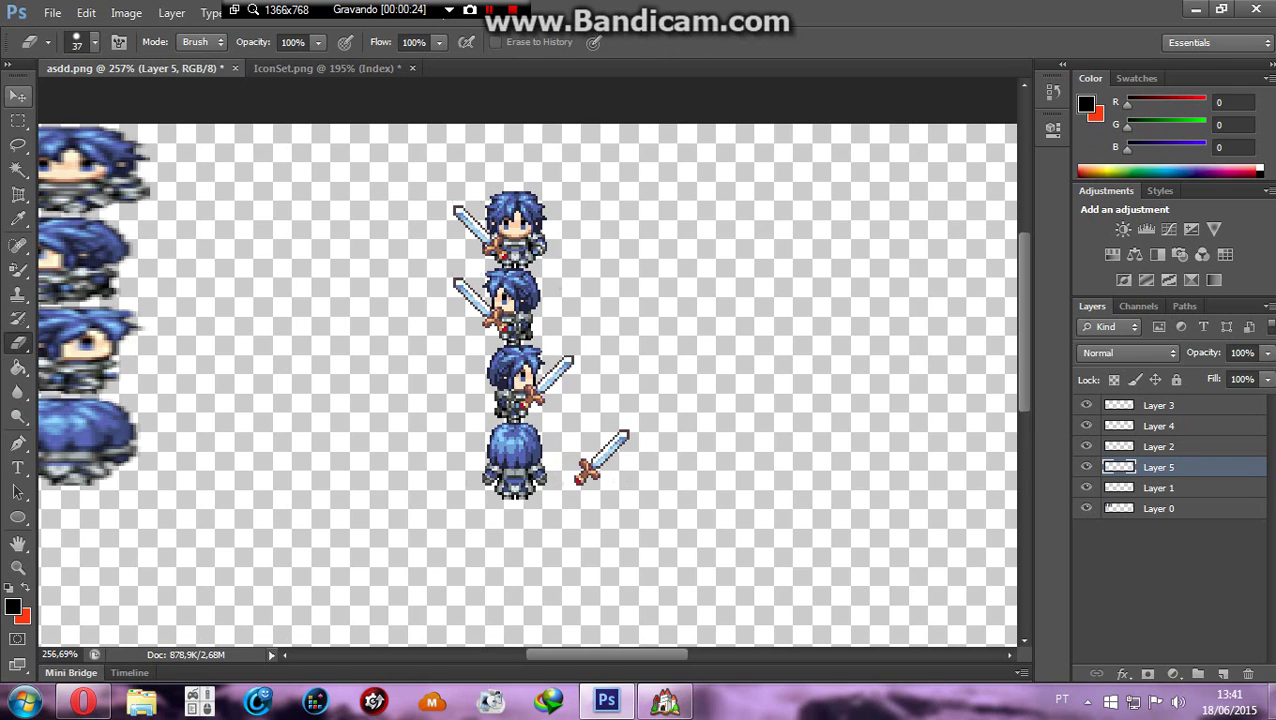
pyautogui.press('v')
pyautogui.moveTo(605, 455); pyautogui.dragTo(627, 402)
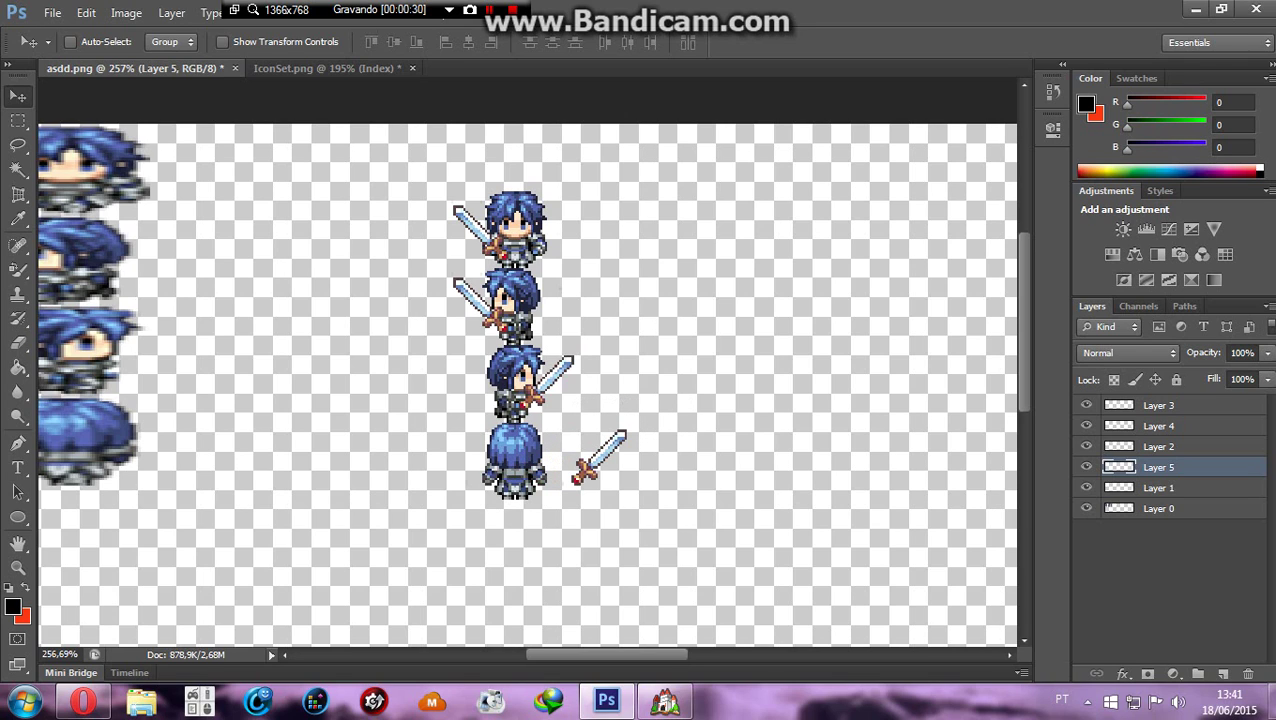
# - Try to duplicate the back-facing sprite from Layer 1 and move the copy to the sword's side
pyautogui.click(1159, 488)
pyautogui.press('m')
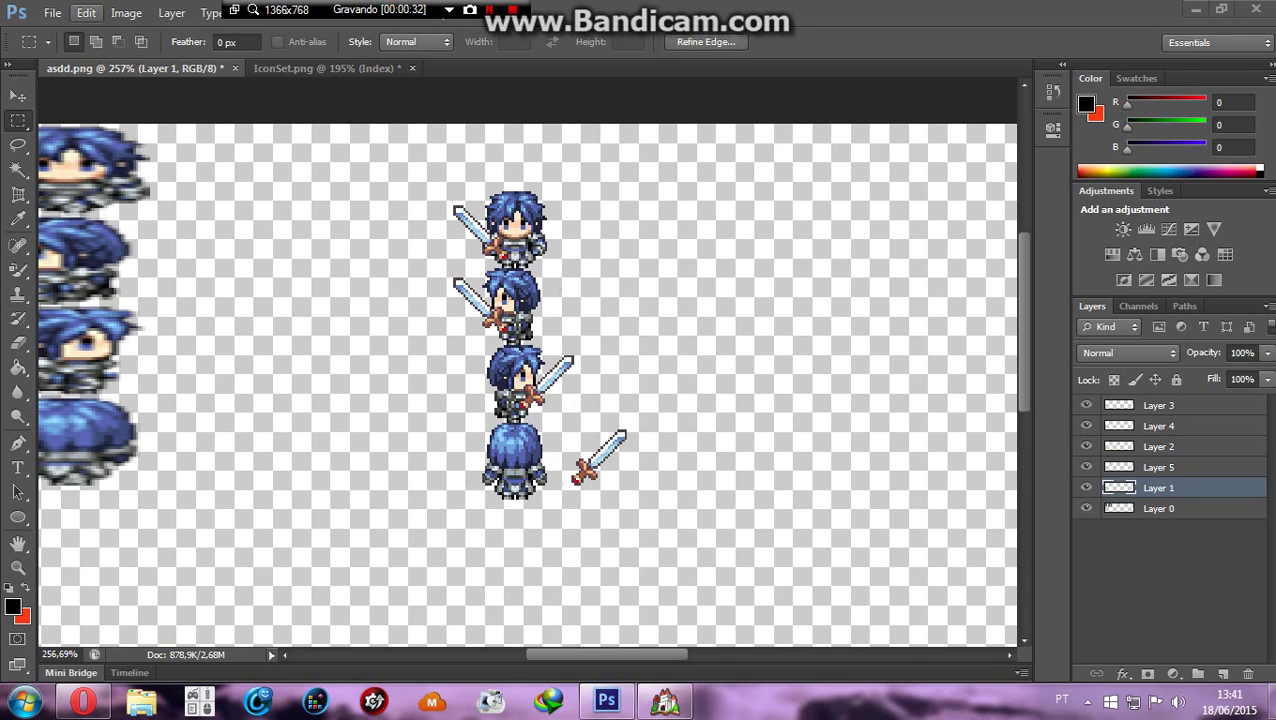
pyautogui.moveTo(467, 424); pyautogui.dragTo(563, 501)
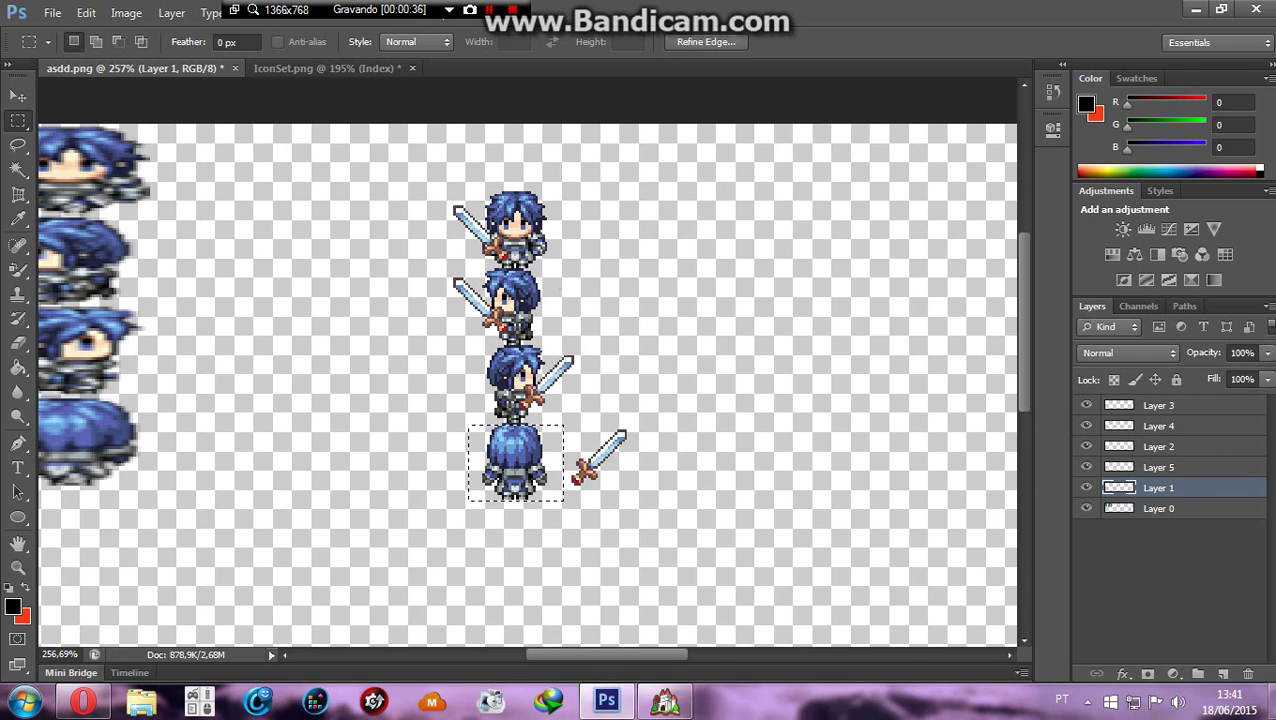
pyautogui.click(86, 12)
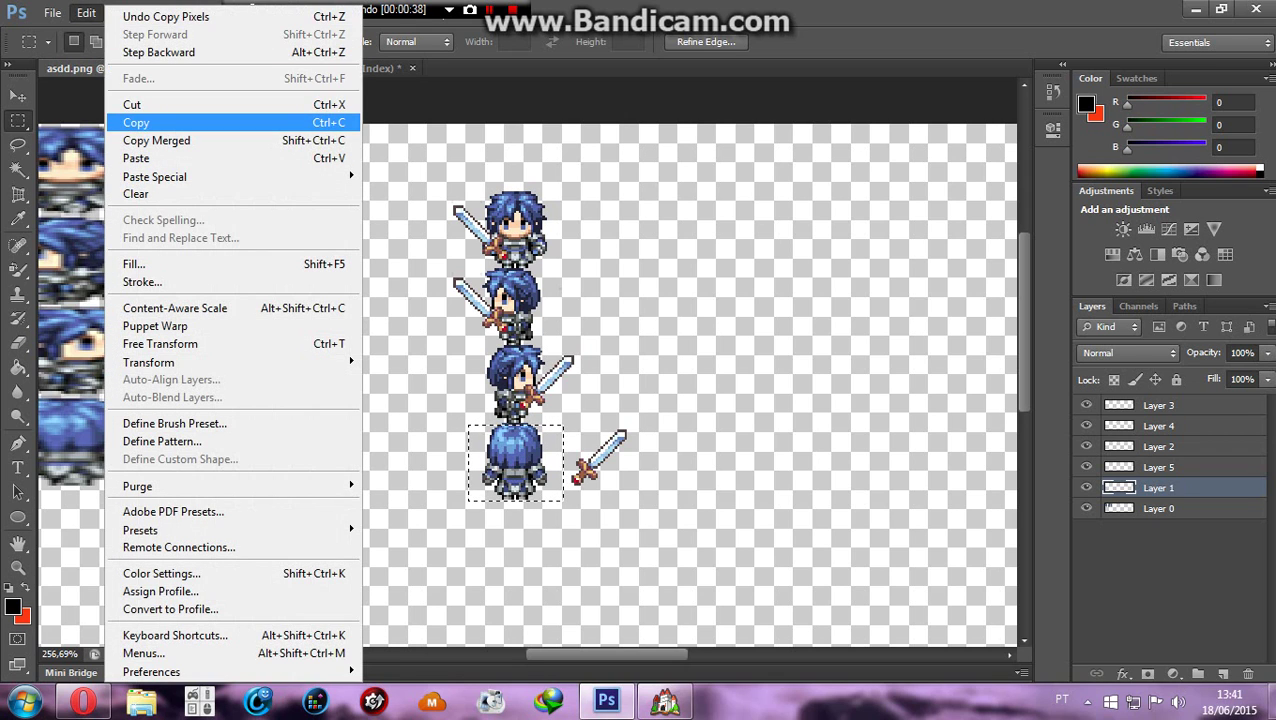
pyautogui.click(136, 122)
pyautogui.click(86, 12)
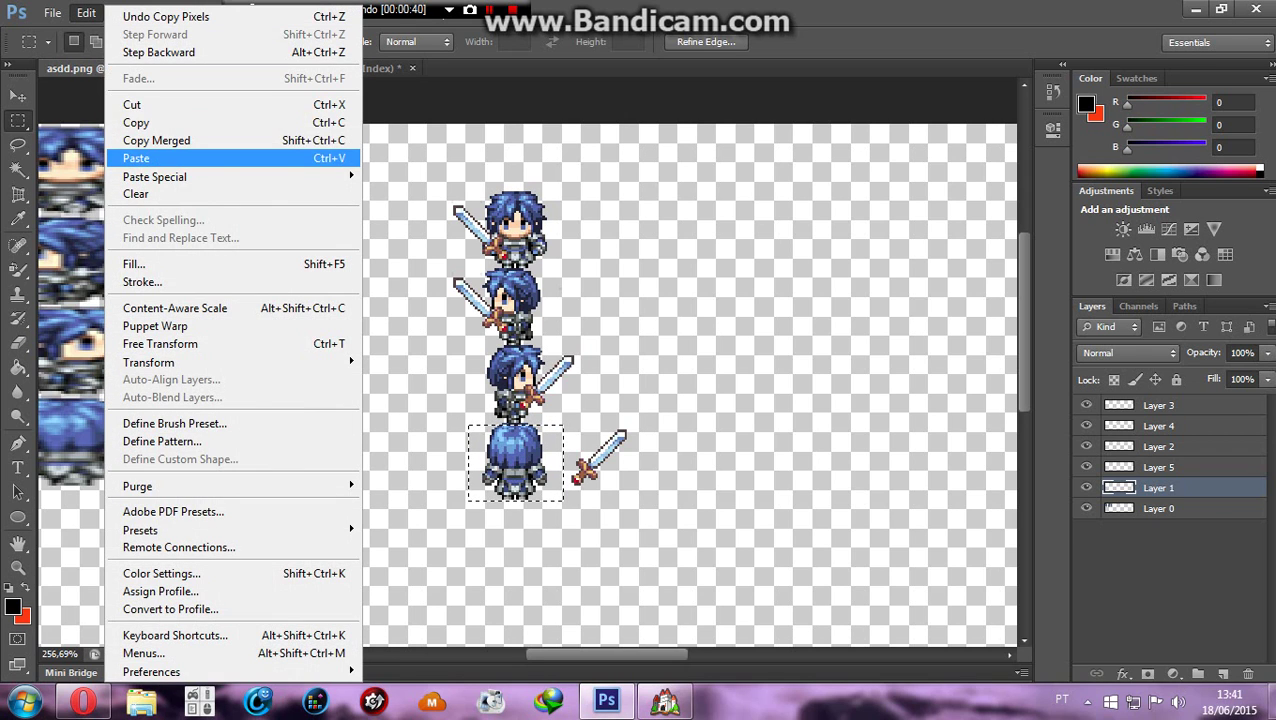
pyautogui.click(136, 158)
pyautogui.press('v')
pyautogui.moveTo(540, 440); pyautogui.dragTo(701, 416)
pyautogui.press('Delete')
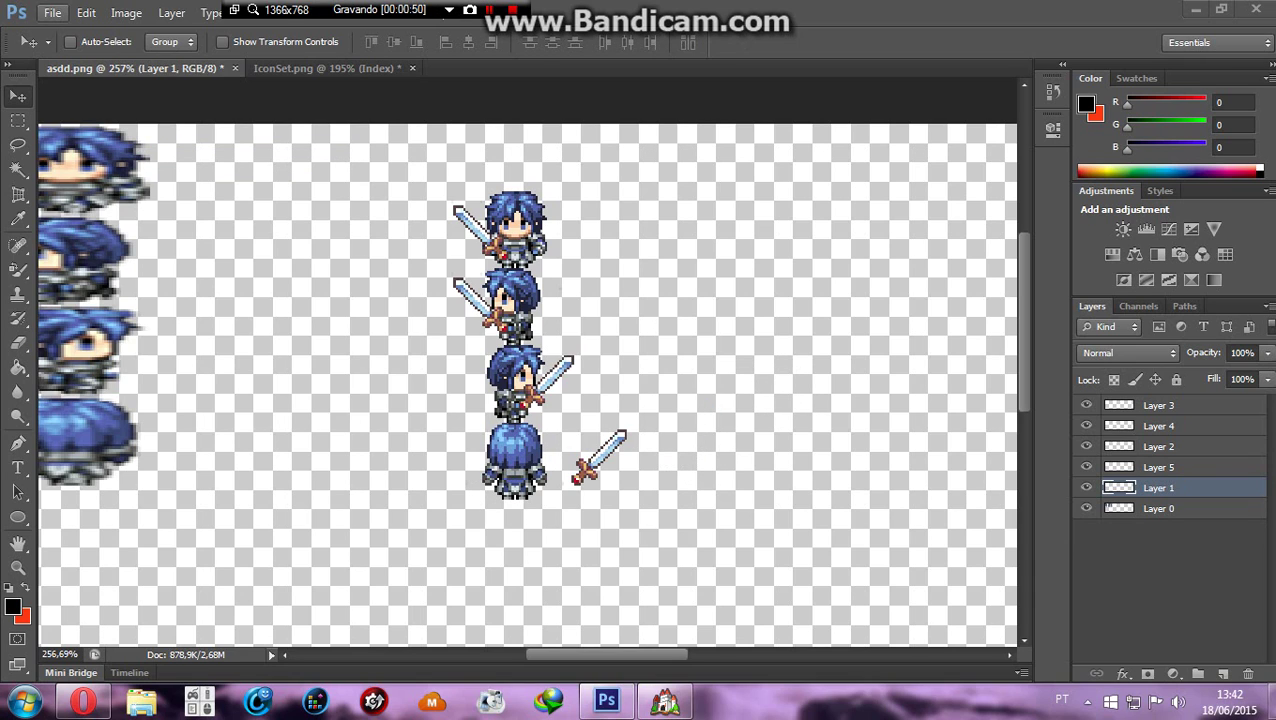
# - Save the document as asdd.png in PNG format, replacing the existing file, with smallest compression and no interlacing
pyautogui.click(52, 12)
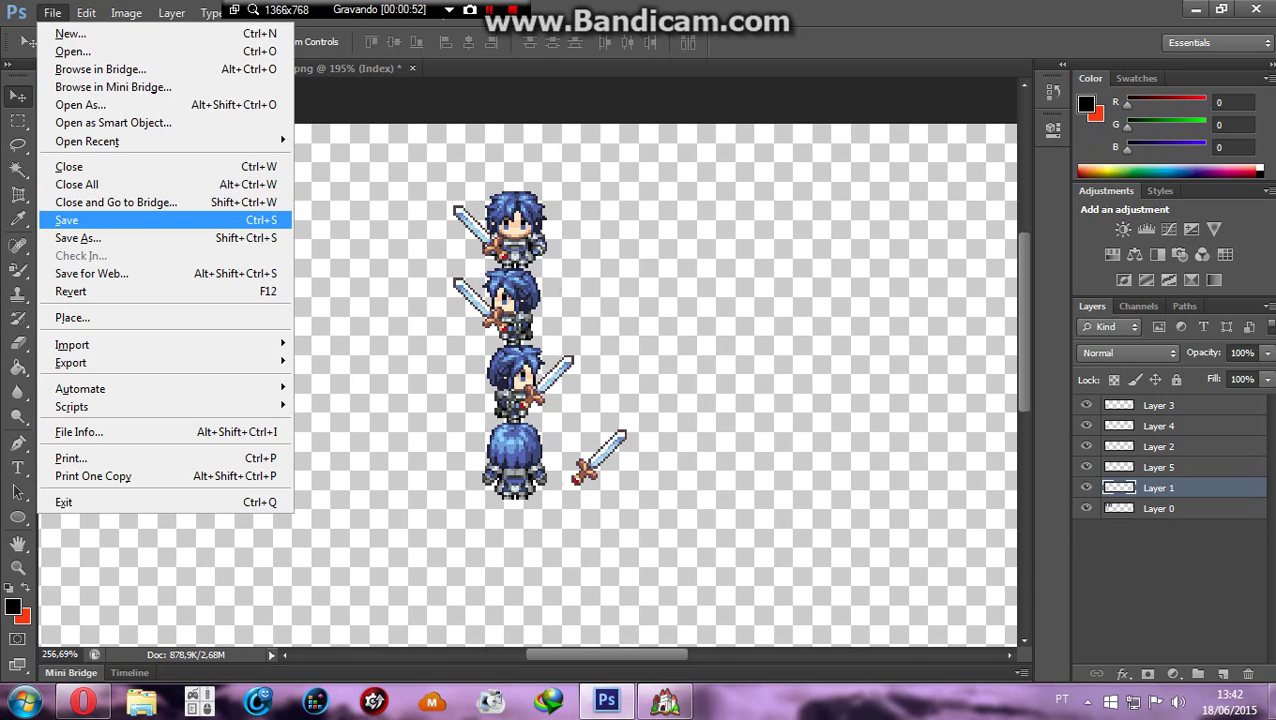
pyautogui.click(66, 219)
pyautogui.click(697, 395)
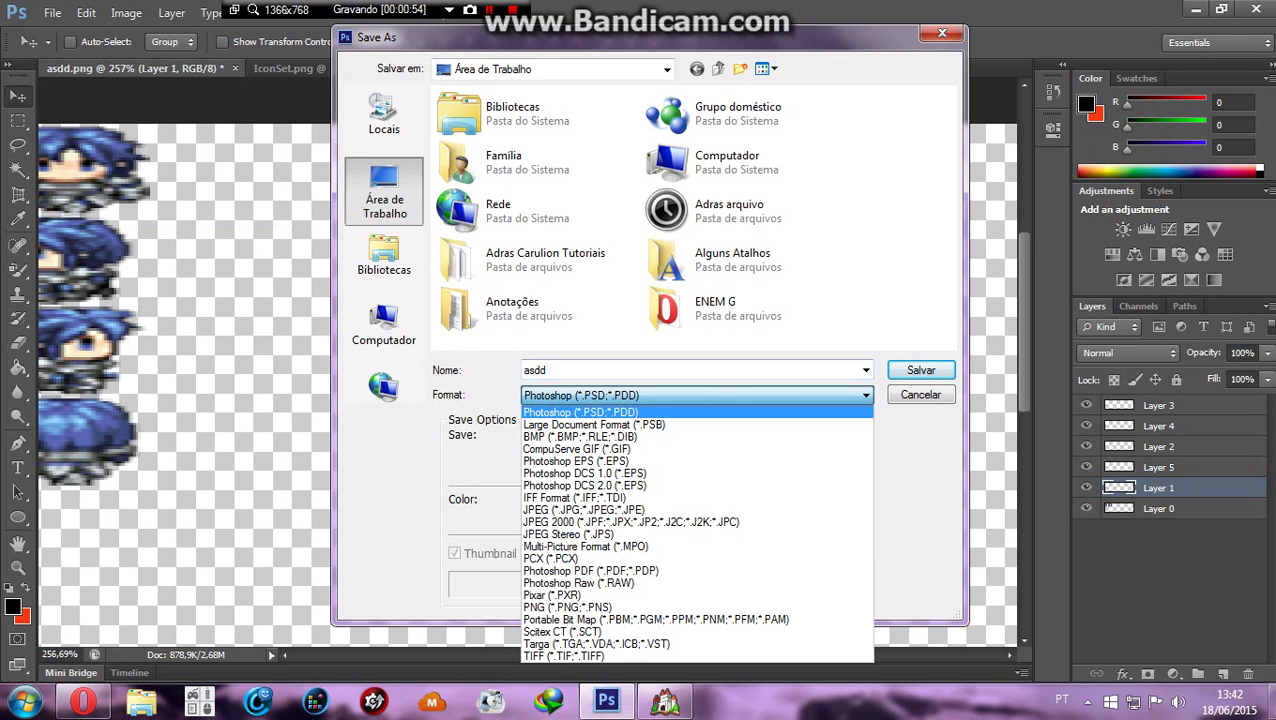
pyautogui.click(600, 604)
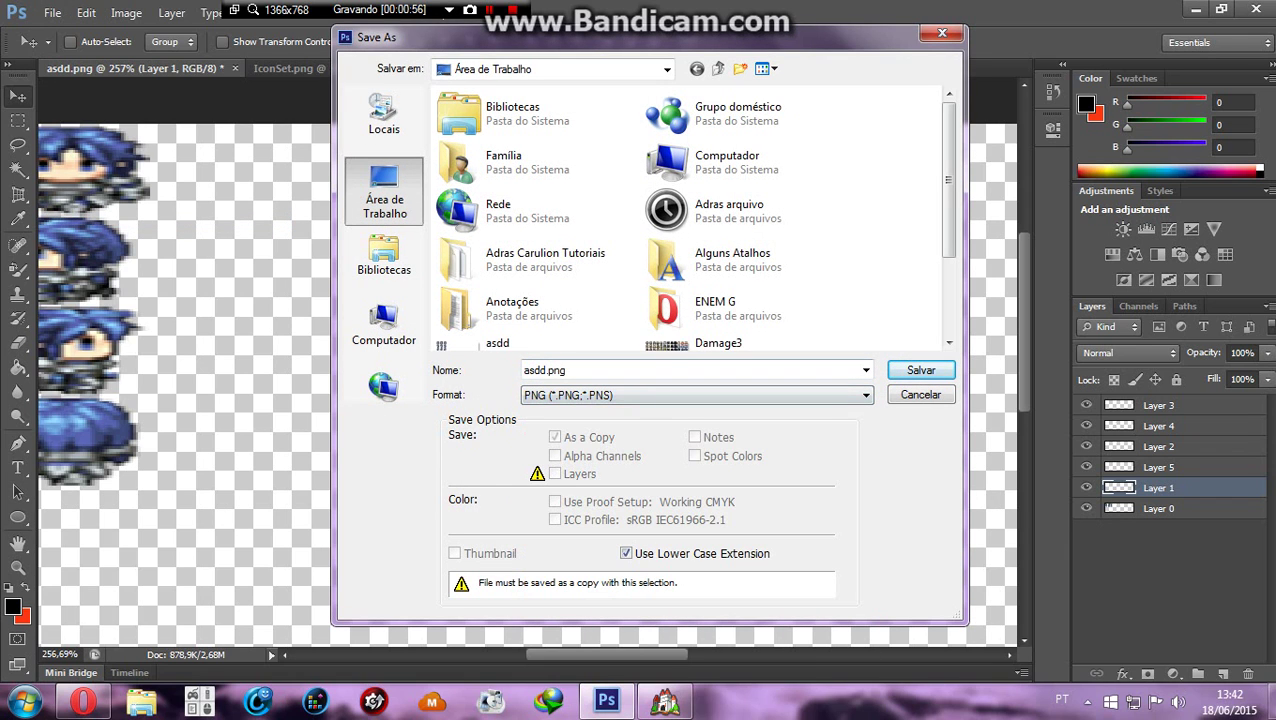
pyautogui.press('Return')
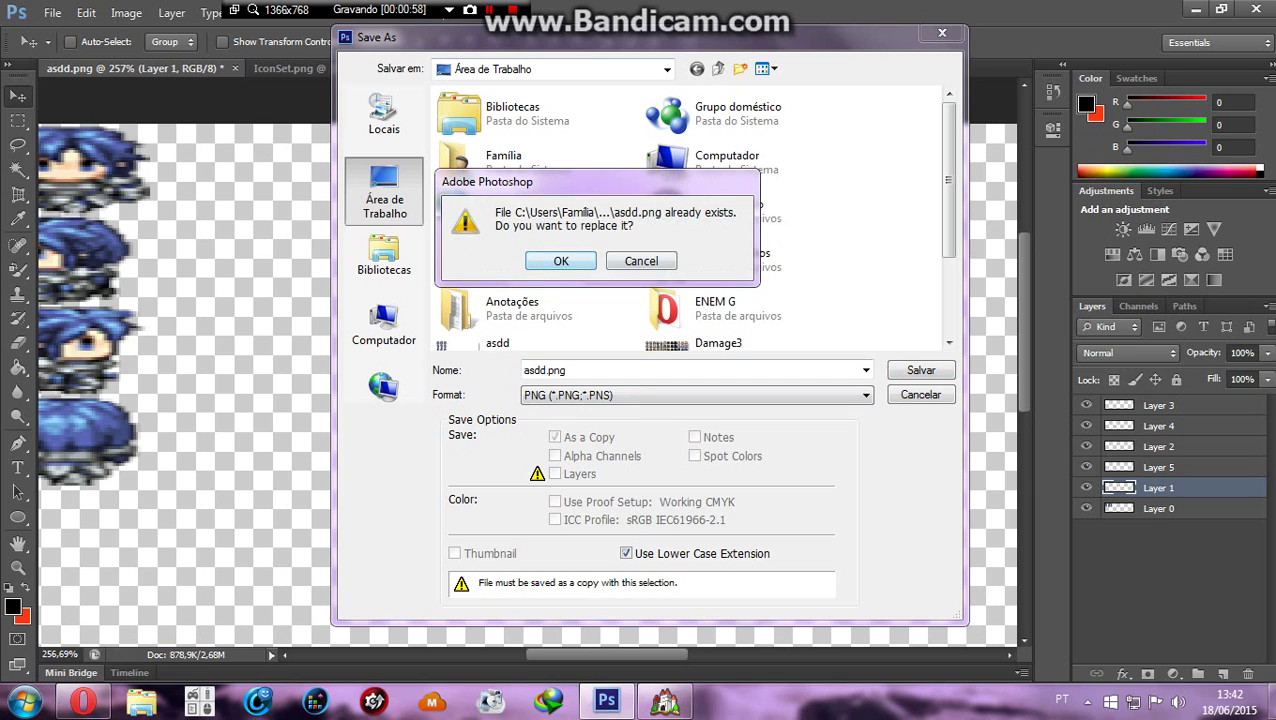
pyautogui.press('Return')
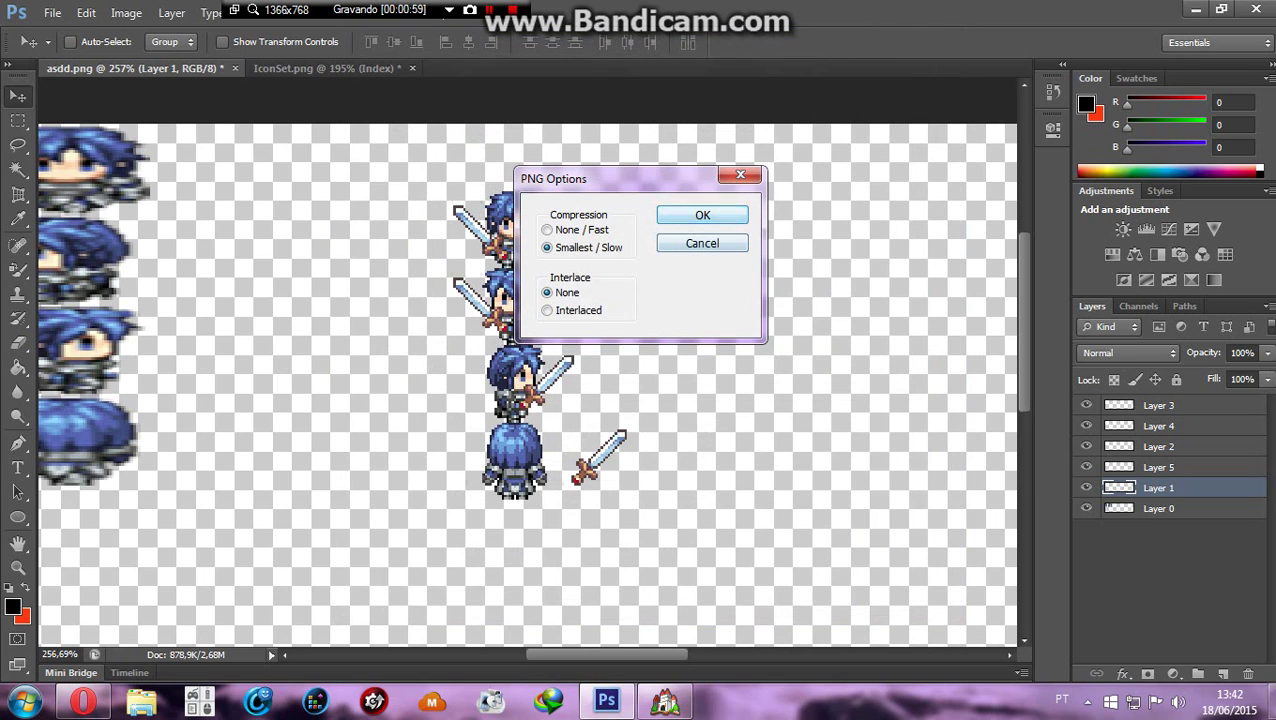
pyautogui.press('Return')
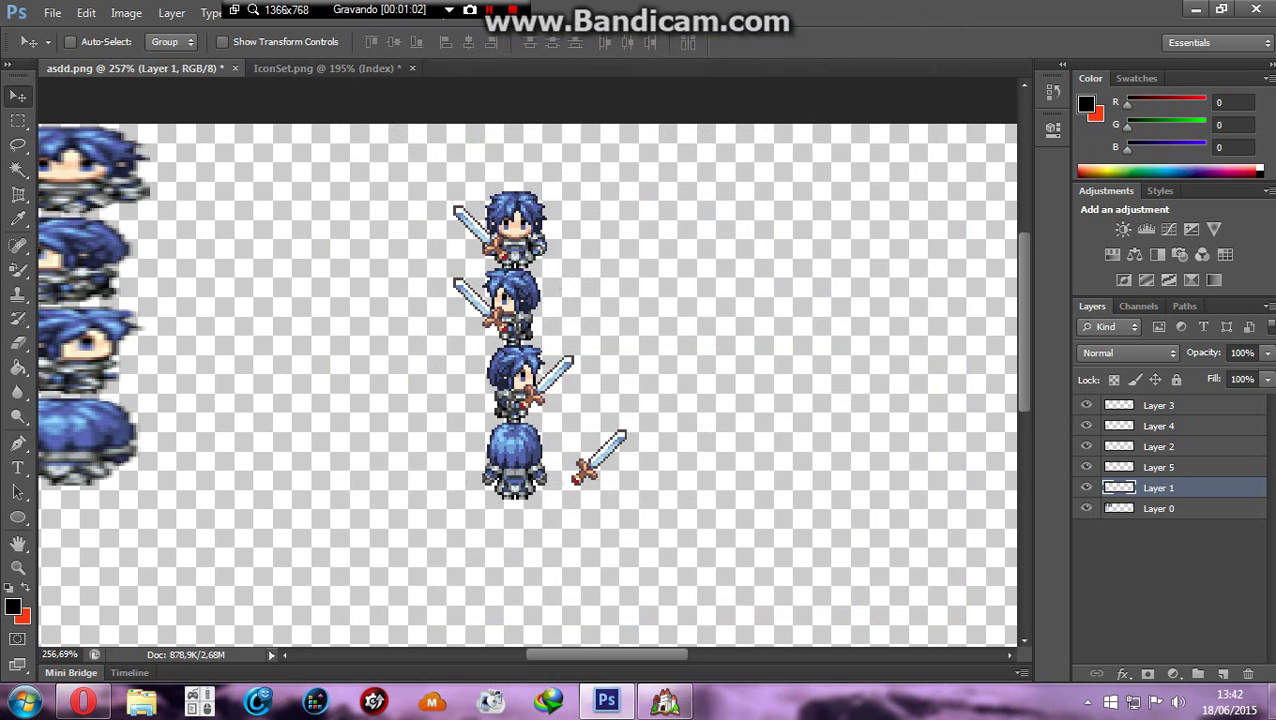
# - Close the layered asdd.png without saving changes and open the saved asdd.png from the desktop folder
pyautogui.click(235, 68)
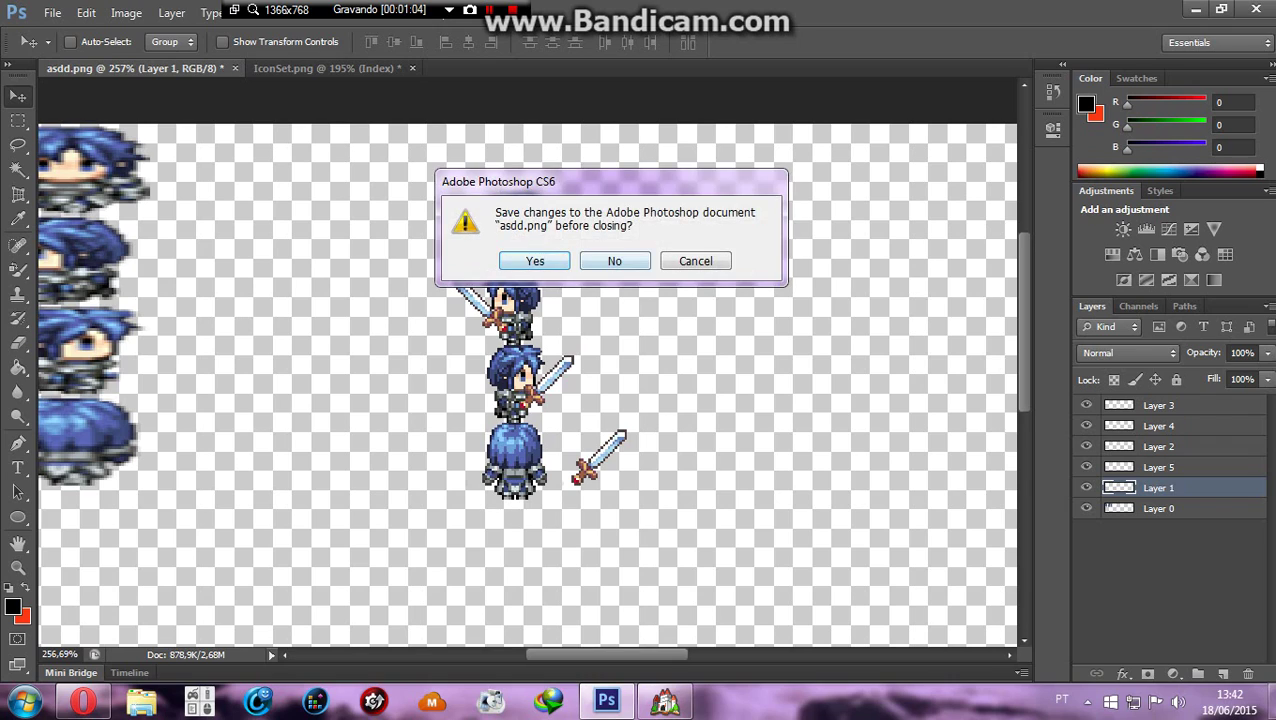
pyautogui.click(614, 260)
pyautogui.click(52, 13)
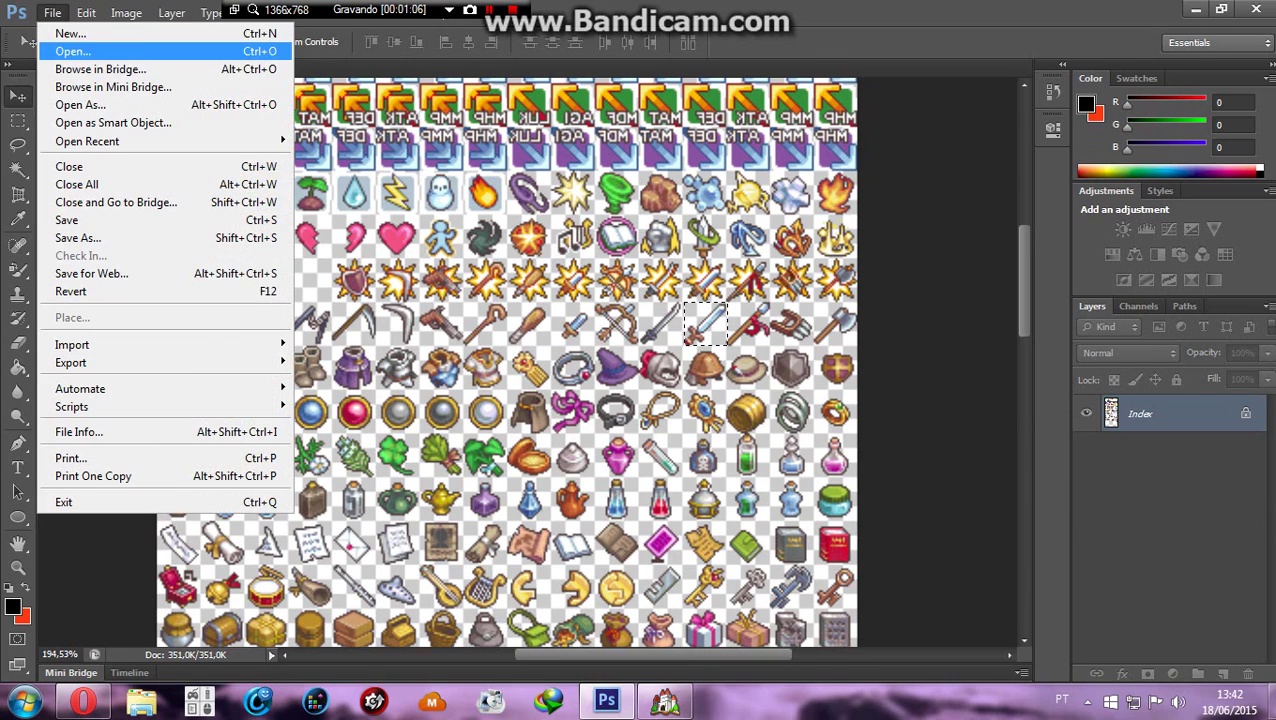
pyautogui.click(72, 51)
pyautogui.scroll(-3, 560, 310)
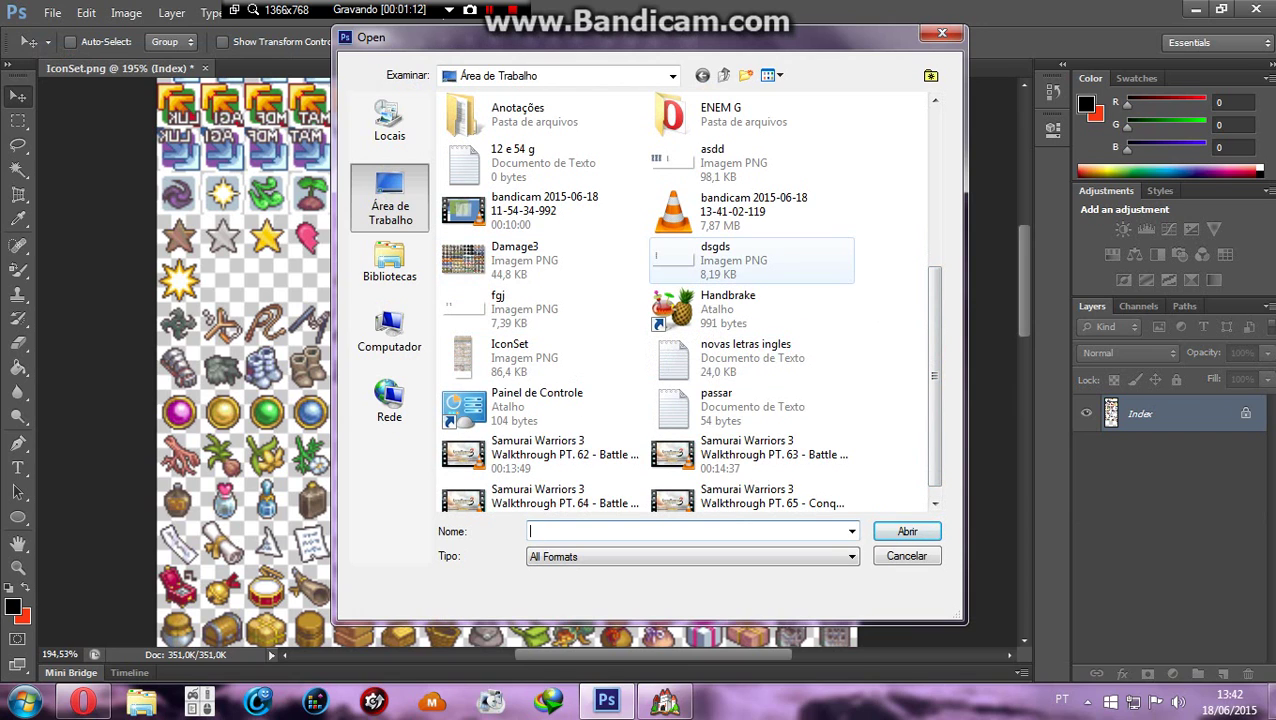
pyautogui.doubleClick(712, 160)
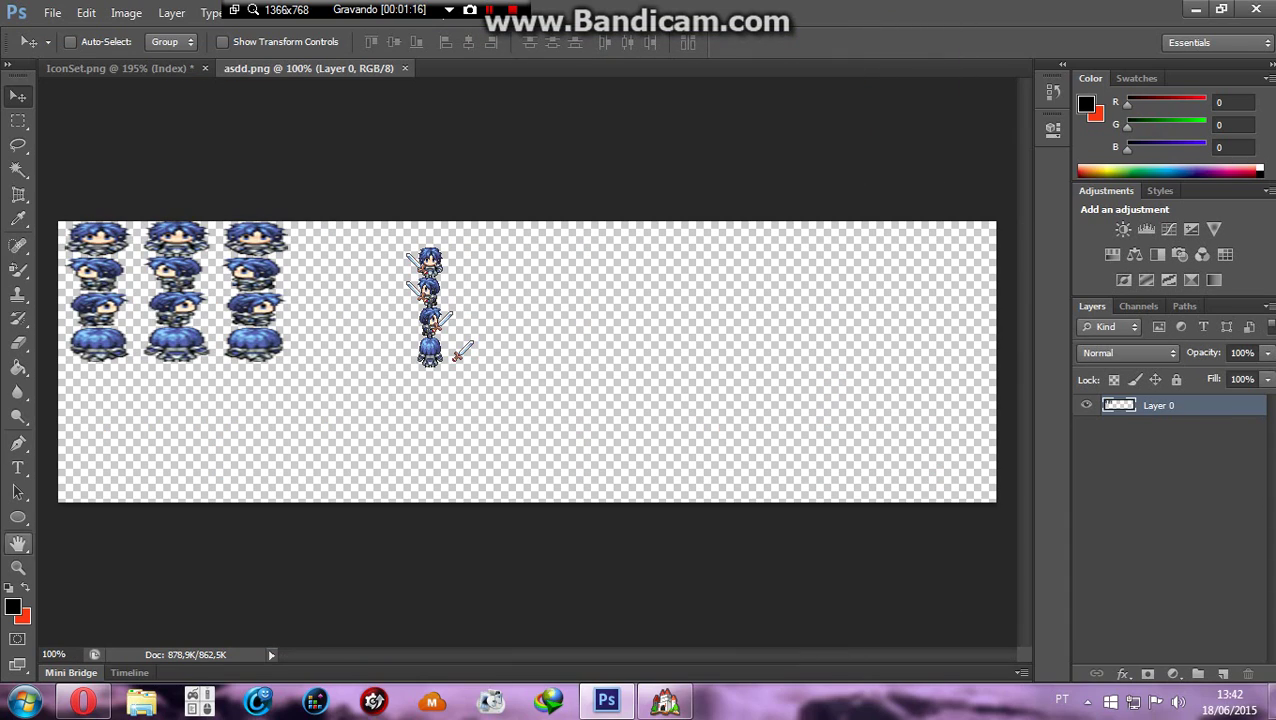
# - Copy the back-facing sprite onto a new layer and move the copy beside the sword so its hand reaches the handle
pyautogui.click(18, 567)
pyautogui.moveTo(374, 392); pyautogui.dragTo(632, 307)
pyautogui.scroll(3, 533, 361)
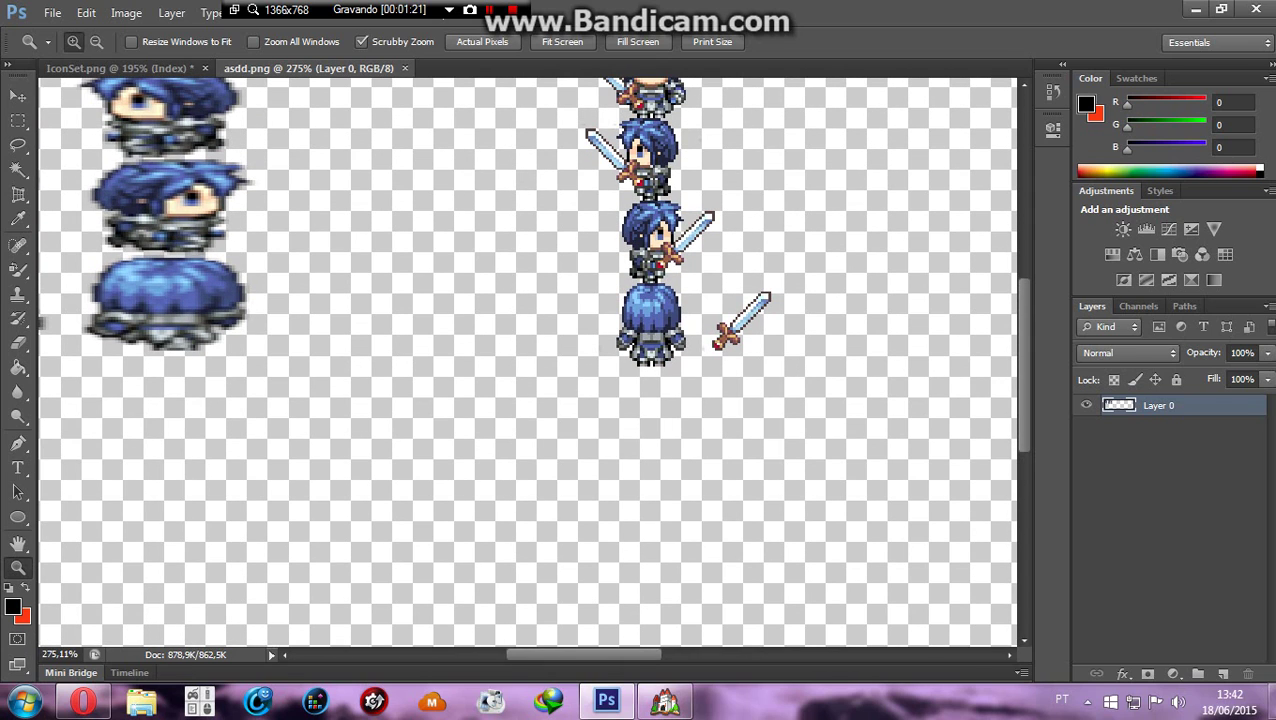
pyautogui.press('m')
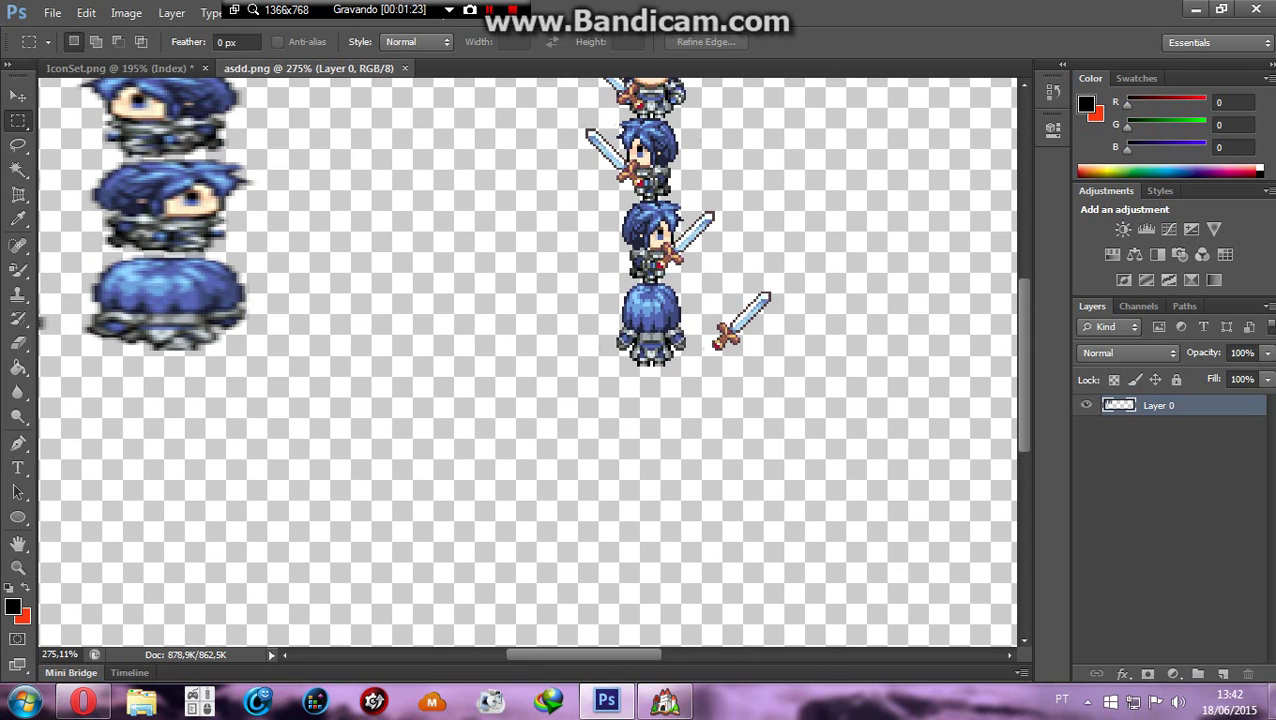
pyautogui.moveTo(602, 283); pyautogui.dragTo(694, 367)
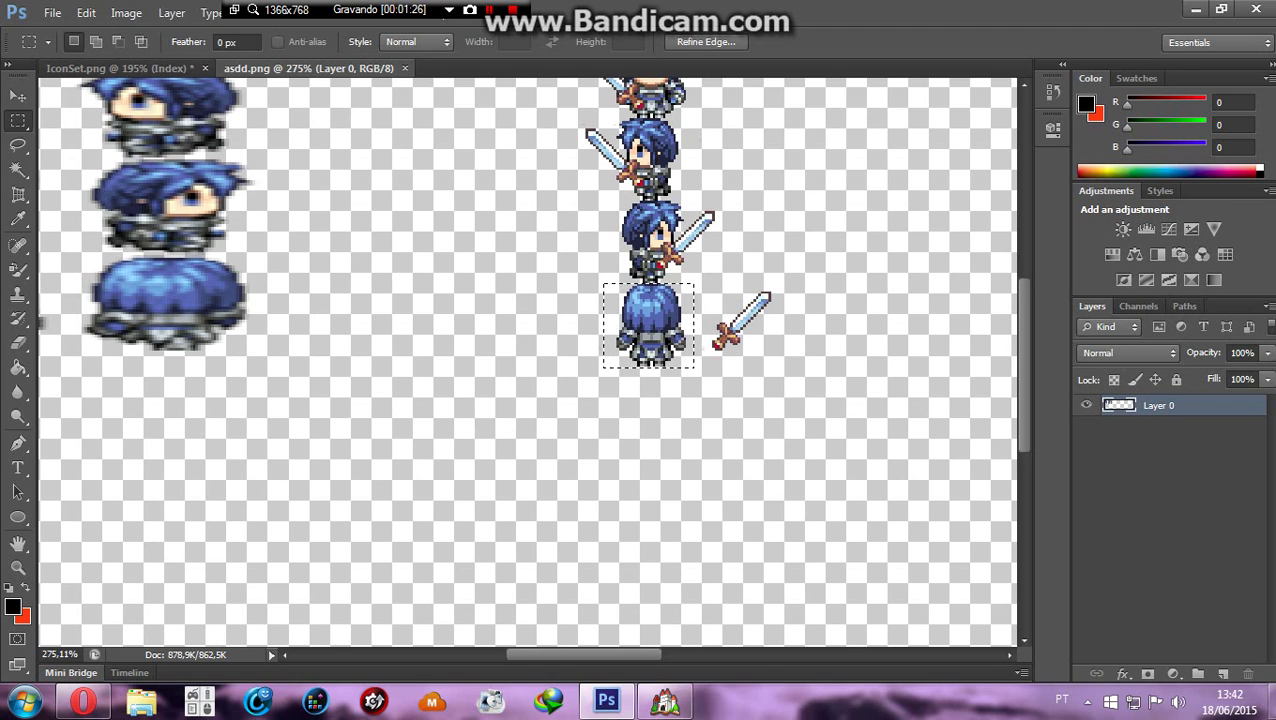
pyautogui.click(87, 13)
pyautogui.click(137, 122)
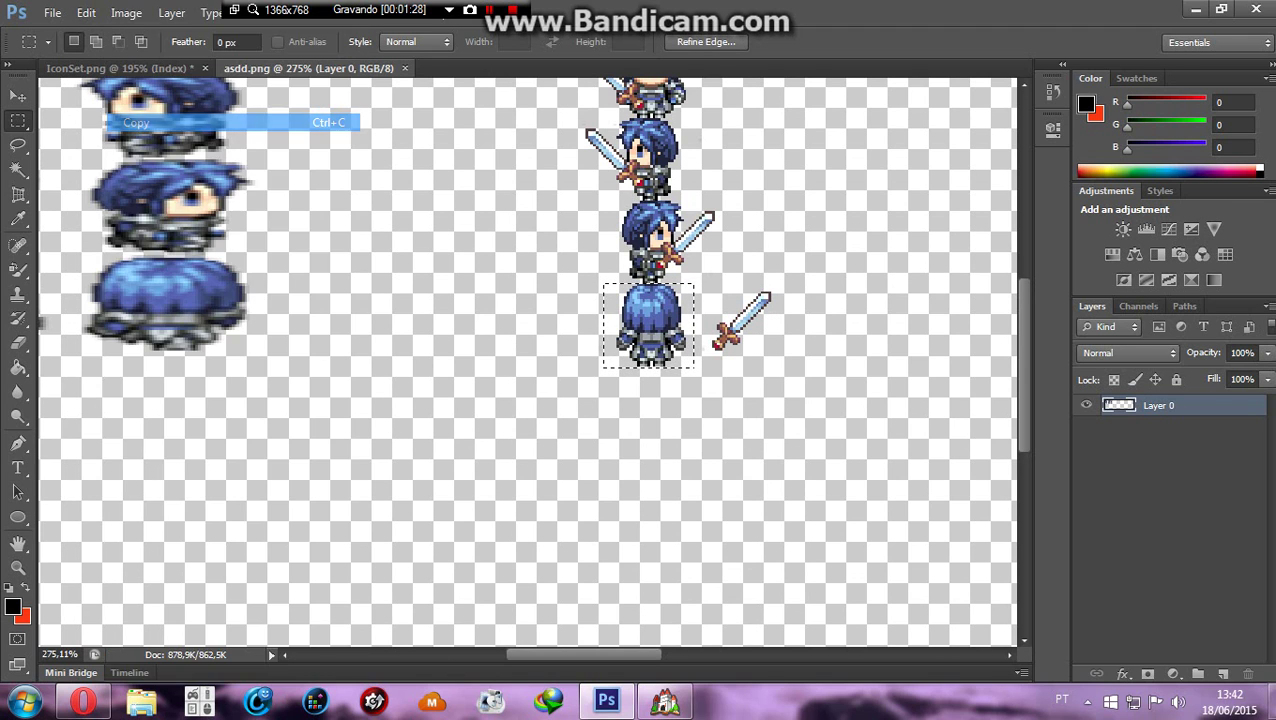
pyautogui.click(86, 12)
pyautogui.click(130, 157)
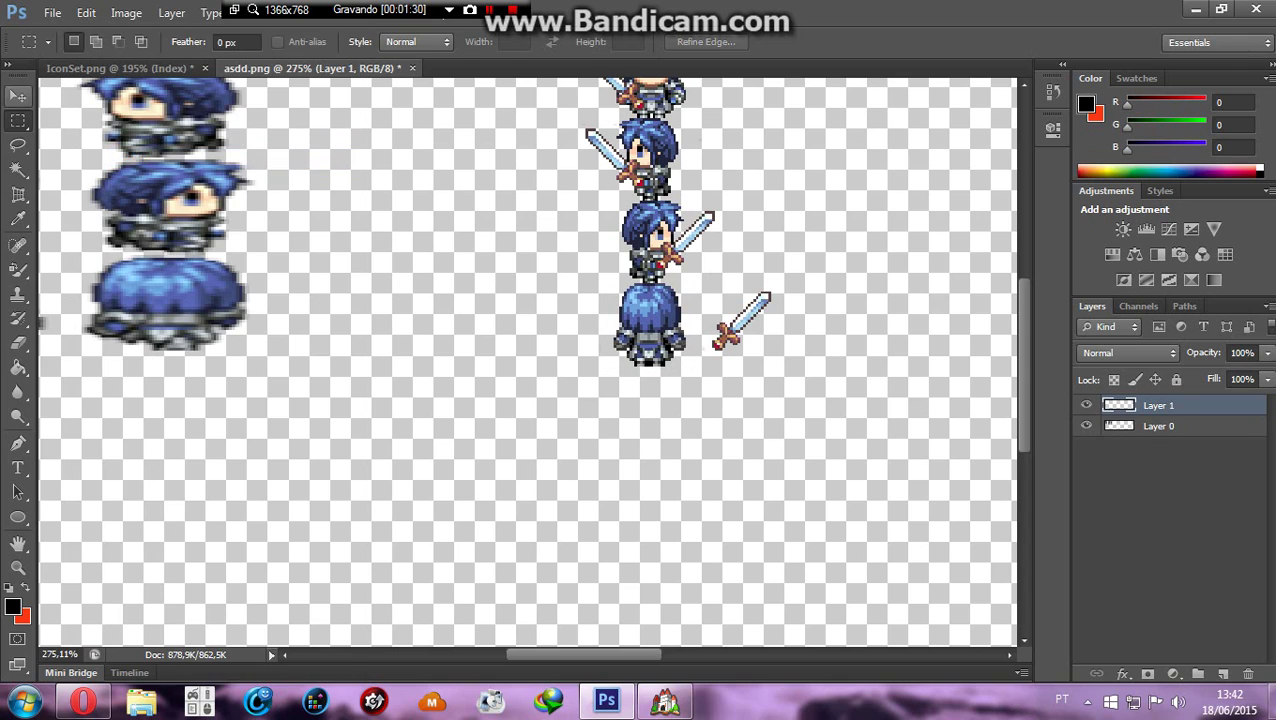
pyautogui.press('v')
pyautogui.moveTo(652, 290); pyautogui.dragTo(692, 283)
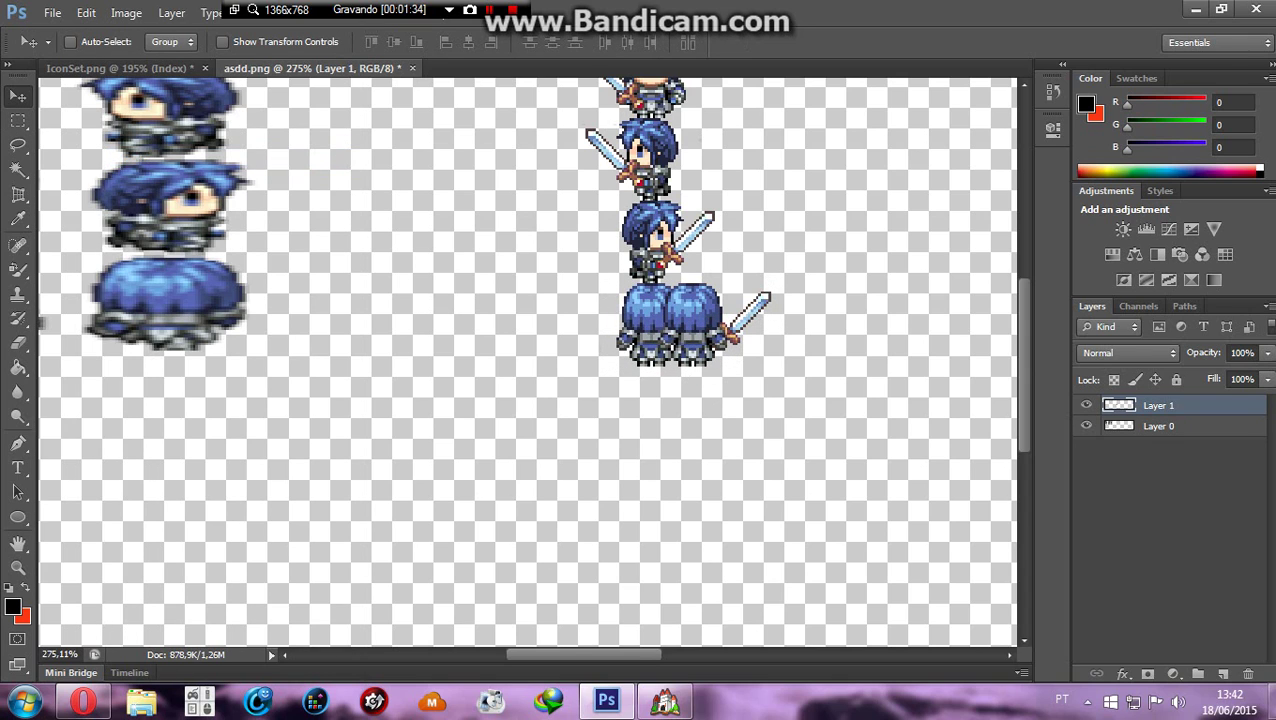
# - Erase the original back-facing sprite from Layer 0
pyautogui.click(1160, 426)
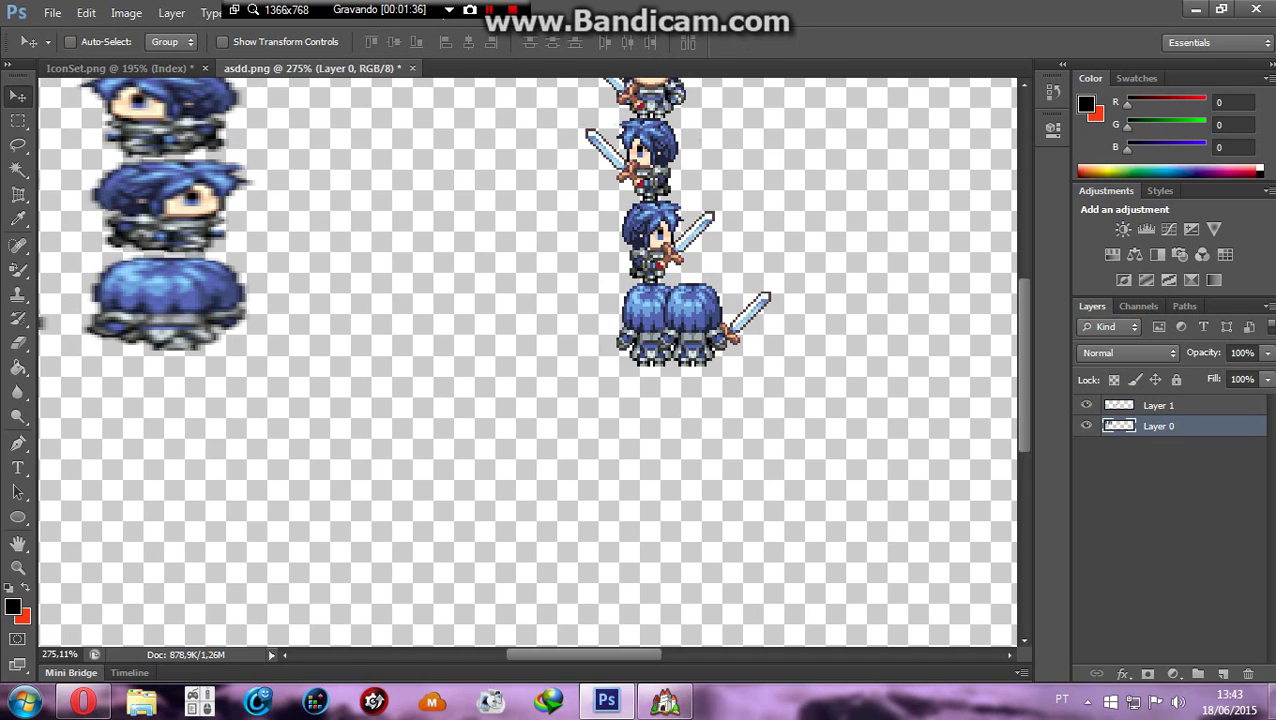
pyautogui.press('e')
pyautogui.click(655, 345)
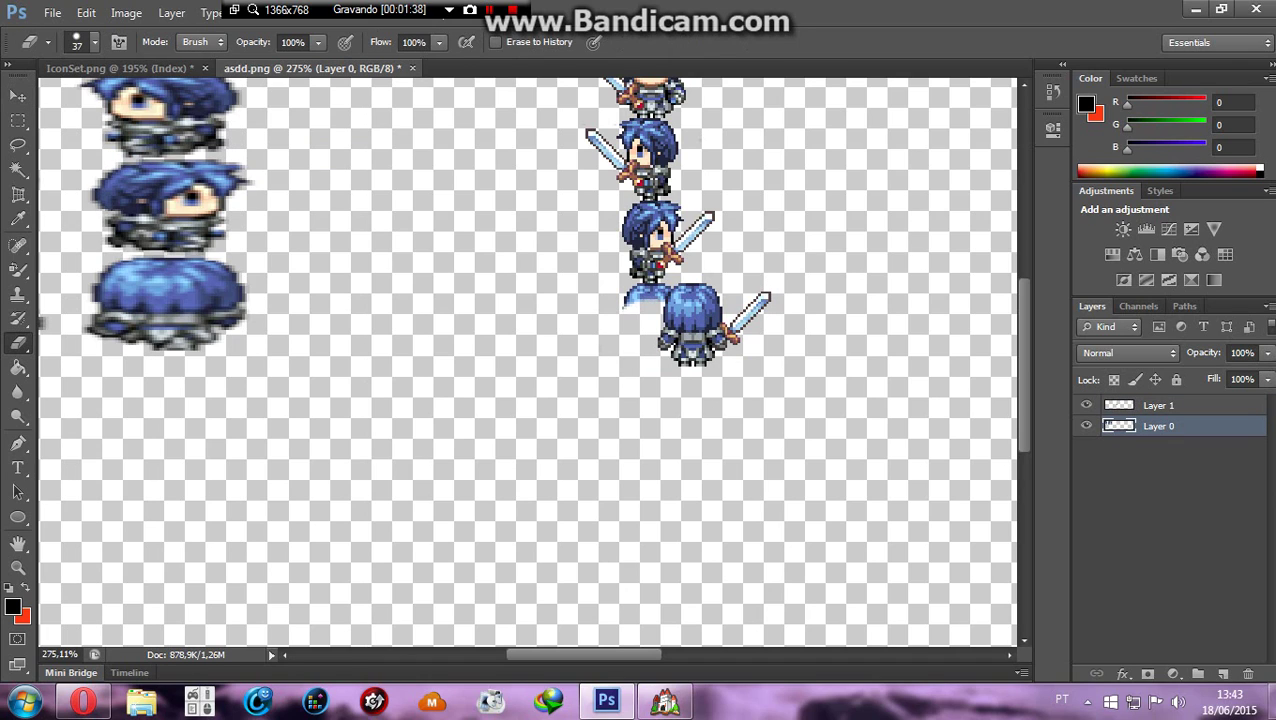
pyautogui.click(645, 296)
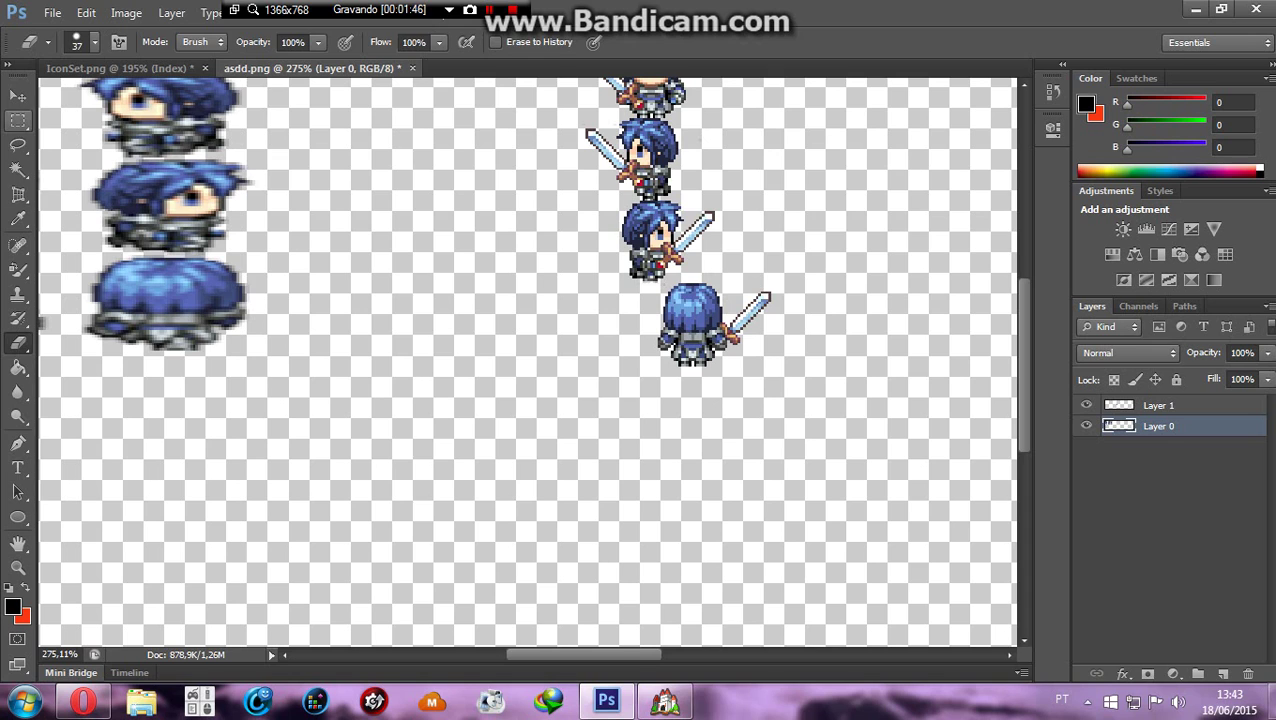
# - Nudge the contents of Layer 0 up by one pixel
pyautogui.press('m')
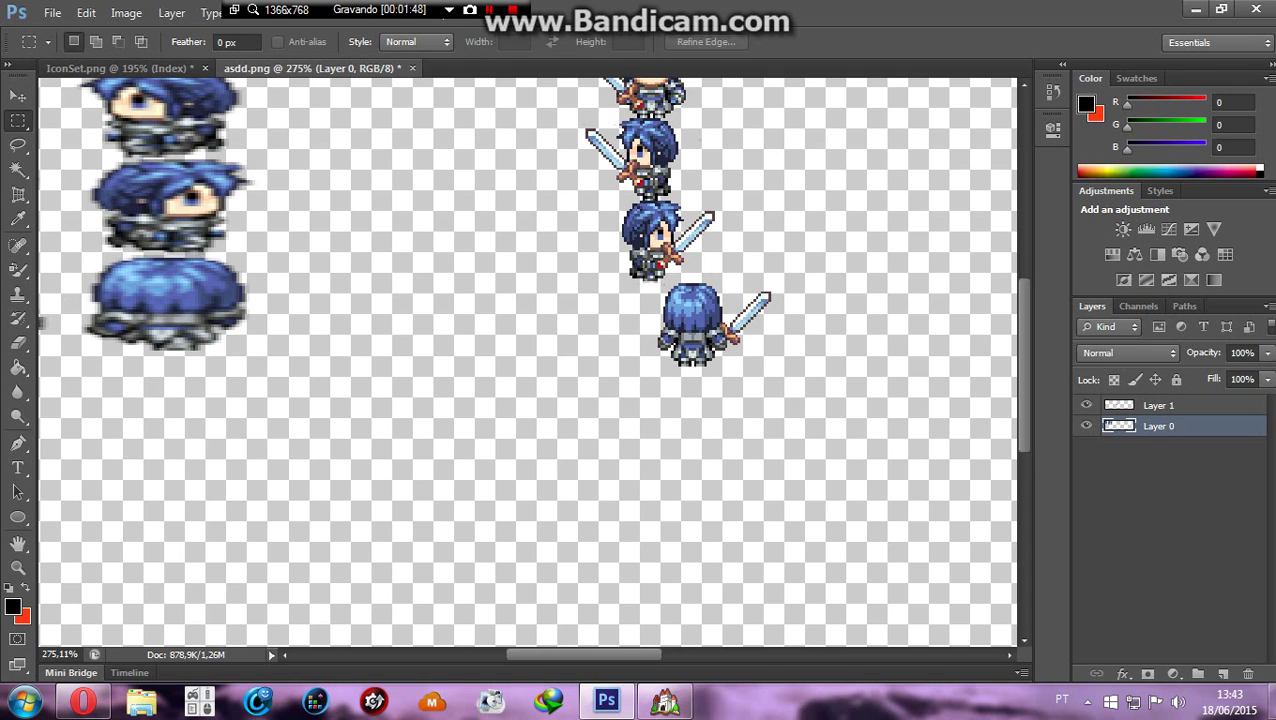
pyautogui.scroll(3, 527, 361)
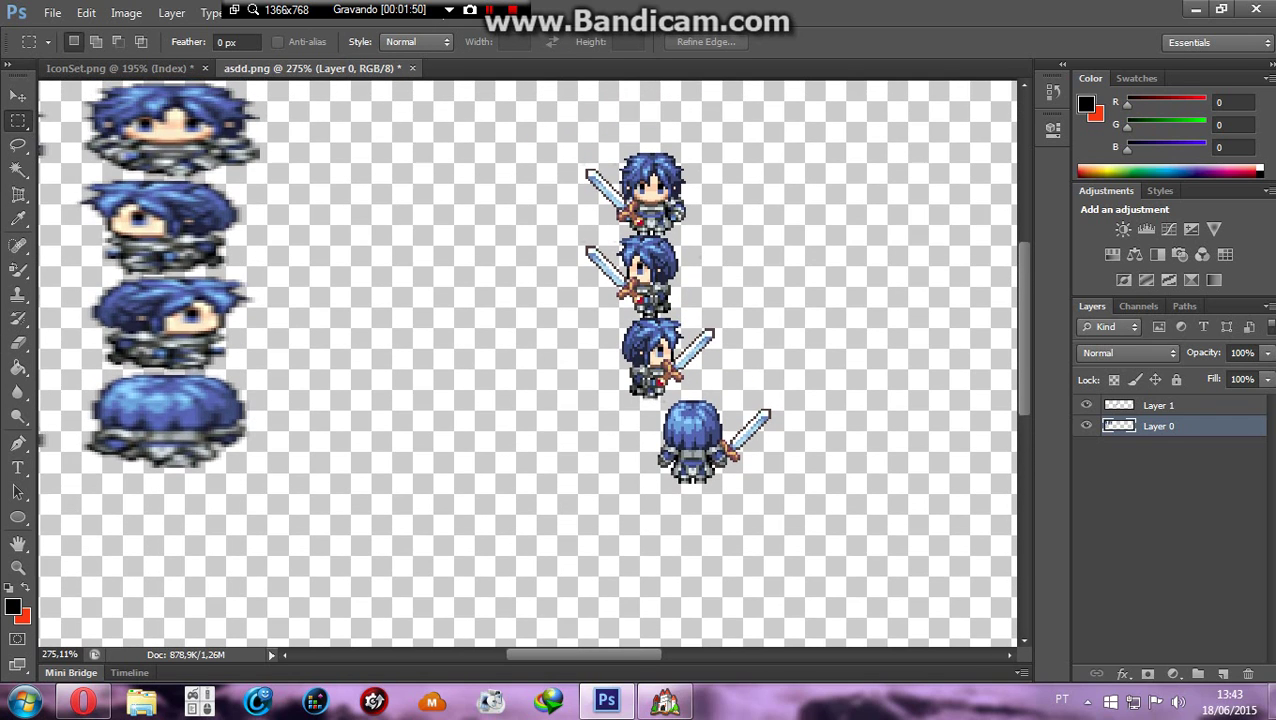
pyautogui.scroll(-1, 527, 361)
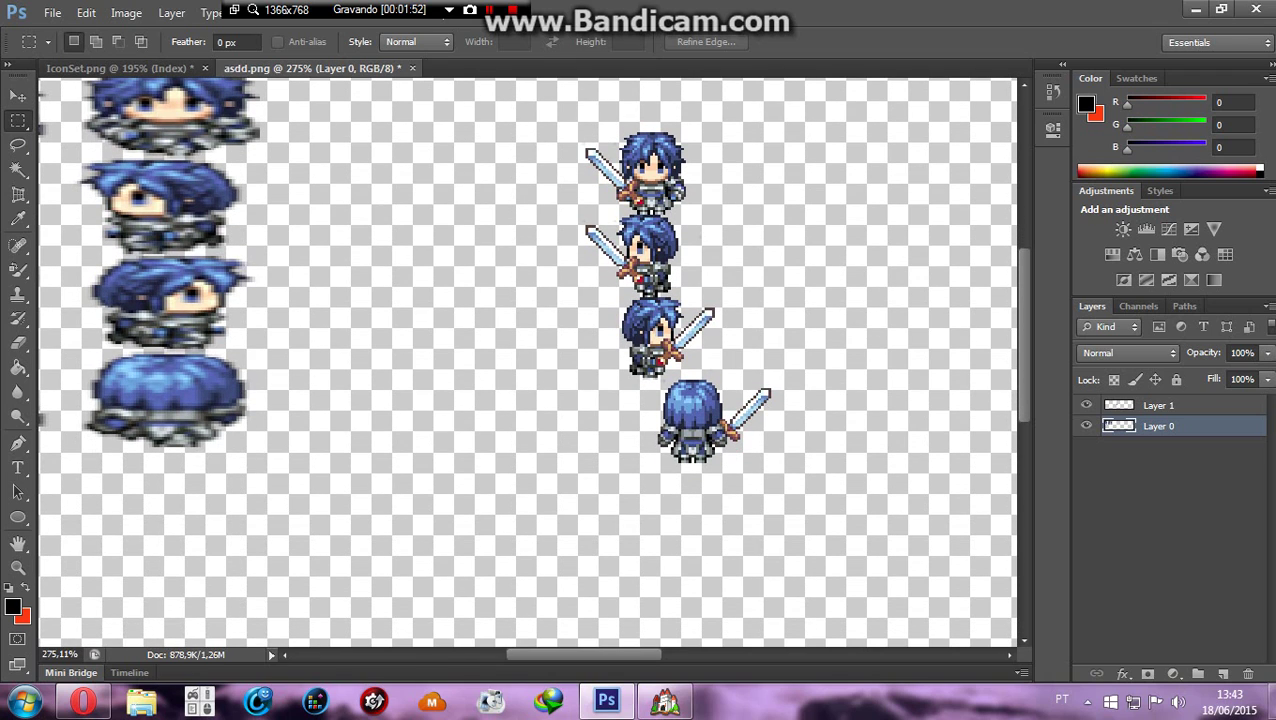
pyautogui.press('v')
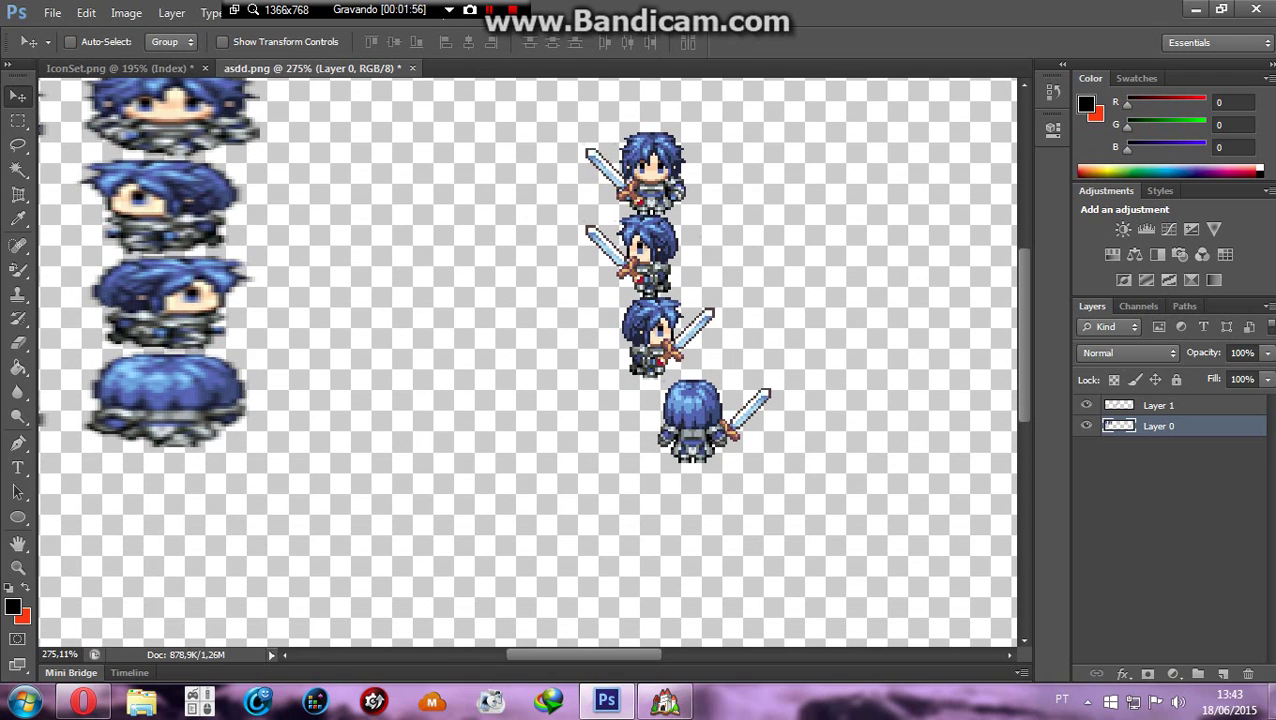
pyautogui.moveTo(725, 384); pyautogui.dragTo(727, 384)
pyautogui.press('Up')
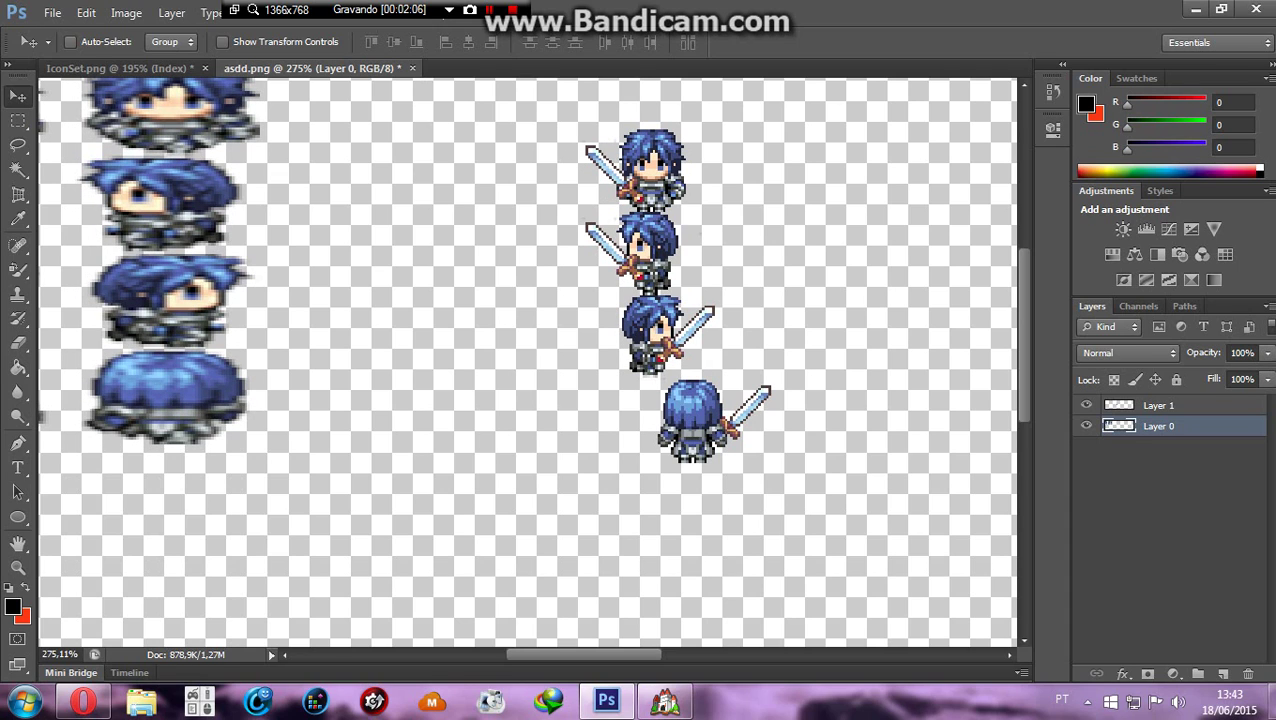
# - Shift the back-facing sprite on Layer 1 slightly left and down relative to the sword handle
pyautogui.click(1159, 405)
pyautogui.moveTo(728, 405); pyautogui.dragTo(727, 371)
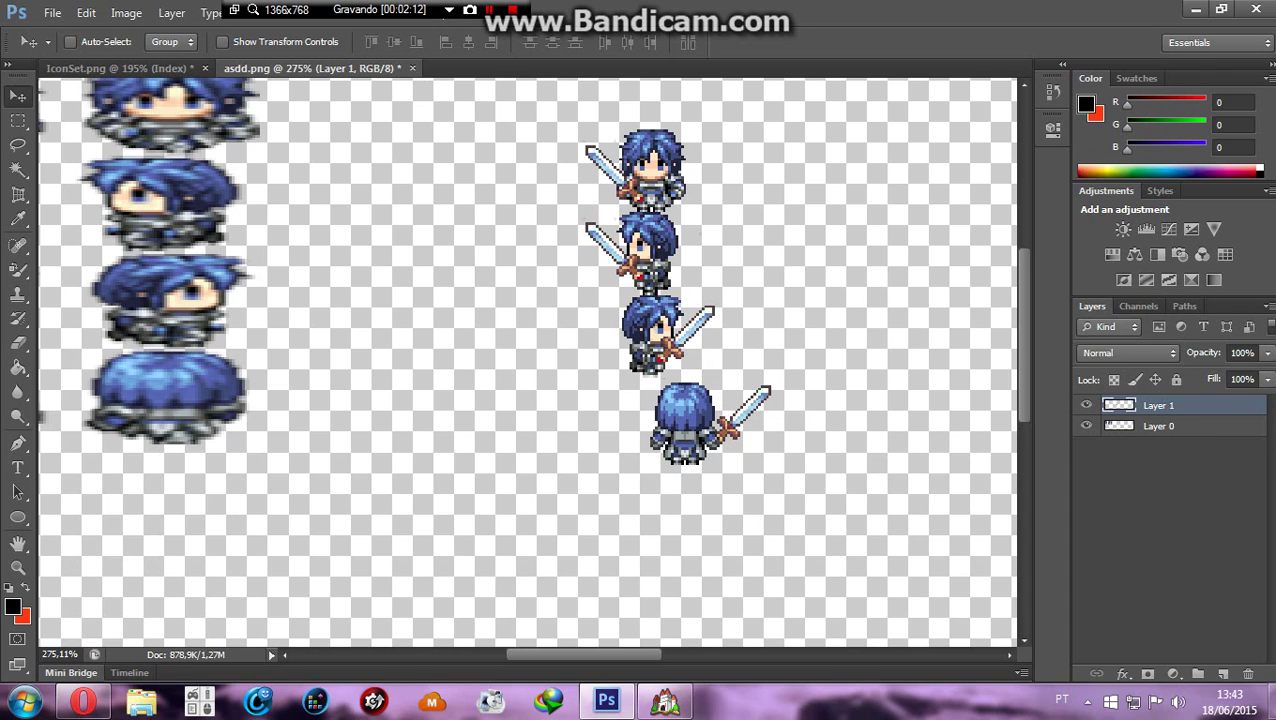
pyautogui.moveTo(584, 655); pyautogui.dragTo(518, 655)
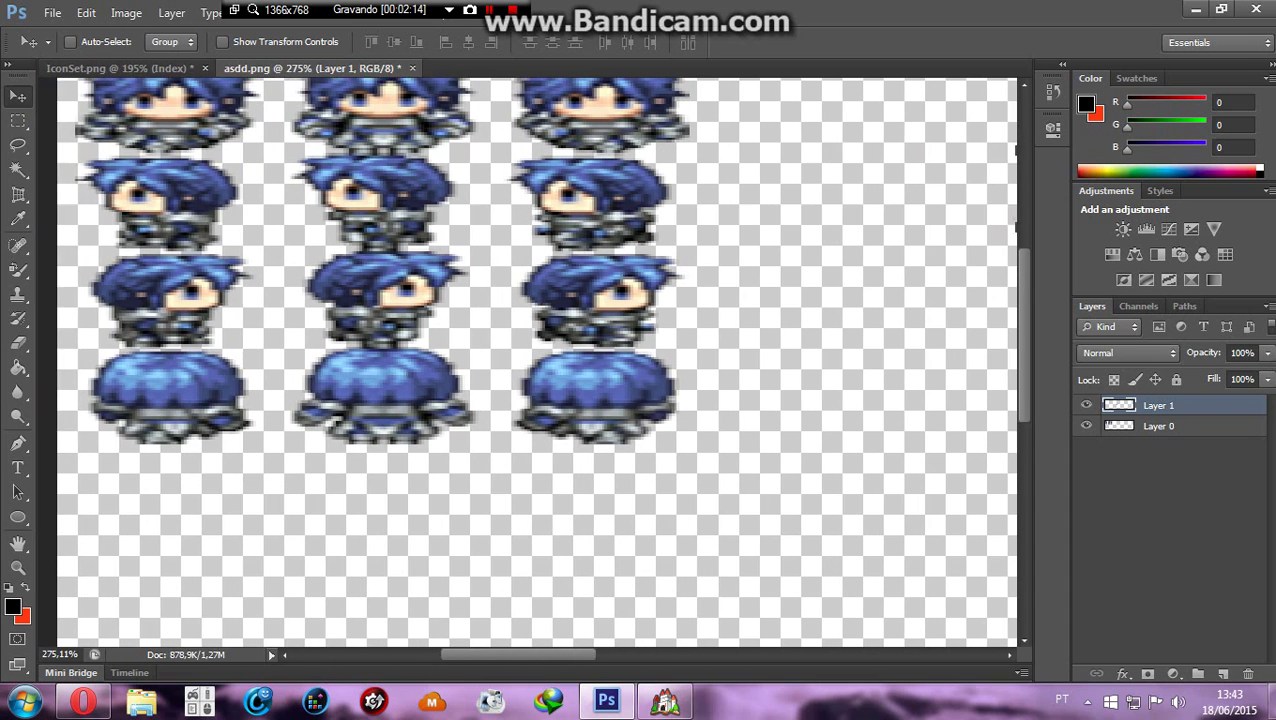
# - Save the sprite sheet as a PNG named asdd.png on the desktop, replacing the existing file
pyautogui.hscroll(6, 528, 360)
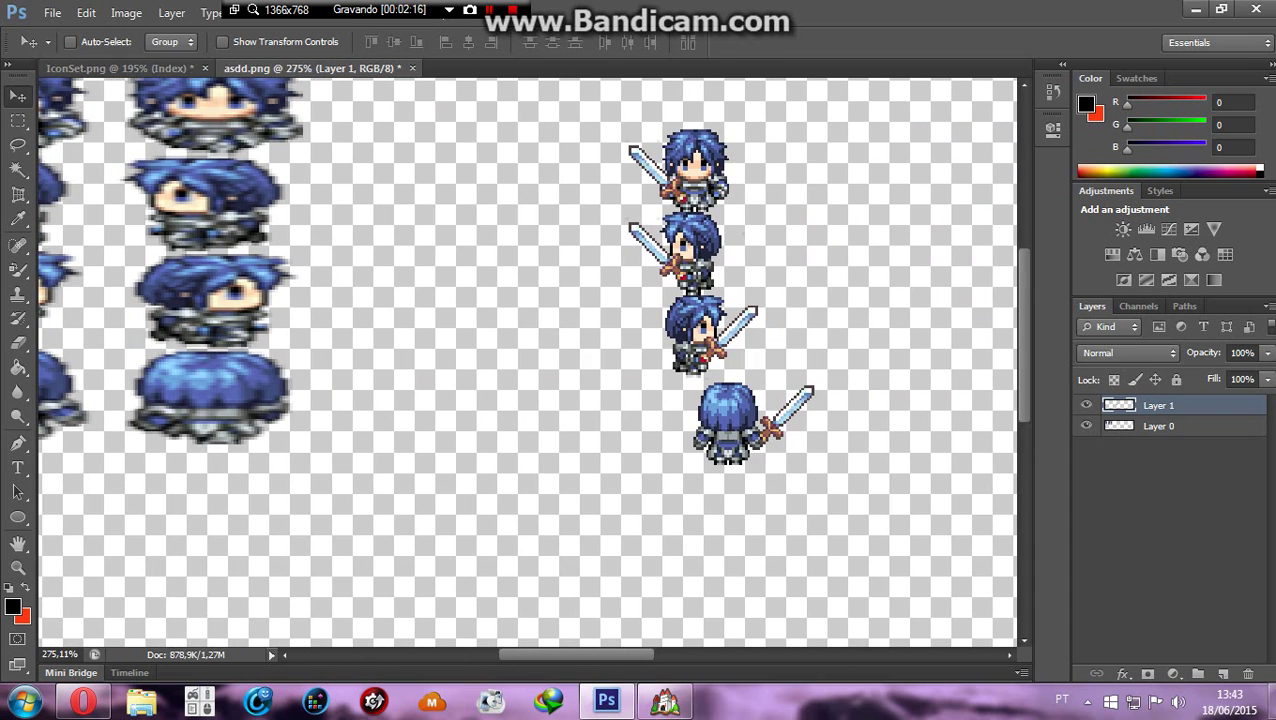
pyautogui.click(52, 12)
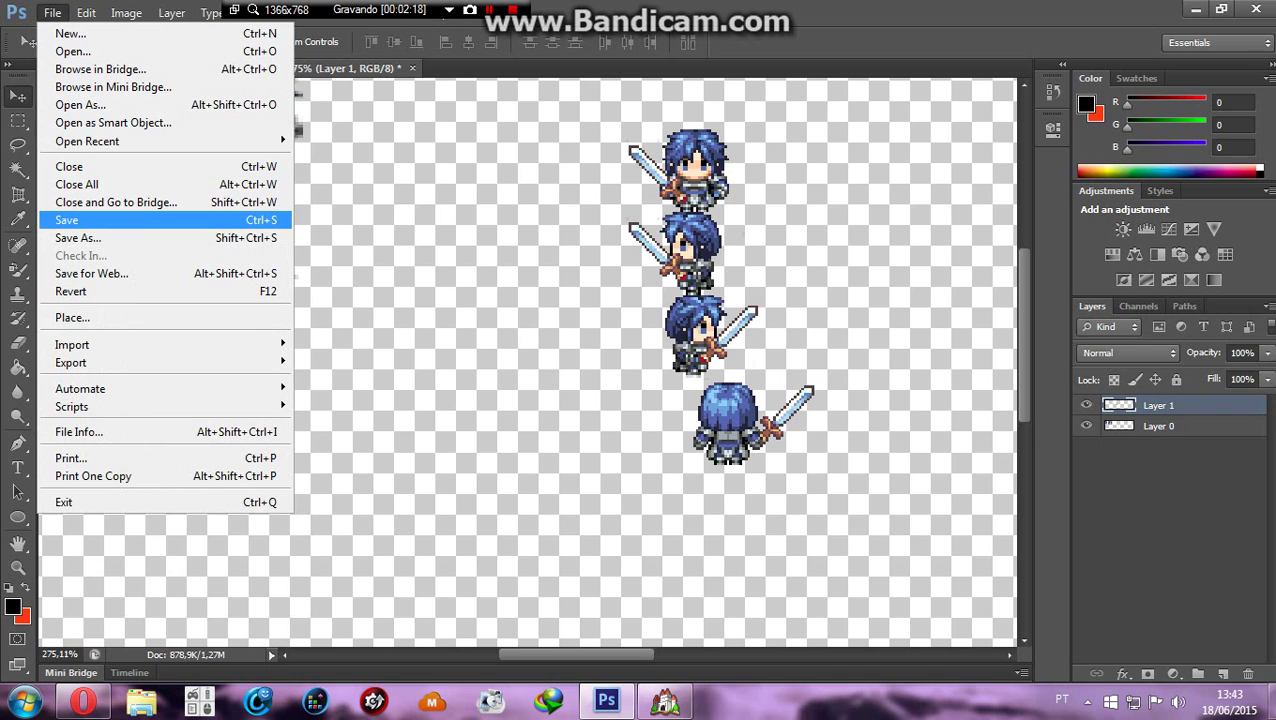
pyautogui.click(66, 219)
pyautogui.click(697, 395)
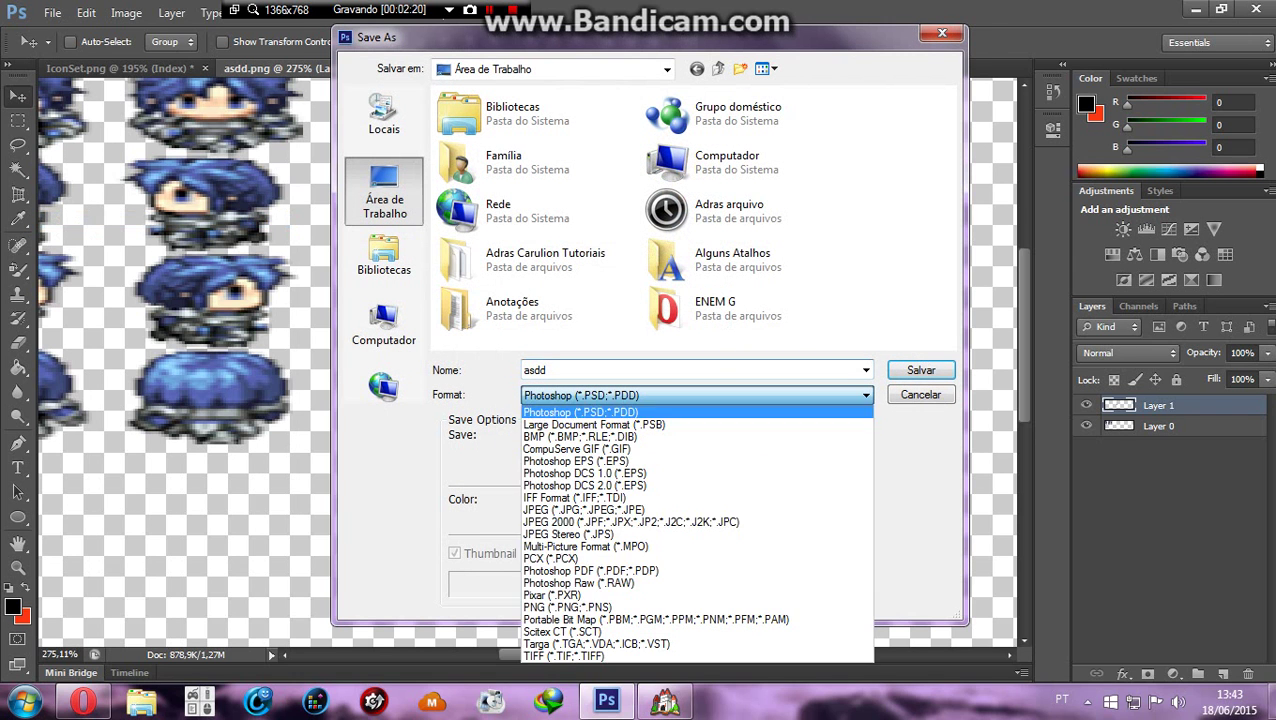
pyautogui.click(568, 607)
pyautogui.press('Return')
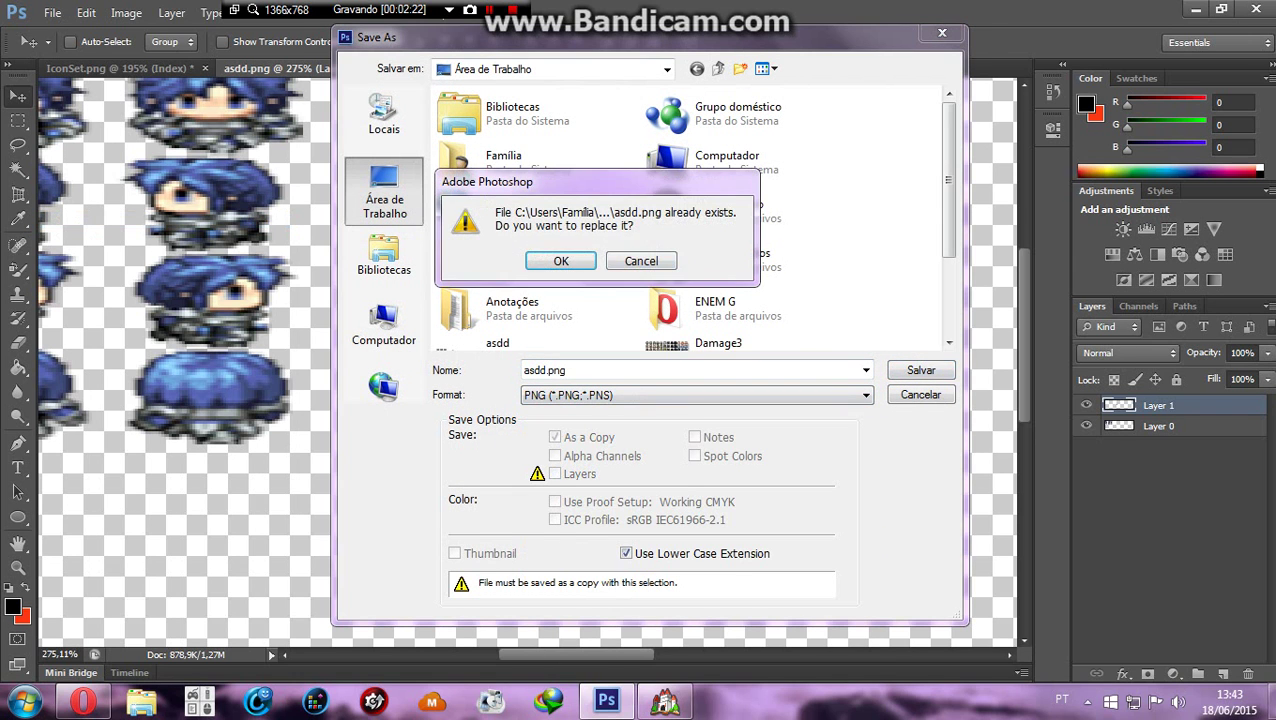
pyautogui.press('Return')
pyautogui.press('Return')
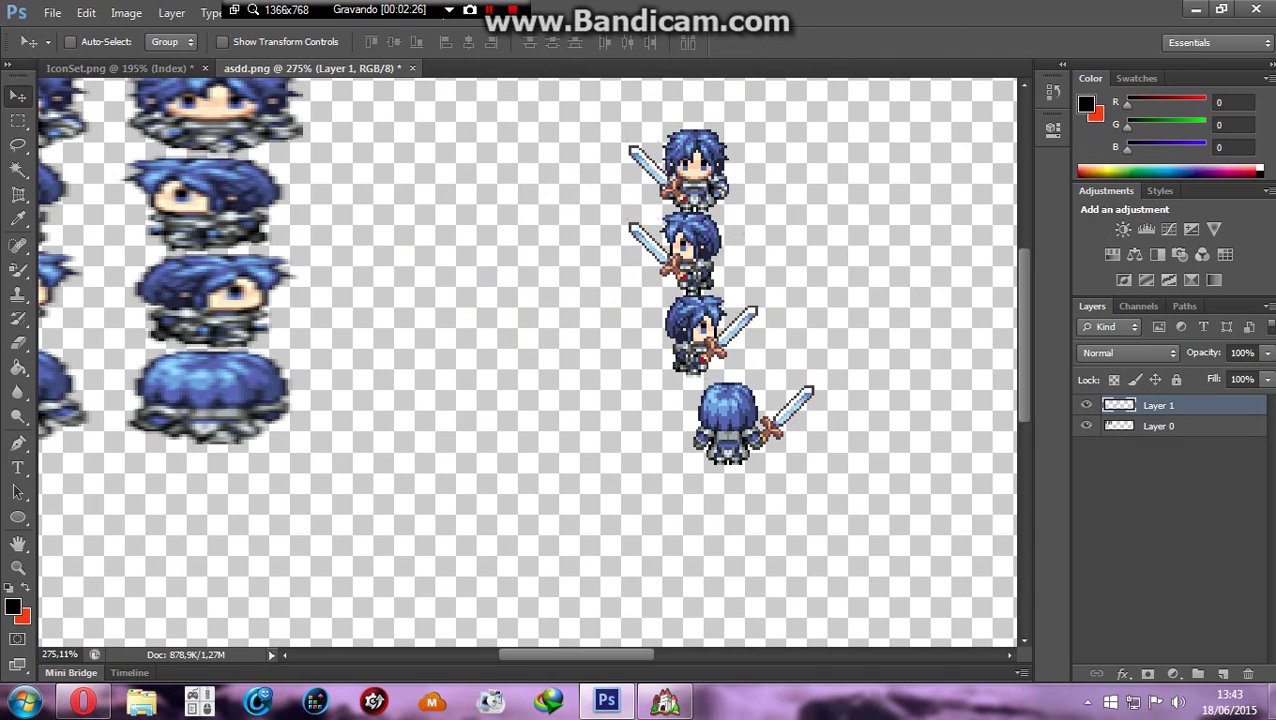
# - Close the layered asdd.png document without saving and reopen the exported asdd.png from the desktop
pyautogui.hotkey('ctrl', 'w')
pyautogui.click(612, 260)
pyautogui.click(52, 12)
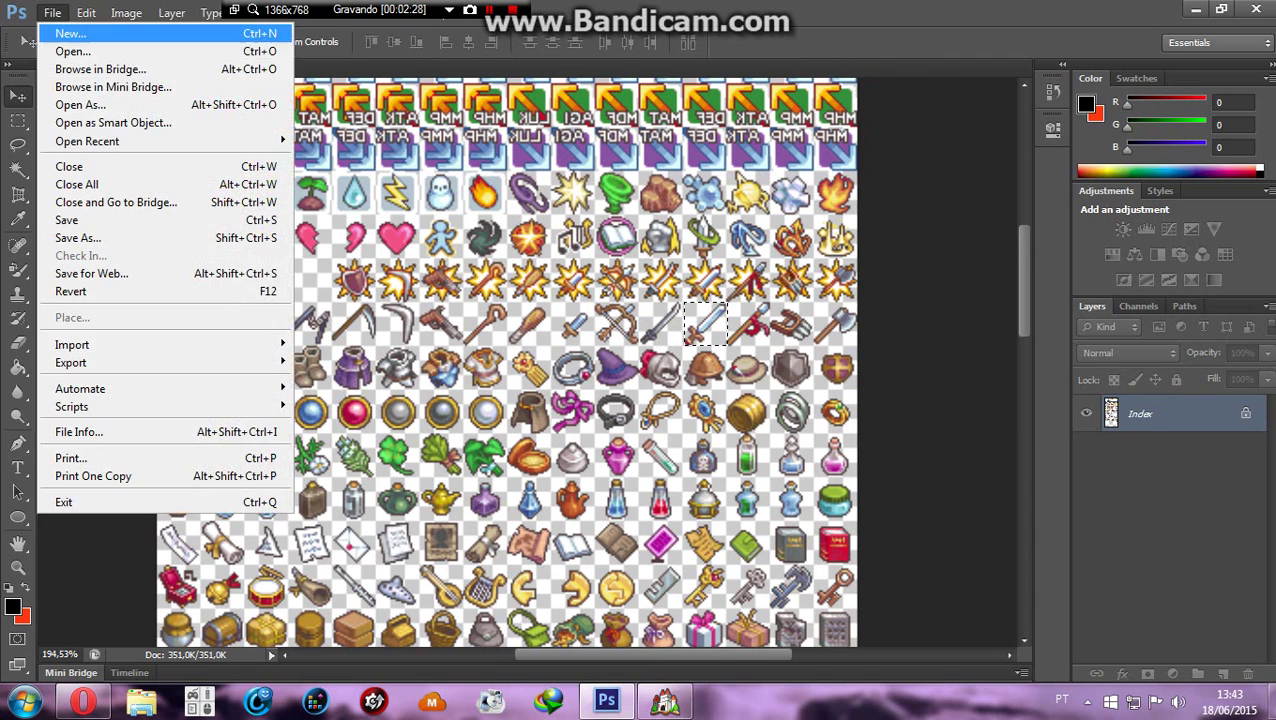
pyautogui.click(73, 51)
pyautogui.scroll(-1, 934, 300)
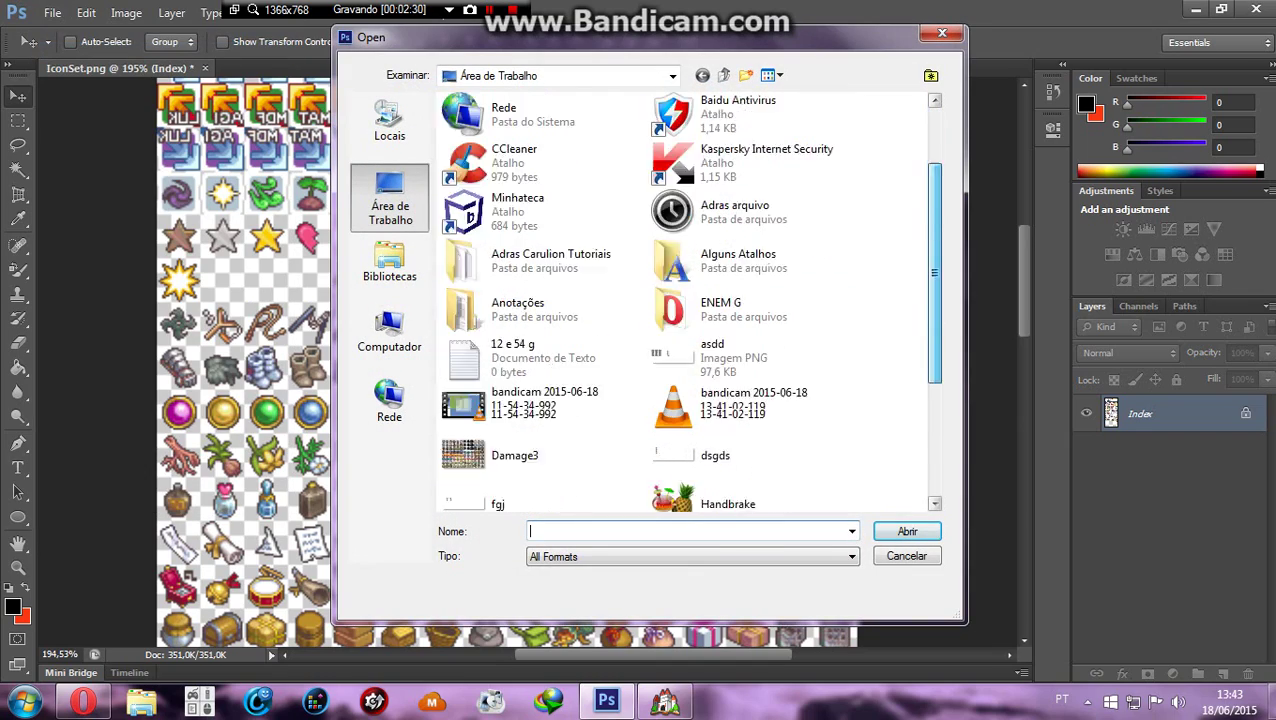
pyautogui.moveTo(934, 272); pyautogui.dragTo(934, 340)
pyautogui.doubleClick(735, 231)
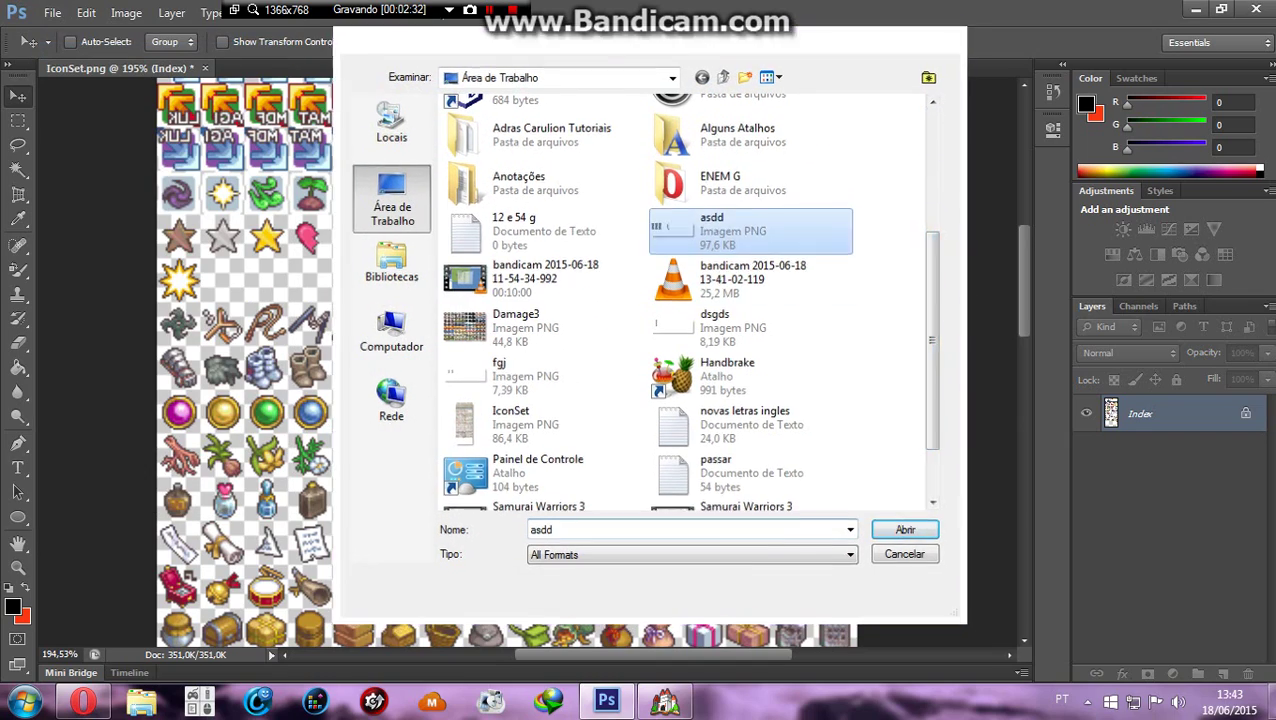
# - Select the small front-facing sprite with its sword on Layer 0 and copy it
pyautogui.click(18, 567)
pyautogui.moveTo(425, 305); pyautogui.dragTo(435, 305)
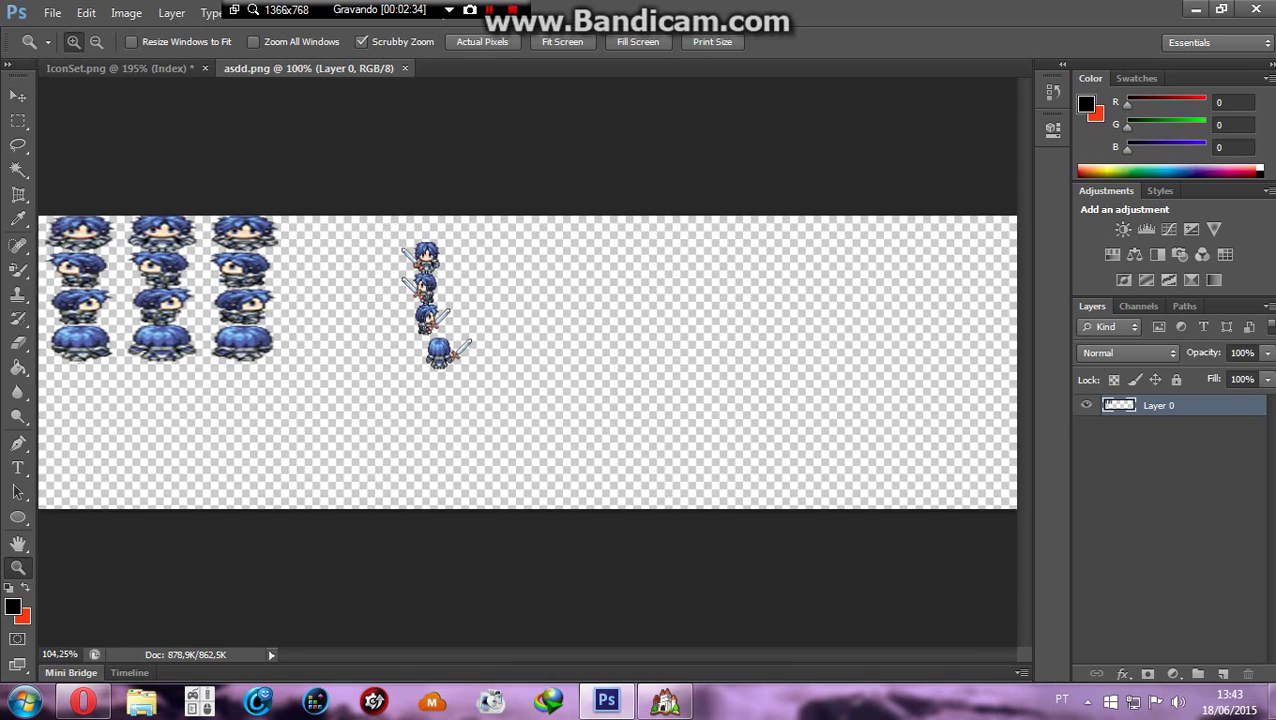
pyautogui.moveTo(500, 376); pyautogui.dragTo(549, 434)
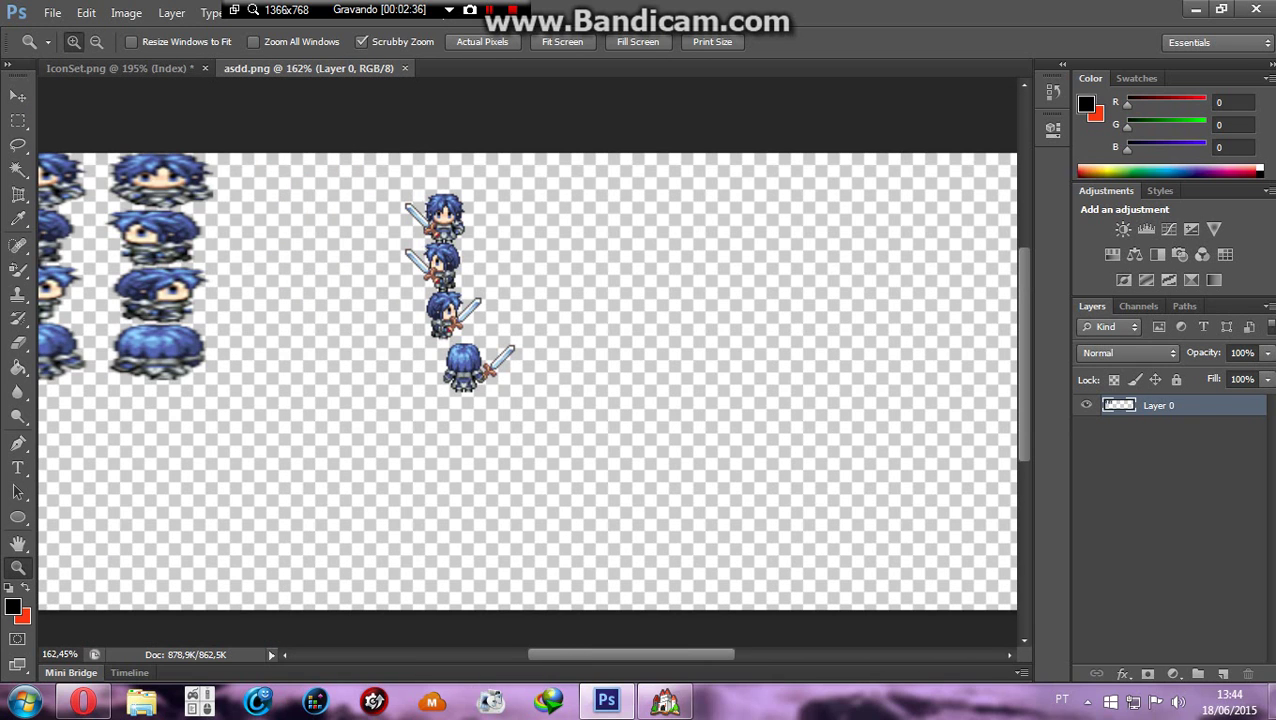
pyautogui.hscroll(-3, 527, 380)
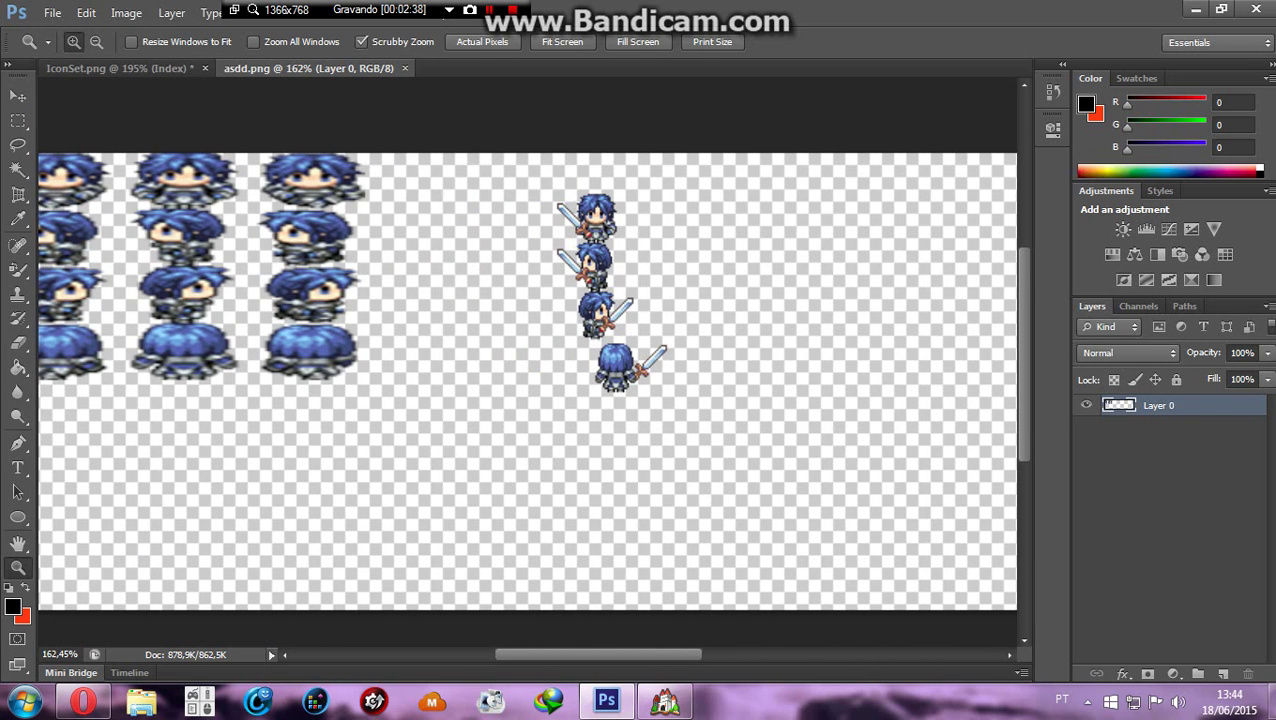
pyautogui.click(18, 120)
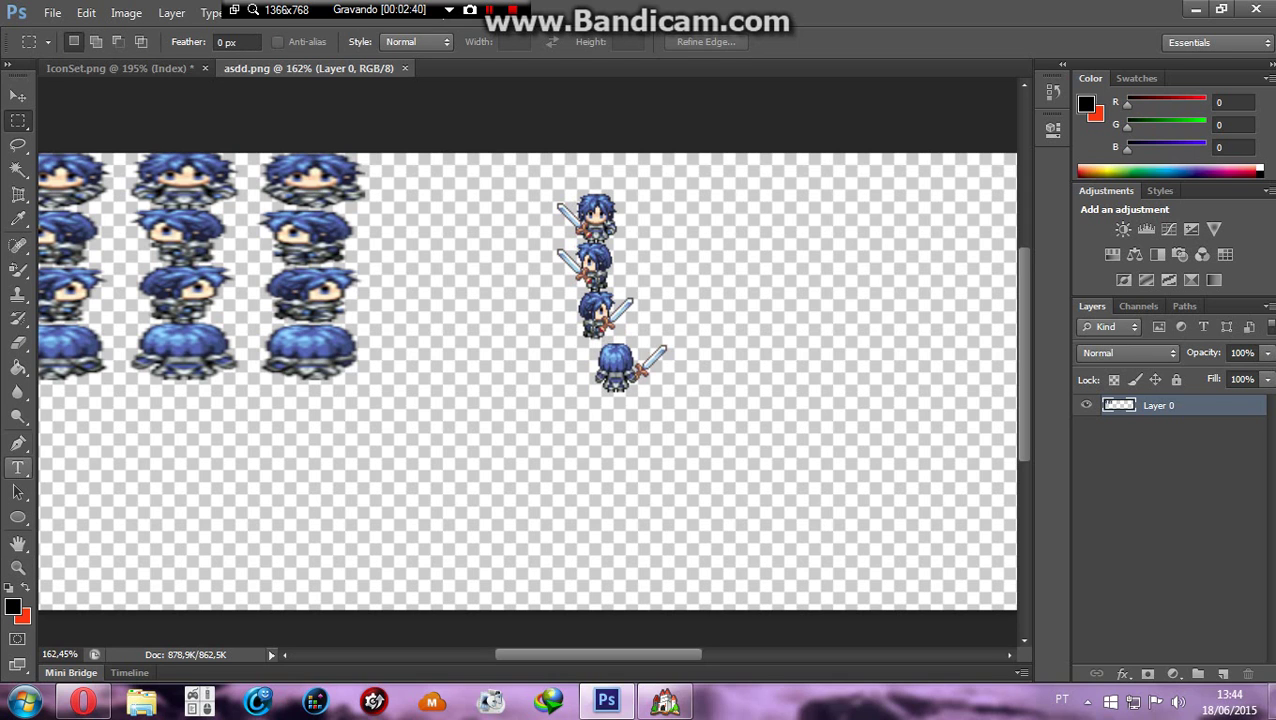
pyautogui.press('z')
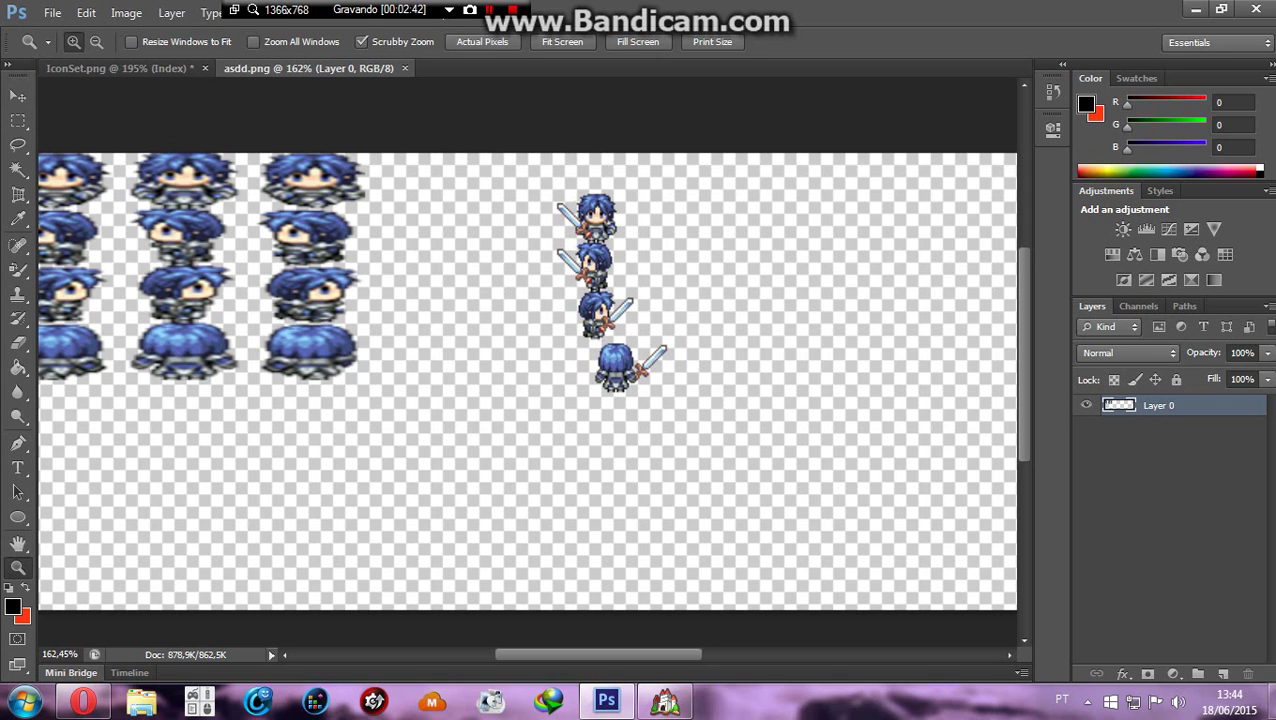
pyautogui.moveTo(617, 241); pyautogui.dragTo(676, 241)
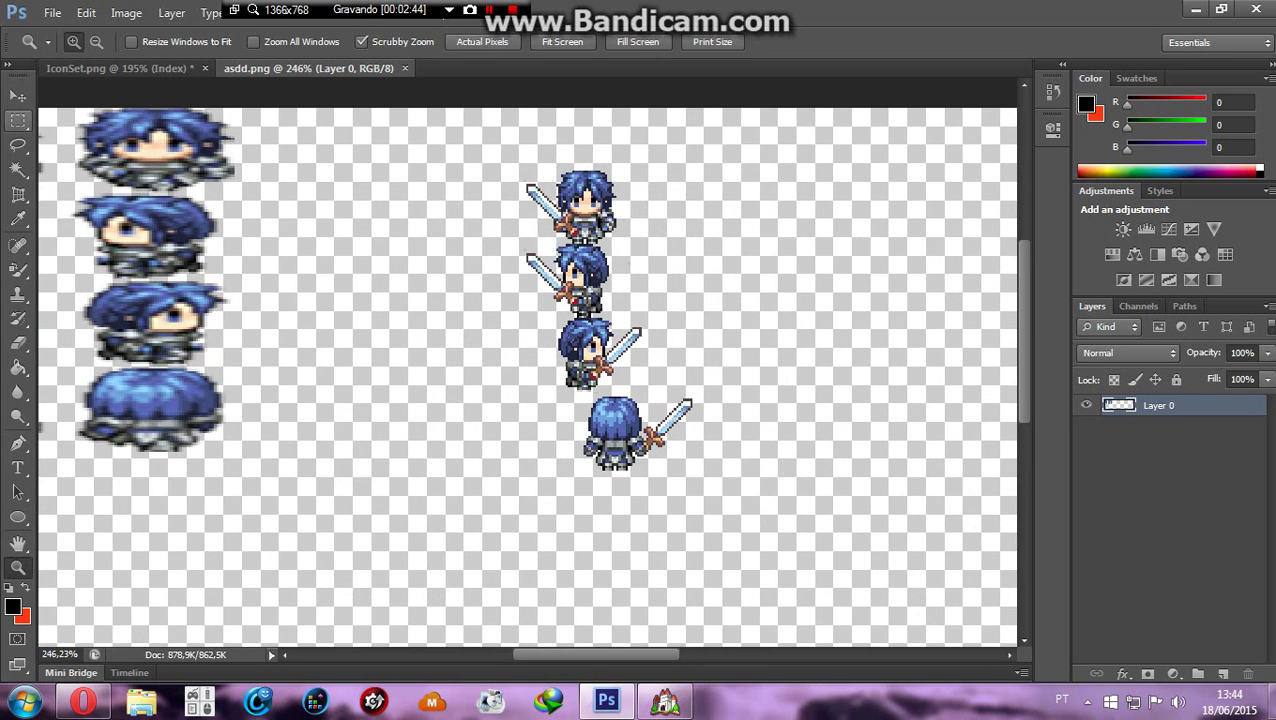
pyautogui.press('m')
pyautogui.moveTo(504, 162); pyautogui.dragTo(624, 236)
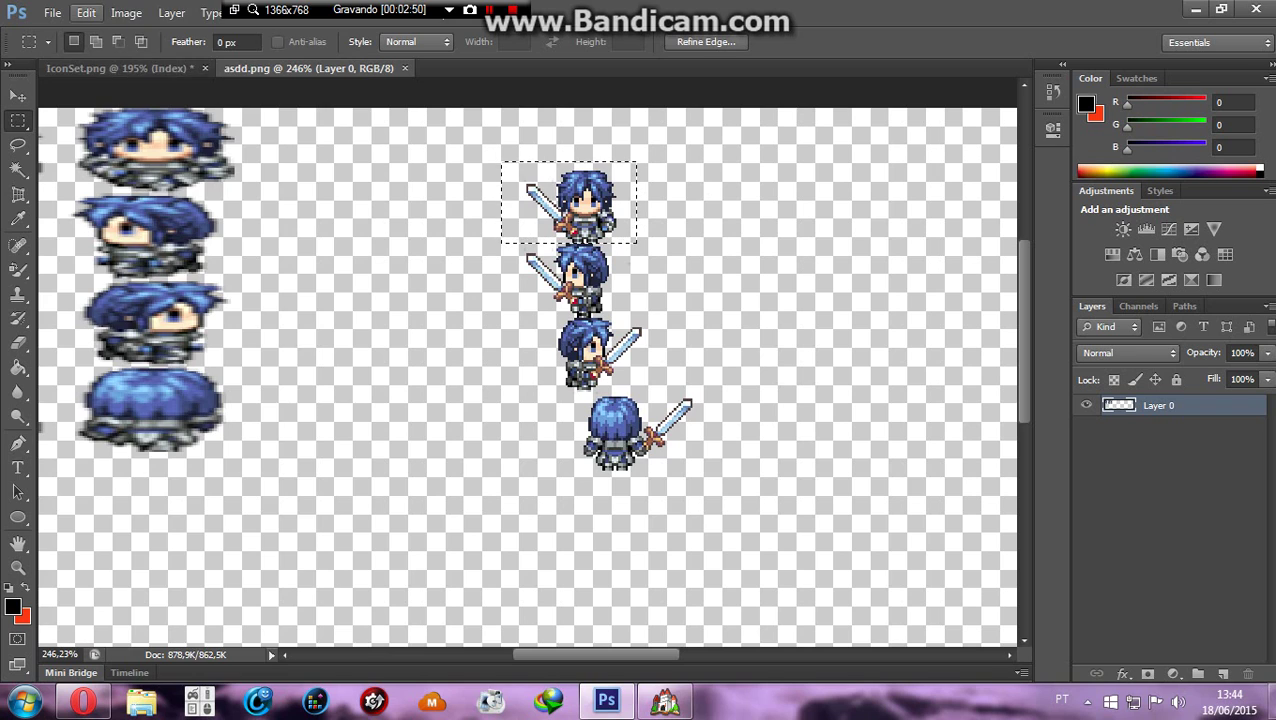
pyautogui.click(86, 12)
pyautogui.click(136, 122)
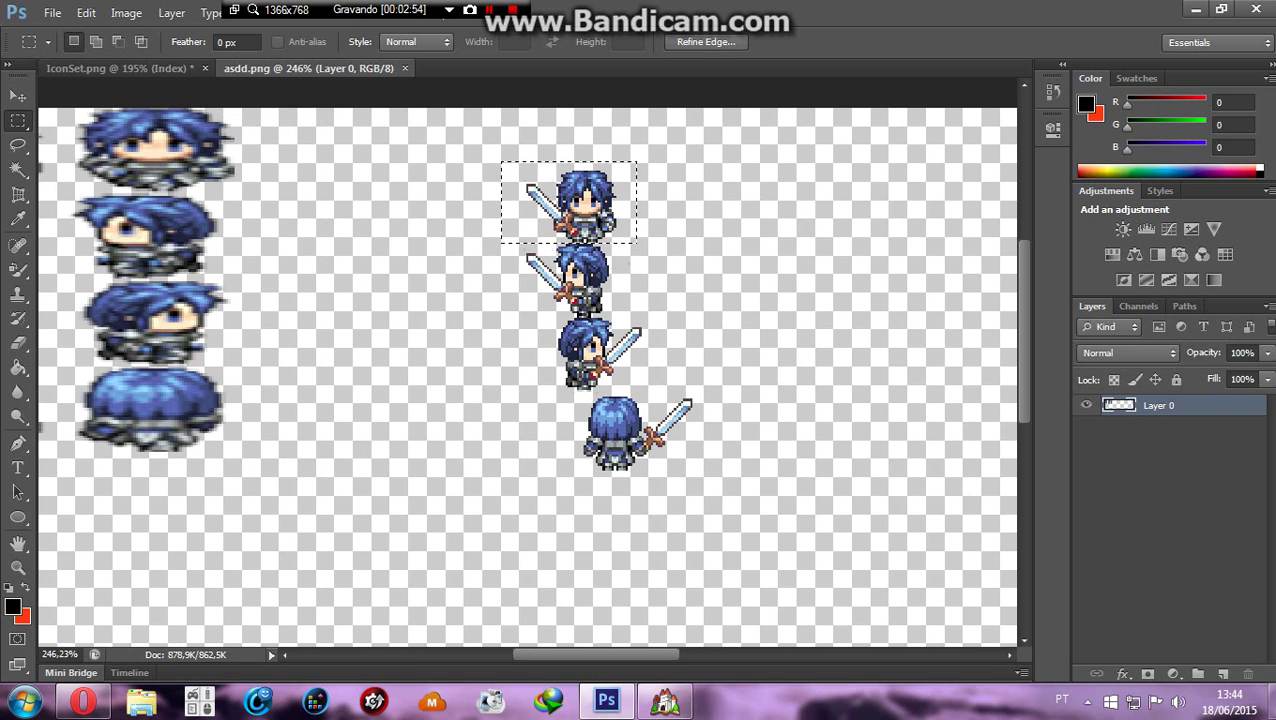
# - Paste the front-facing sword sprite onto a new layer and place it over the large front-facing sprite in the middle column
pyautogui.hscroll(-3, 520, 380)
pyautogui.hscroll(-5, 520, 380)
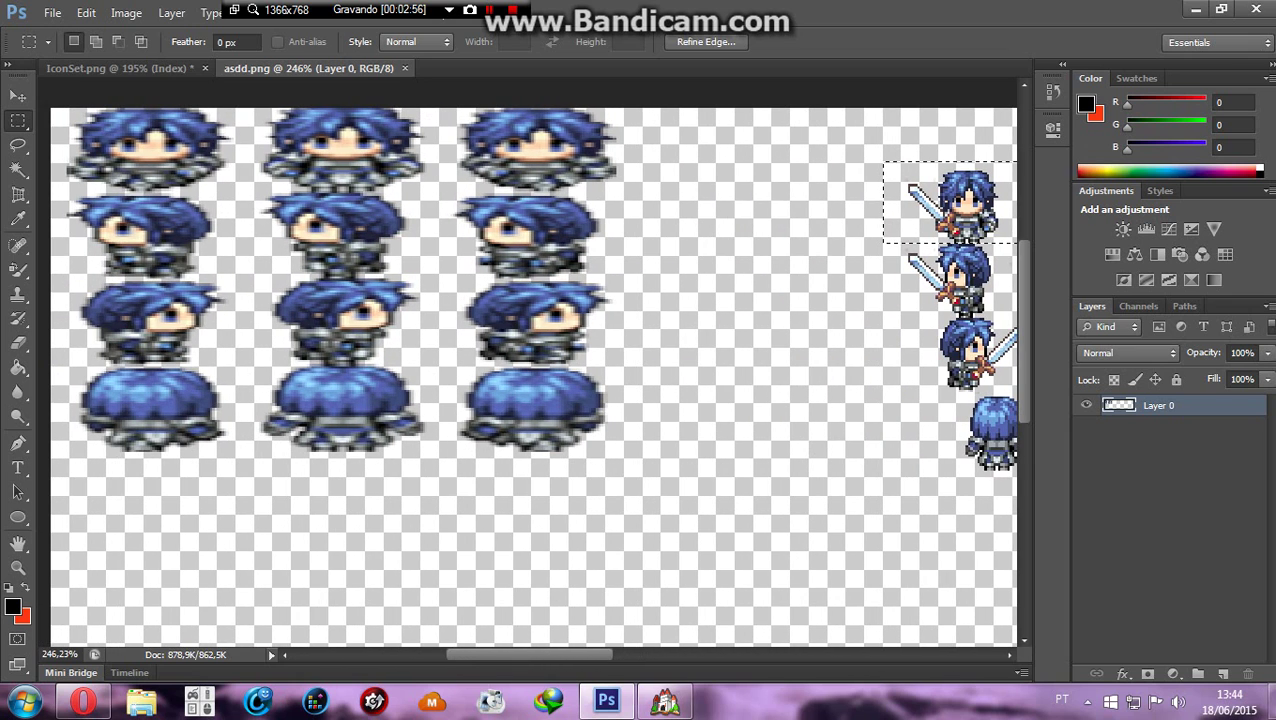
pyautogui.click(86, 12)
pyautogui.click(150, 156)
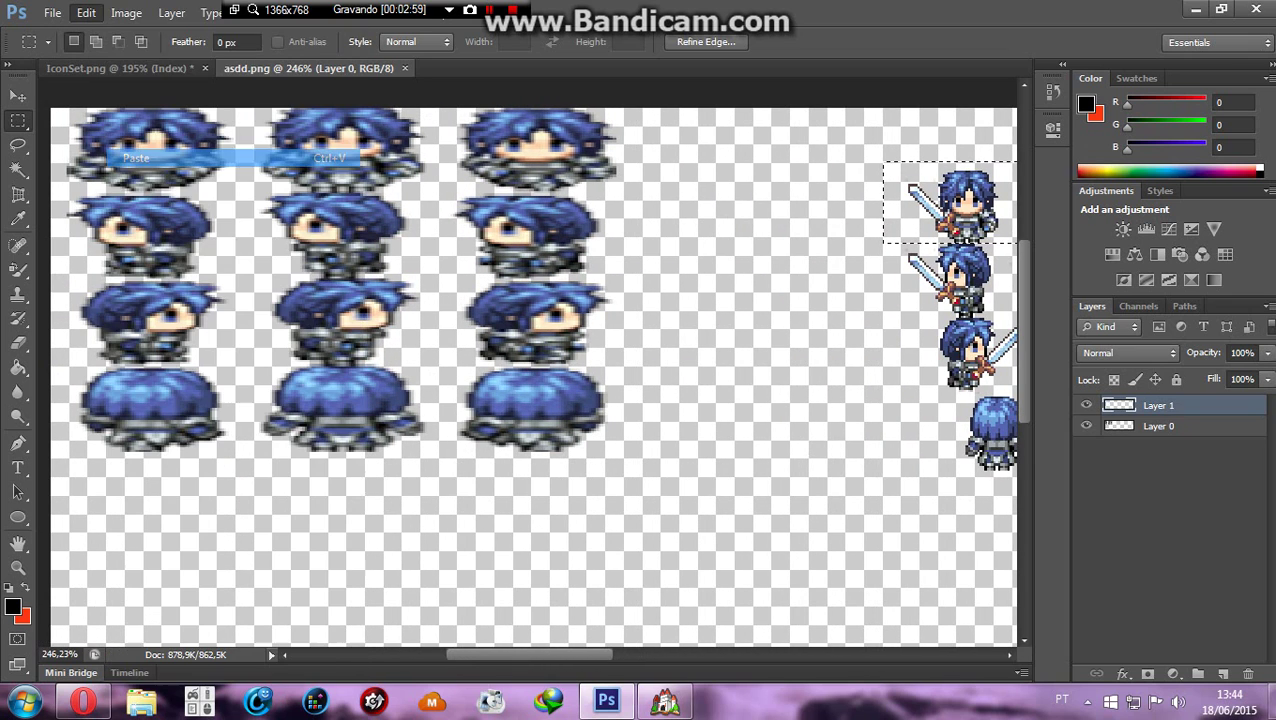
pyautogui.press('v')
pyautogui.moveTo(950, 205); pyautogui.dragTo(340, 158)
# - Select the small back-facing sprite with its sword on Layer 0 and copy it
pyautogui.moveTo(529, 654); pyautogui.dragTo(569, 654)
pyautogui.press('m')
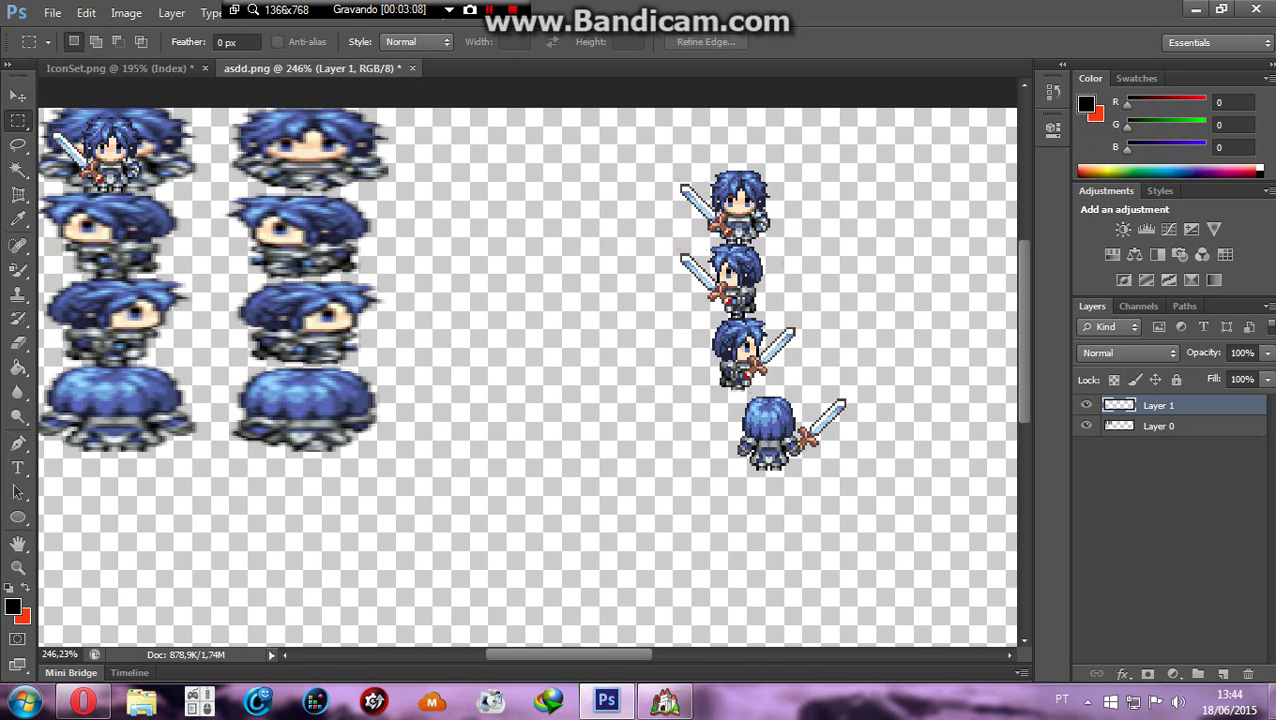
pyautogui.click(1160, 426)
pyautogui.moveTo(715, 392); pyautogui.dragTo(865, 475)
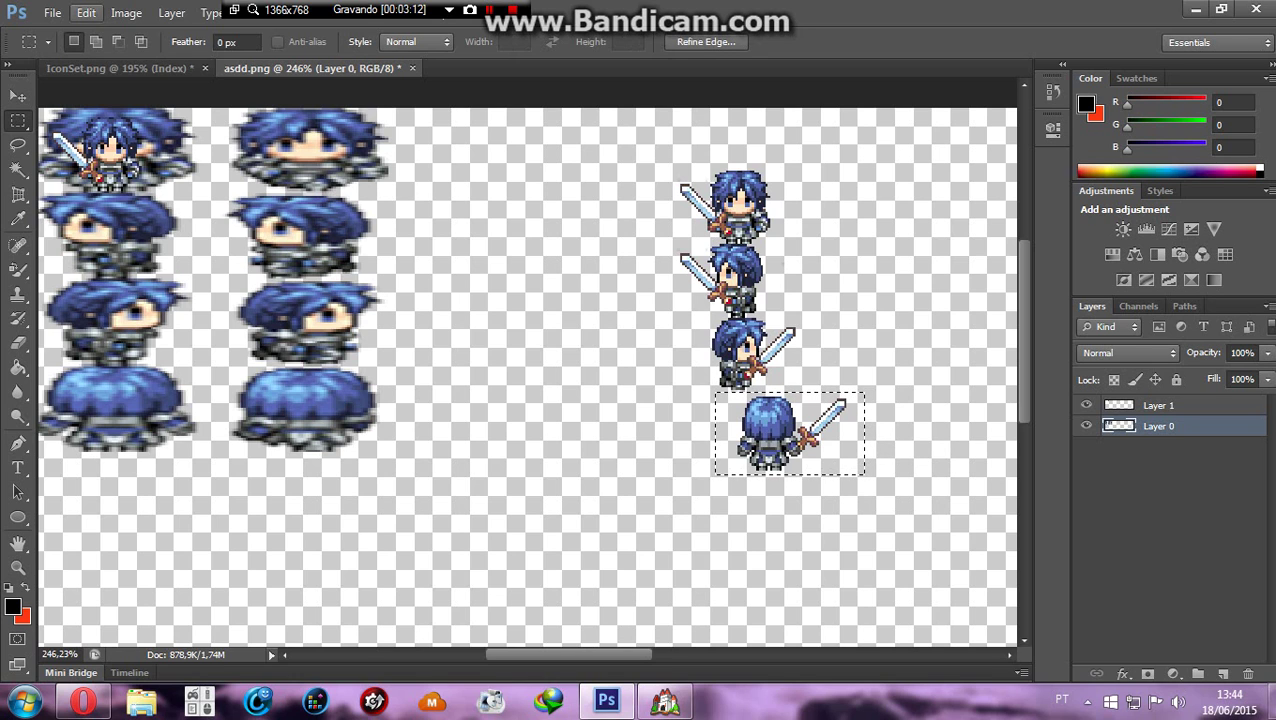
pyautogui.click(86, 12)
pyautogui.click(136, 122)
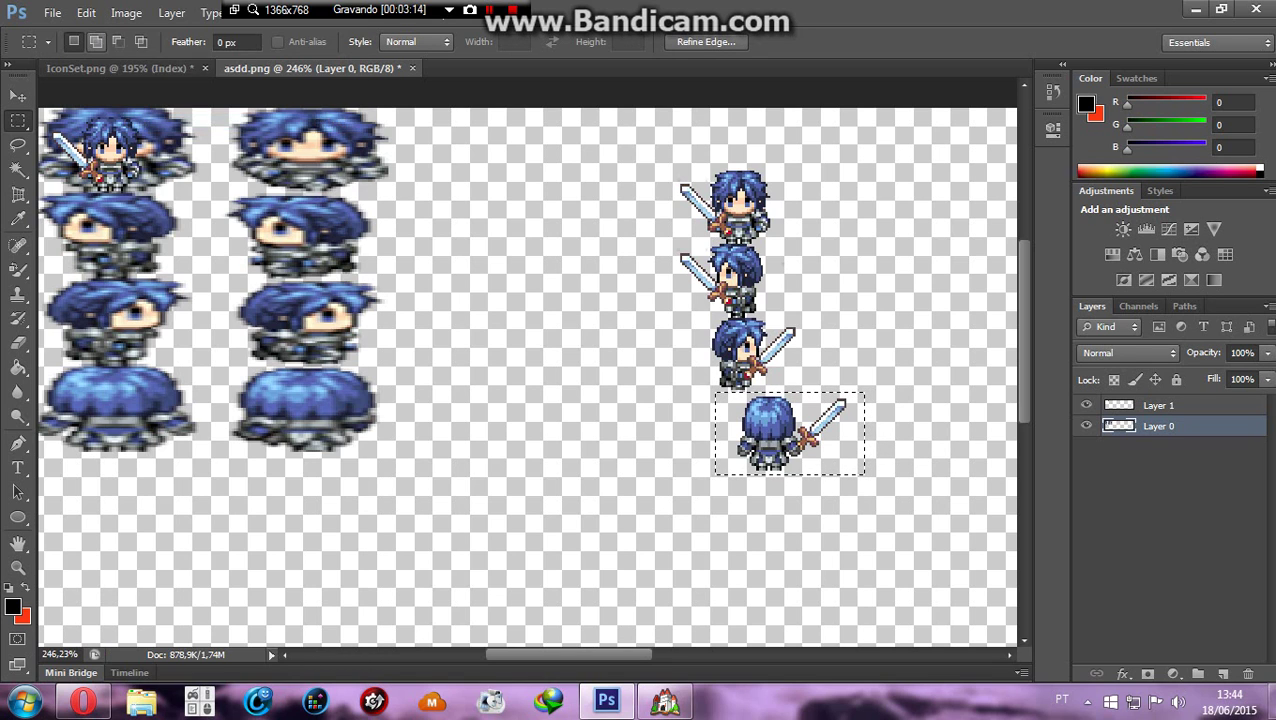
# - Paste the back-facing sword sprite onto a new layer and place it over the large back-facing sprite in the middle column
pyautogui.click(86, 12)
pyautogui.click(136, 158)
pyautogui.press('v')
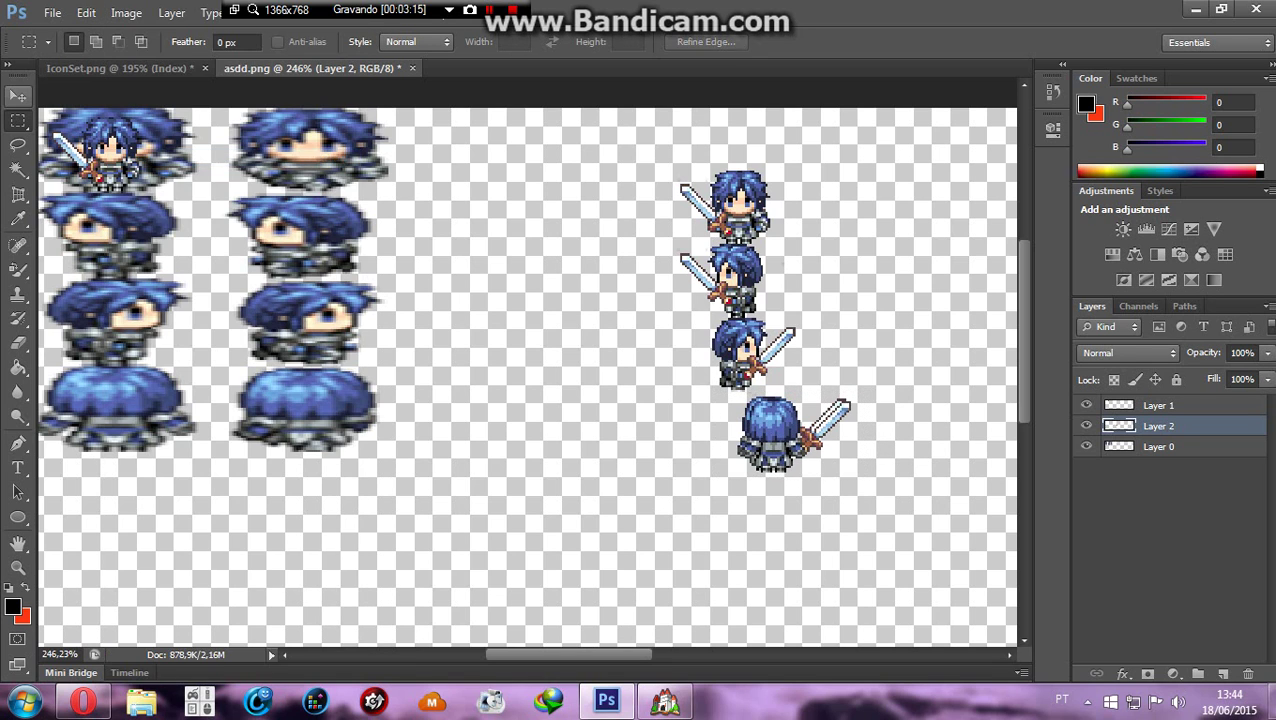
pyautogui.moveTo(780, 425); pyautogui.dragTo(119, 402)
pyautogui.moveTo(136, 352)
pyautogui.mouseDown()
pyautogui.moveTo(158, 352)
pyautogui.moveTo(139, 346)
pyautogui.mouseUp()
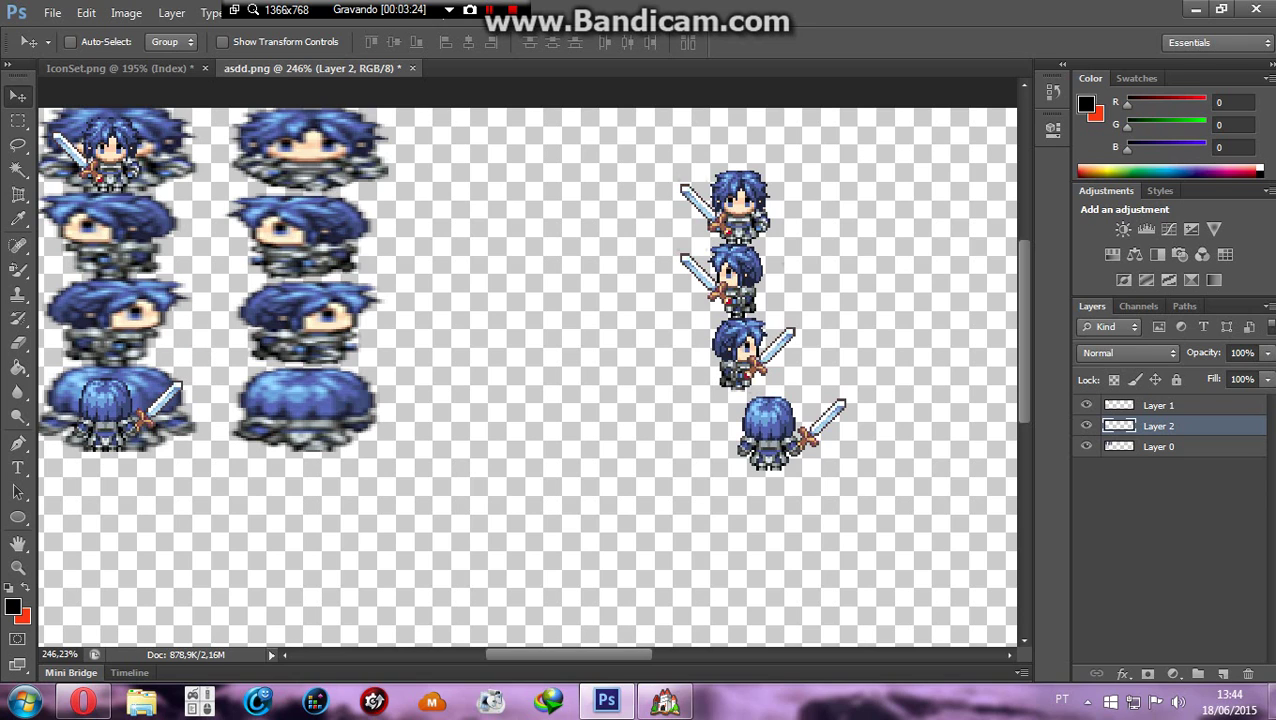
# - Select the small left-facing sprite with its sword on Layer 0 and copy it
pyautogui.hscroll(-3, 527, 380)
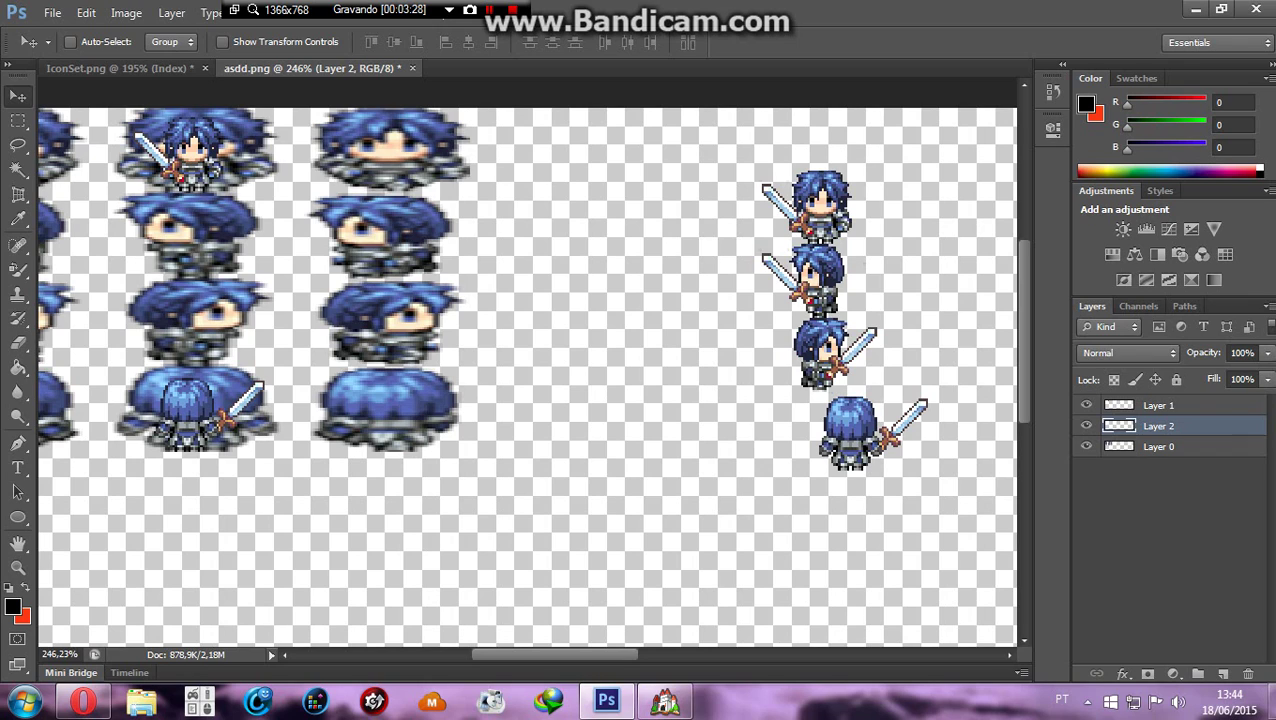
pyautogui.click(1160, 447)
pyautogui.press('m')
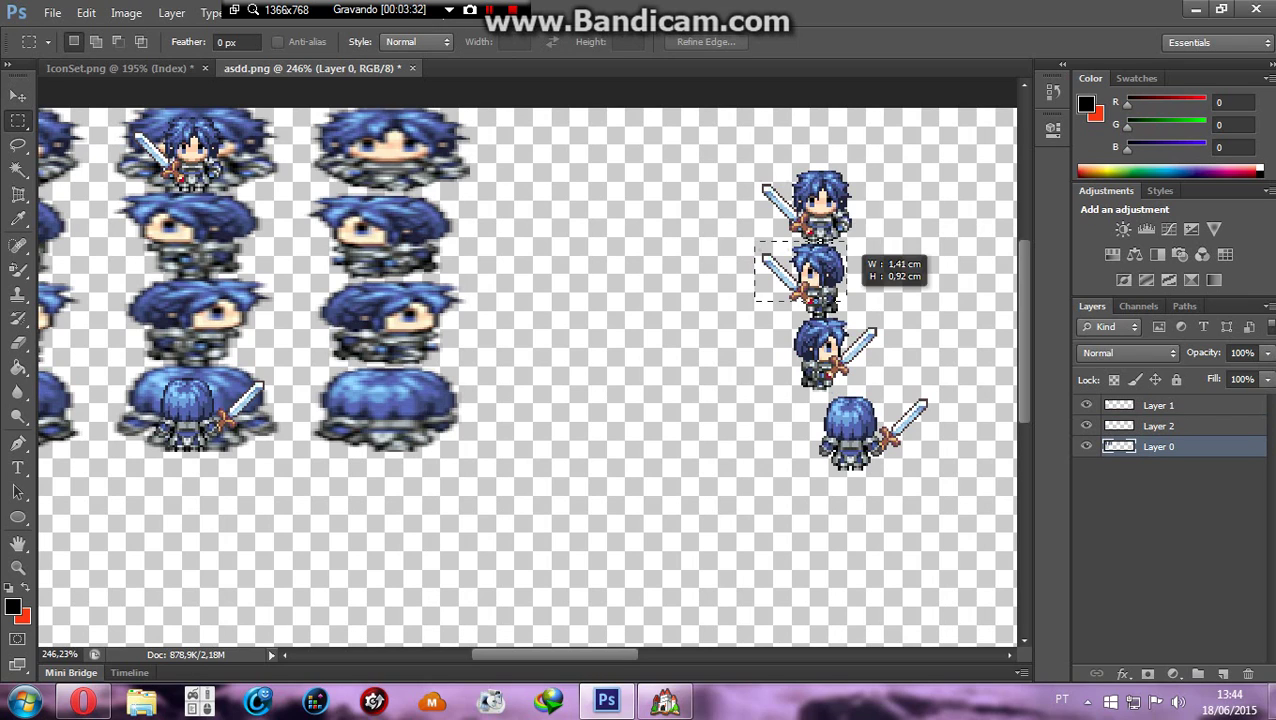
pyautogui.moveTo(865, 312); pyautogui.dragTo(852, 306)
pyautogui.click(852, 306)
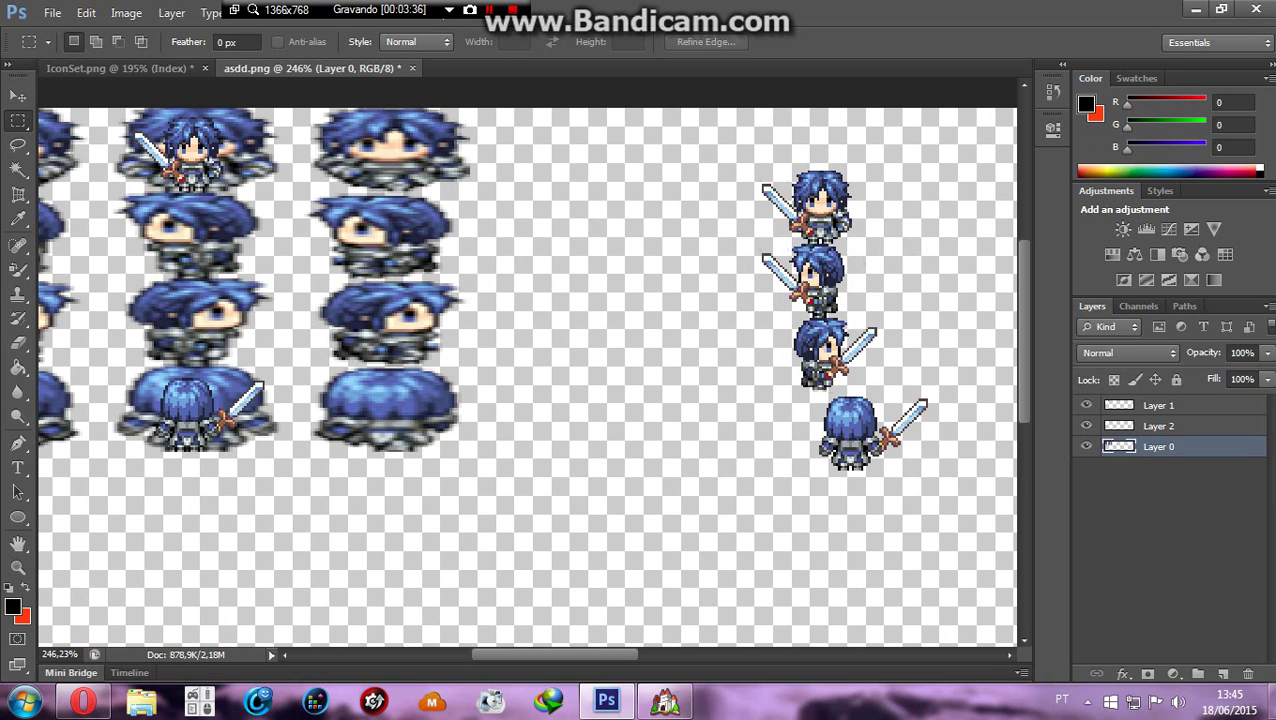
pyautogui.moveTo(761, 251); pyautogui.dragTo(882, 318)
pyautogui.click(770, 243)
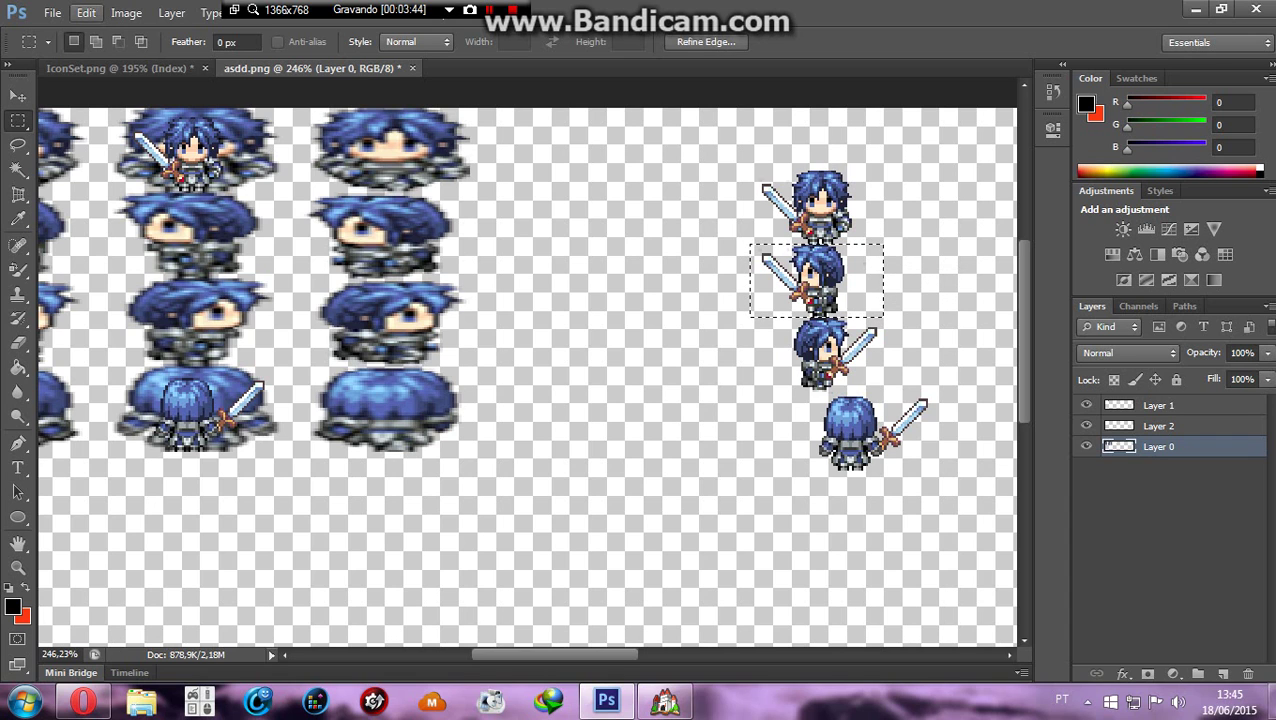
pyautogui.click(86, 12)
pyautogui.click(140, 122)
# - Paste the left-facing sword sprite onto a new layer and place it over the large left-facing sprite in the middle column
pyautogui.click(86, 12)
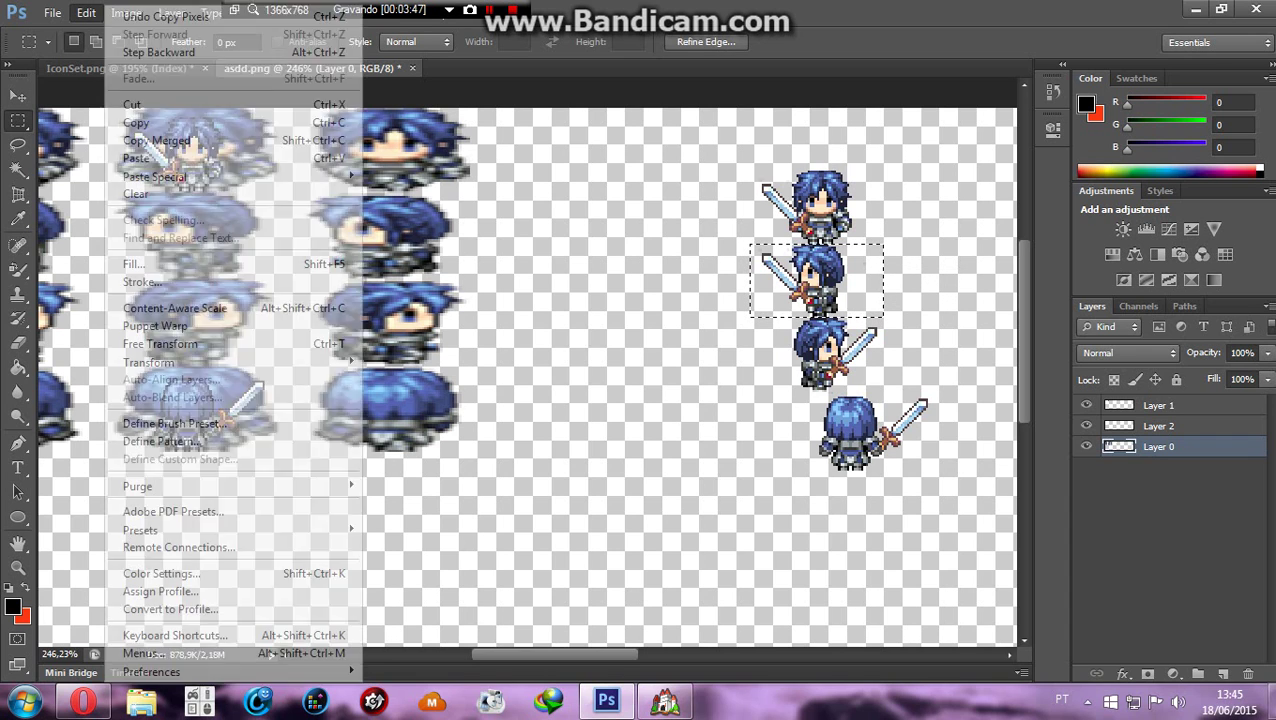
pyautogui.click(136, 158)
pyautogui.press('v')
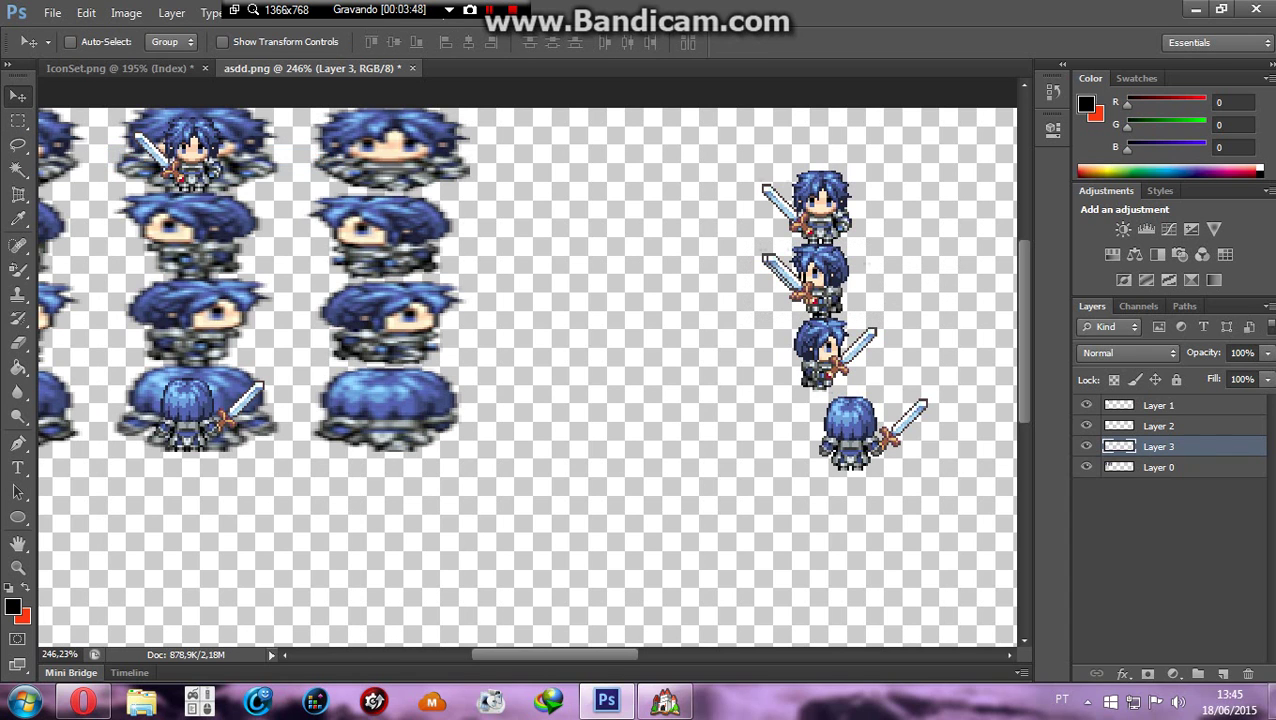
pyautogui.moveTo(840, 260); pyautogui.dragTo(220, 212)
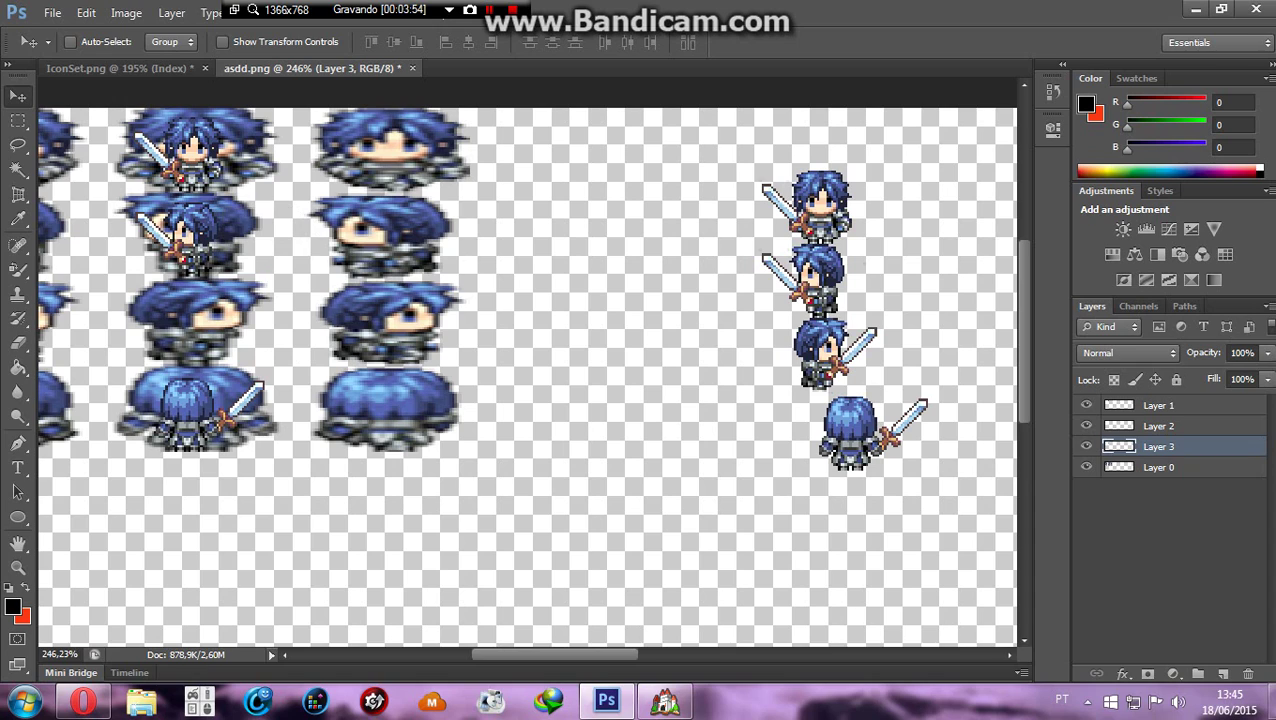
# - Copy the small right-facing sprite with its sword from Layer 0 and paste it onto a new layer
pyautogui.press('m')
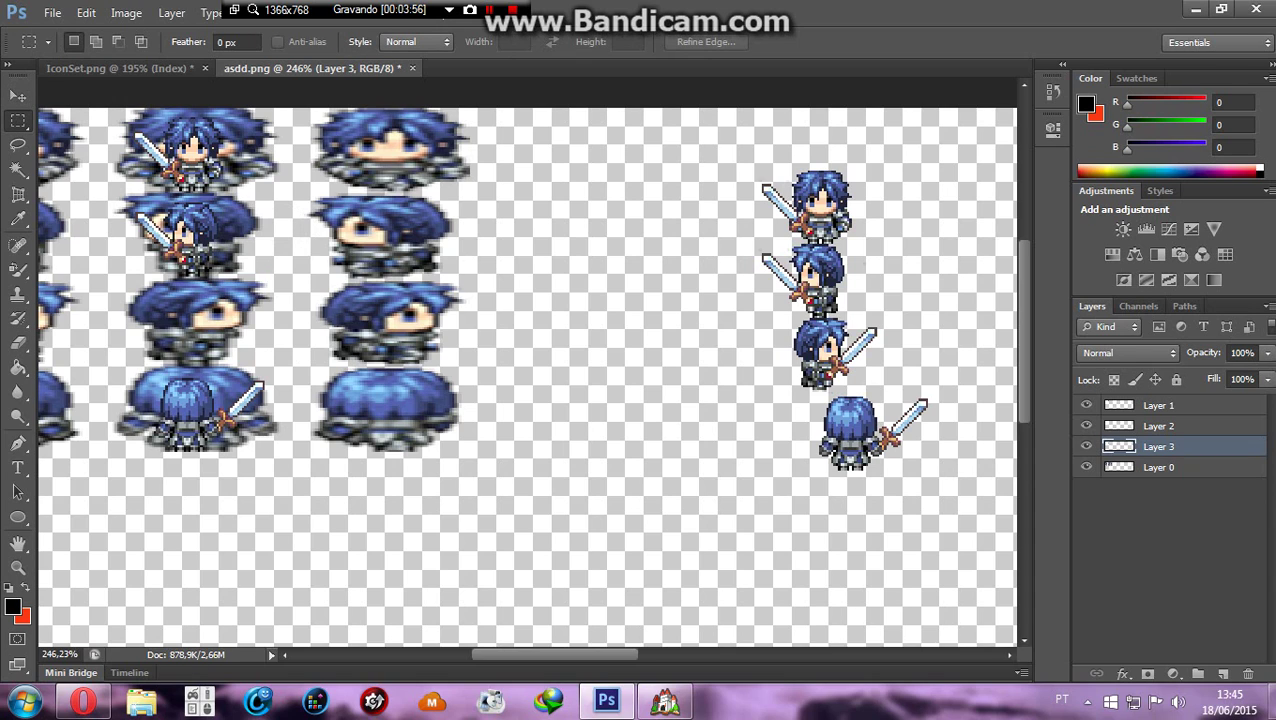
pyautogui.click(1159, 467)
pyautogui.moveTo(771, 316); pyautogui.dragTo(866, 373)
pyautogui.click(866, 373)
pyautogui.moveTo(763, 319); pyautogui.dragTo(882, 396)
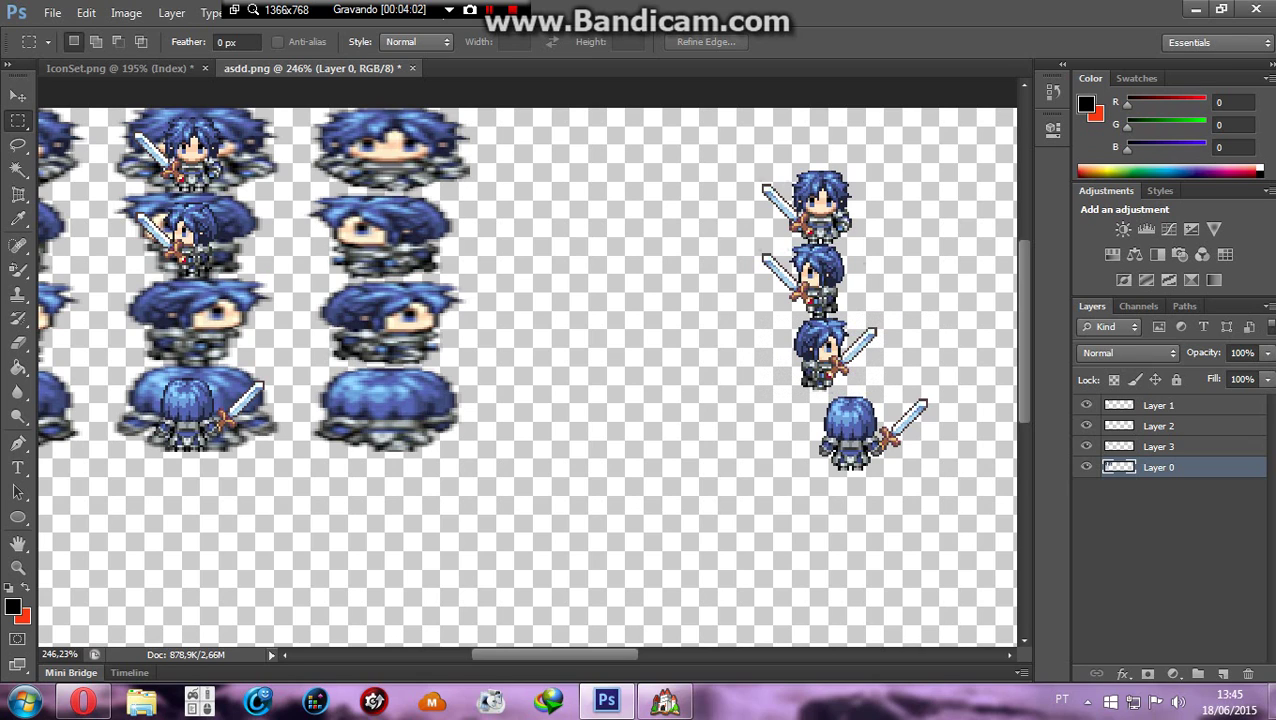
pyautogui.moveTo(774, 314); pyautogui.dragTo(890, 390)
pyautogui.click(850, 345)
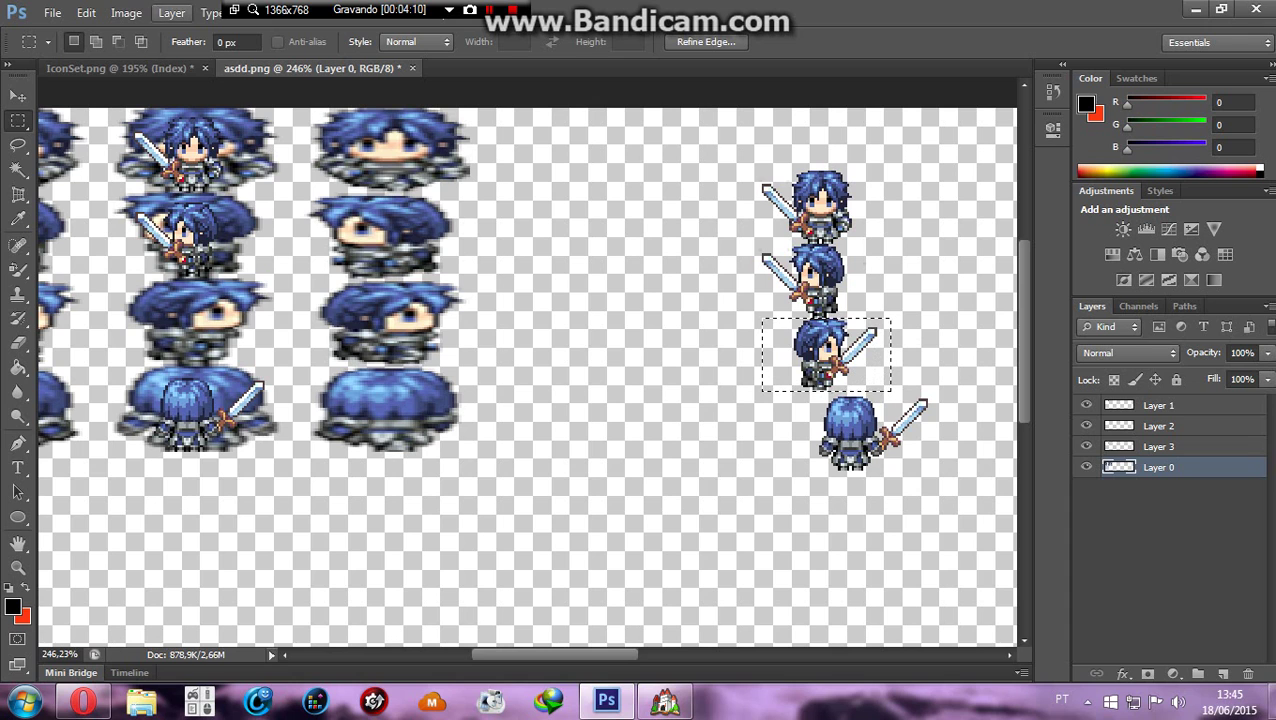
pyautogui.click(86, 12)
pyautogui.click(136, 122)
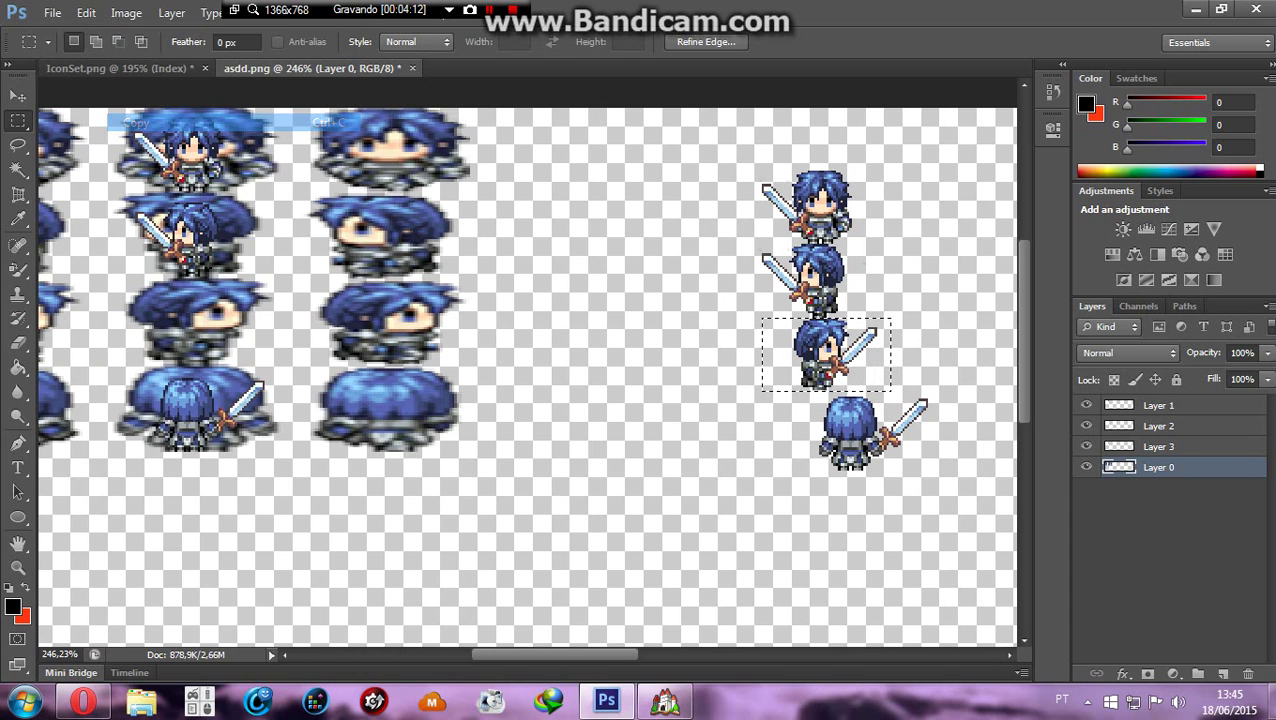
pyautogui.click(86, 12)
pyautogui.click(136, 158)
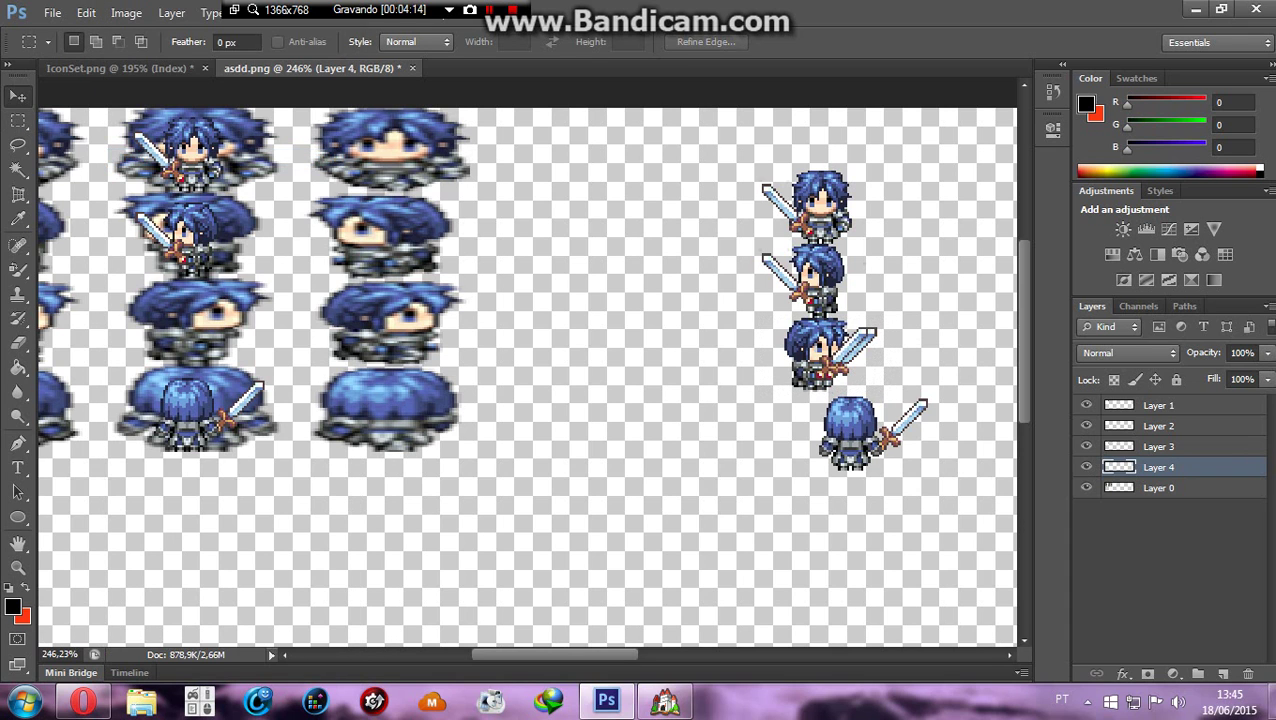
# - Place the copied right-facing sword sprite over the large right-facing reference sprite in the middle column
pyautogui.press('v')
pyautogui.moveTo(855, 300); pyautogui.dragTo(220, 268)
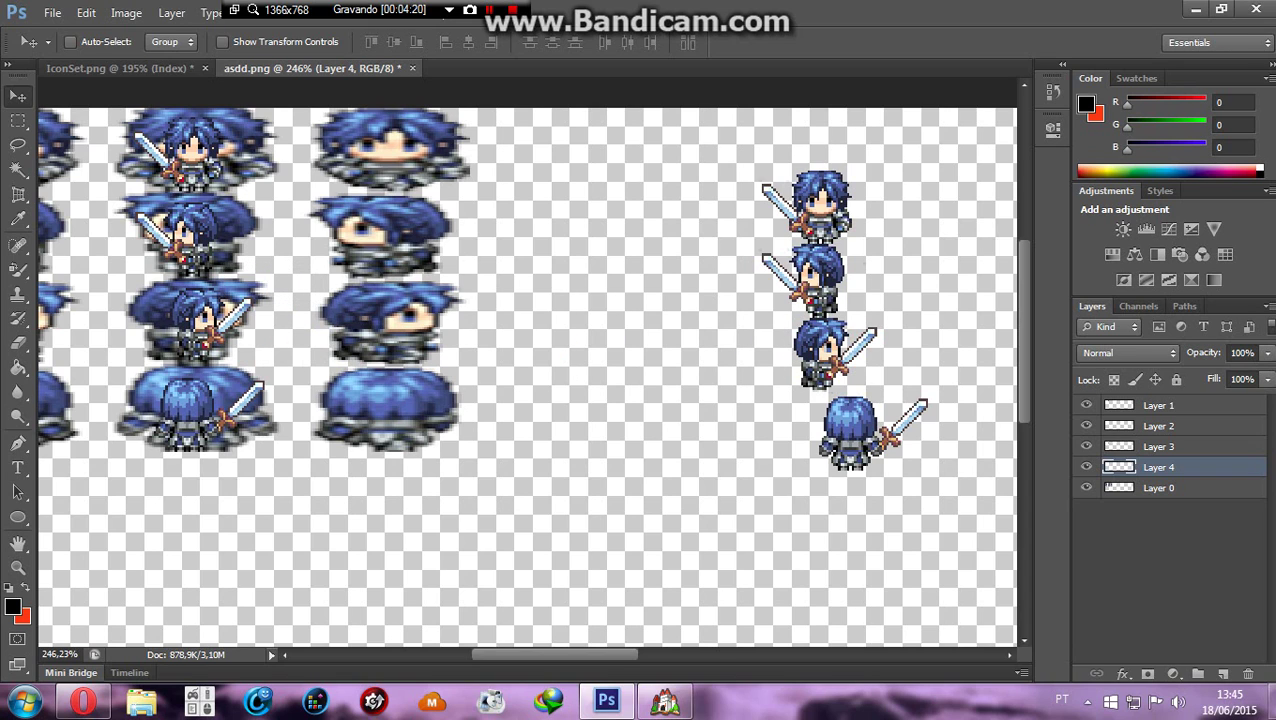
# - Erase the four original small sword sprites and all the large reference sprites from Layer 0, enlarging the eraser to 74 px
pyautogui.click(18, 567)
pyautogui.moveTo(318, 472); pyautogui.dragTo(287, 472)
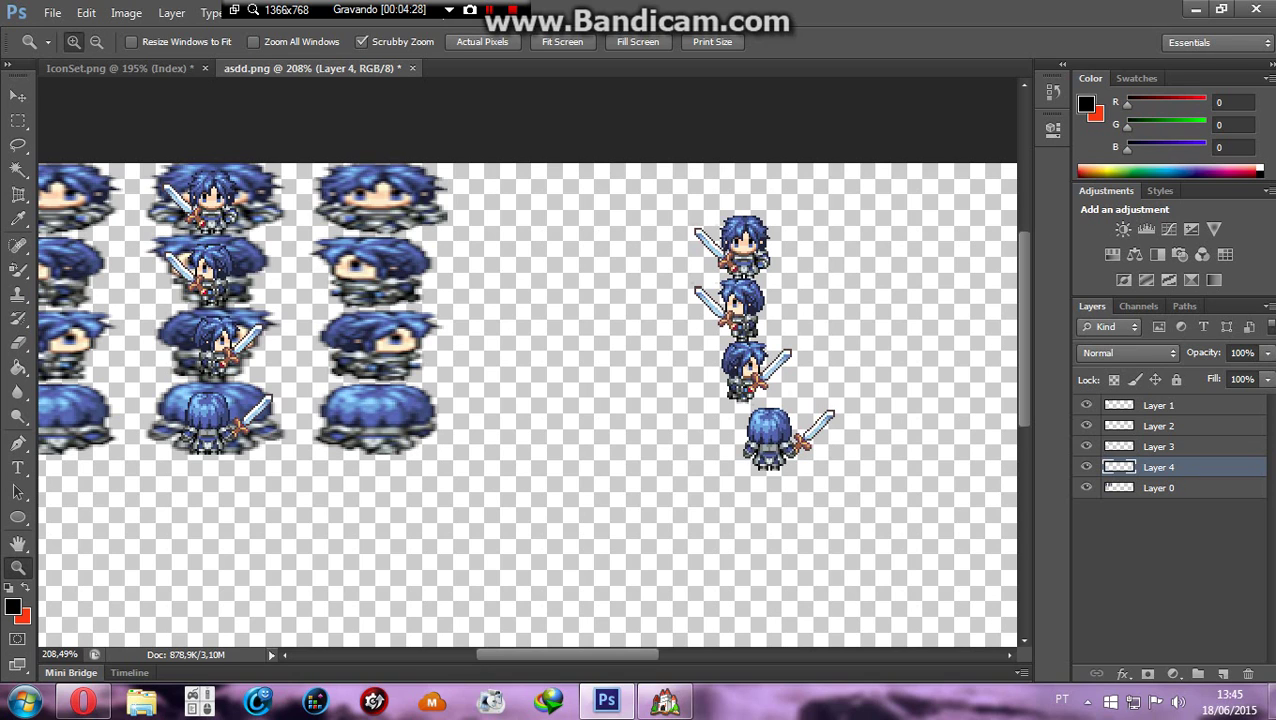
pyautogui.hscroll(-2, 528, 405)
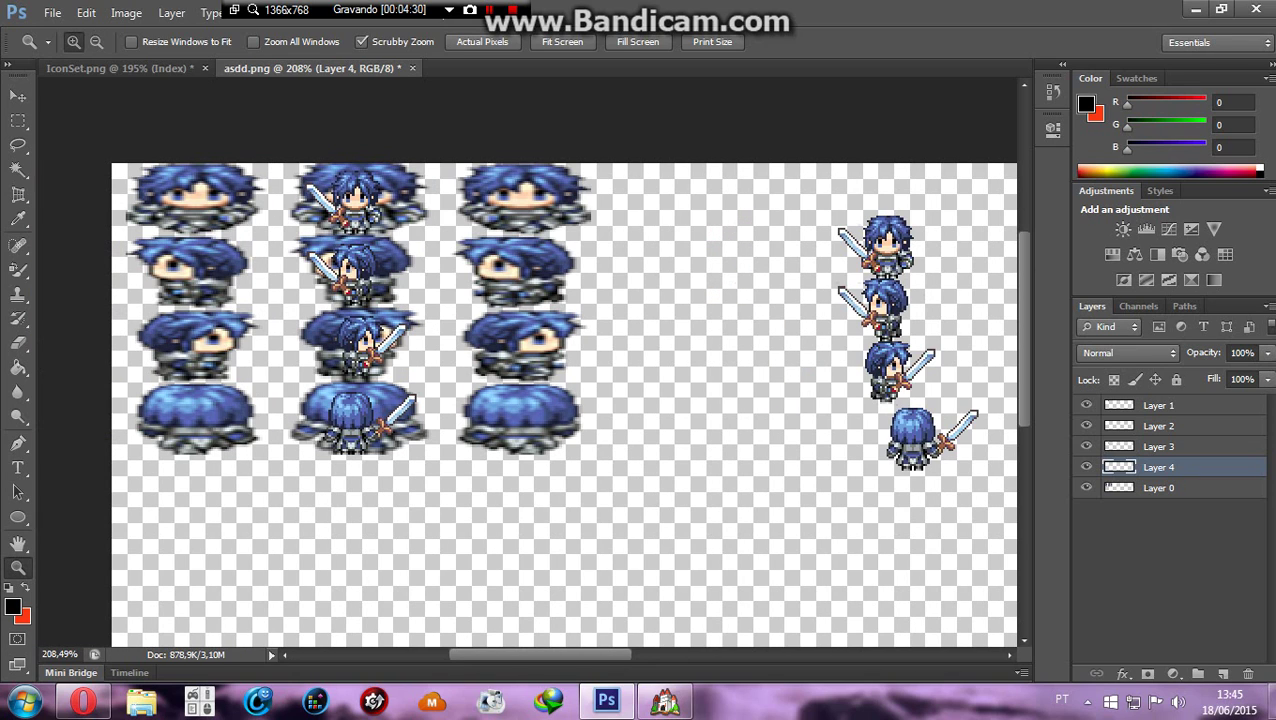
pyautogui.click(18, 343)
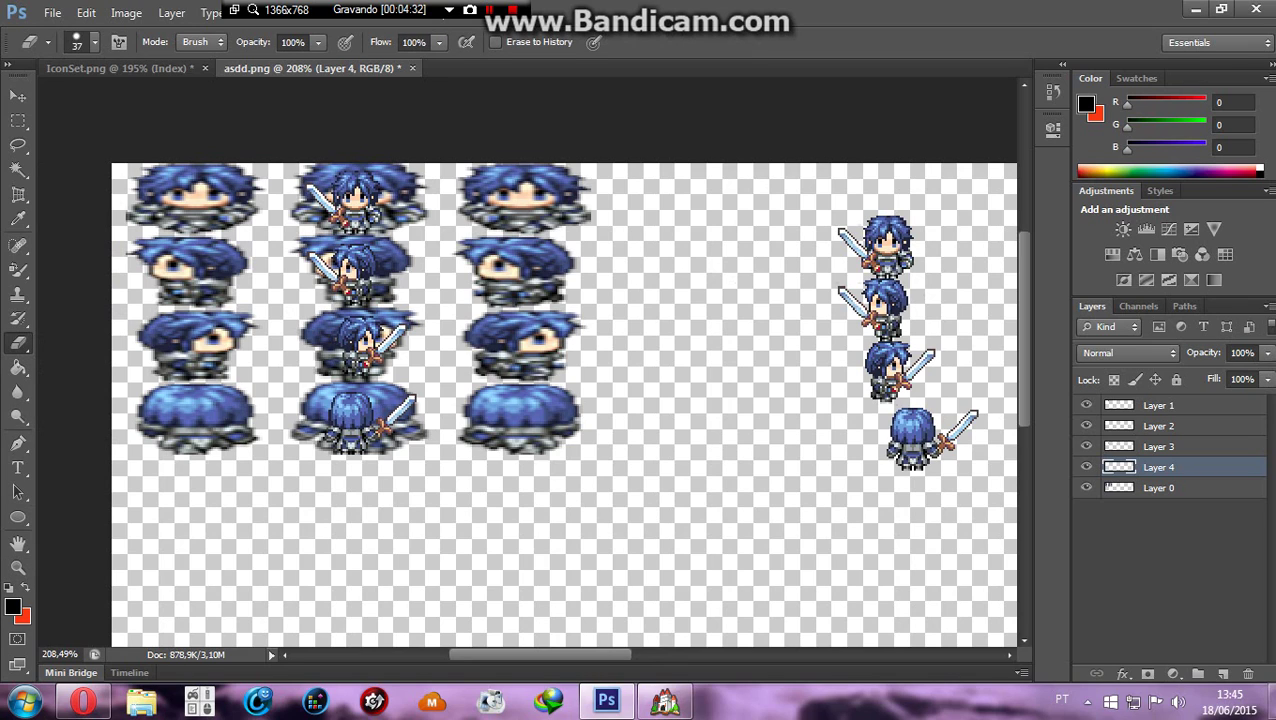
pyautogui.click(1159, 488)
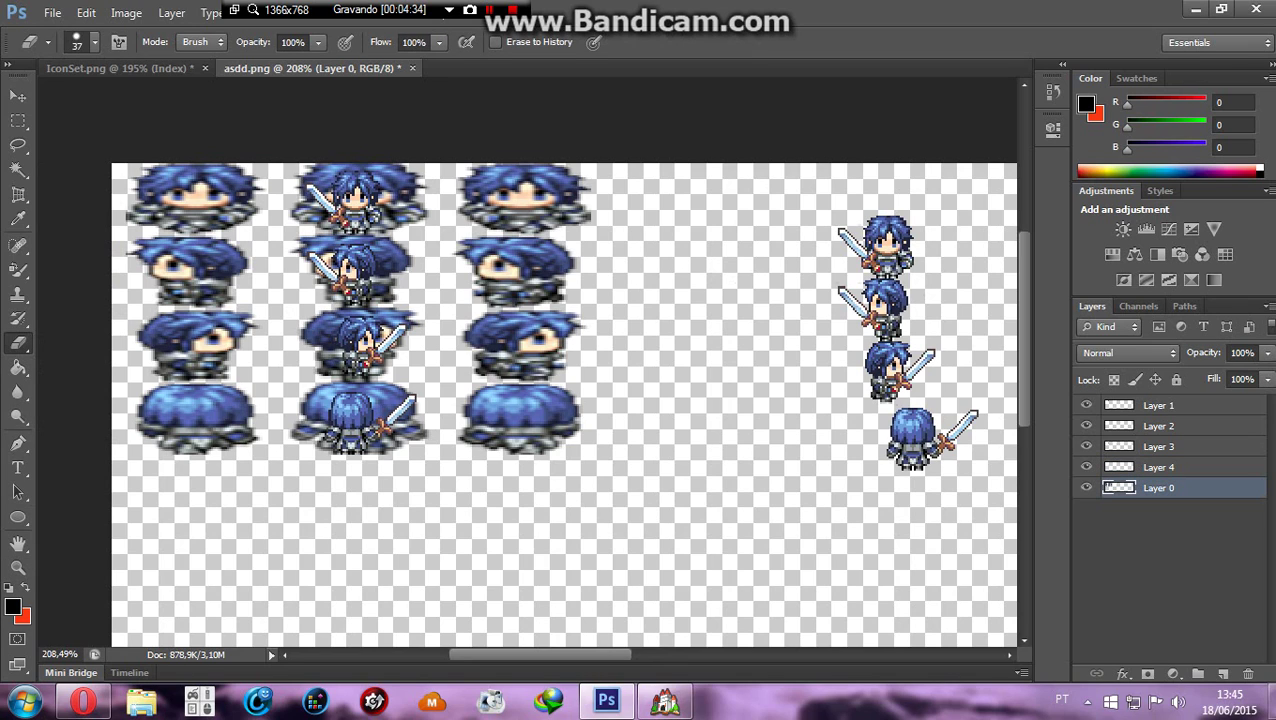
pyautogui.moveTo(886, 250)
pyautogui.mouseDown()
pyautogui.moveTo(872, 332)
pyautogui.moveTo(910, 412)
pyautogui.moveTo(908, 460)
pyautogui.moveTo(955, 435)
pyautogui.mouseUp()
pyautogui.moveTo(525, 466)
pyautogui.mouseDown()
pyautogui.moveTo(308, 432)
pyautogui.moveTo(350, 403)
pyautogui.mouseUp()
pyautogui.rightClick(352, 404)
pyautogui.moveTo(402, 450); pyautogui.dragTo(435, 450)
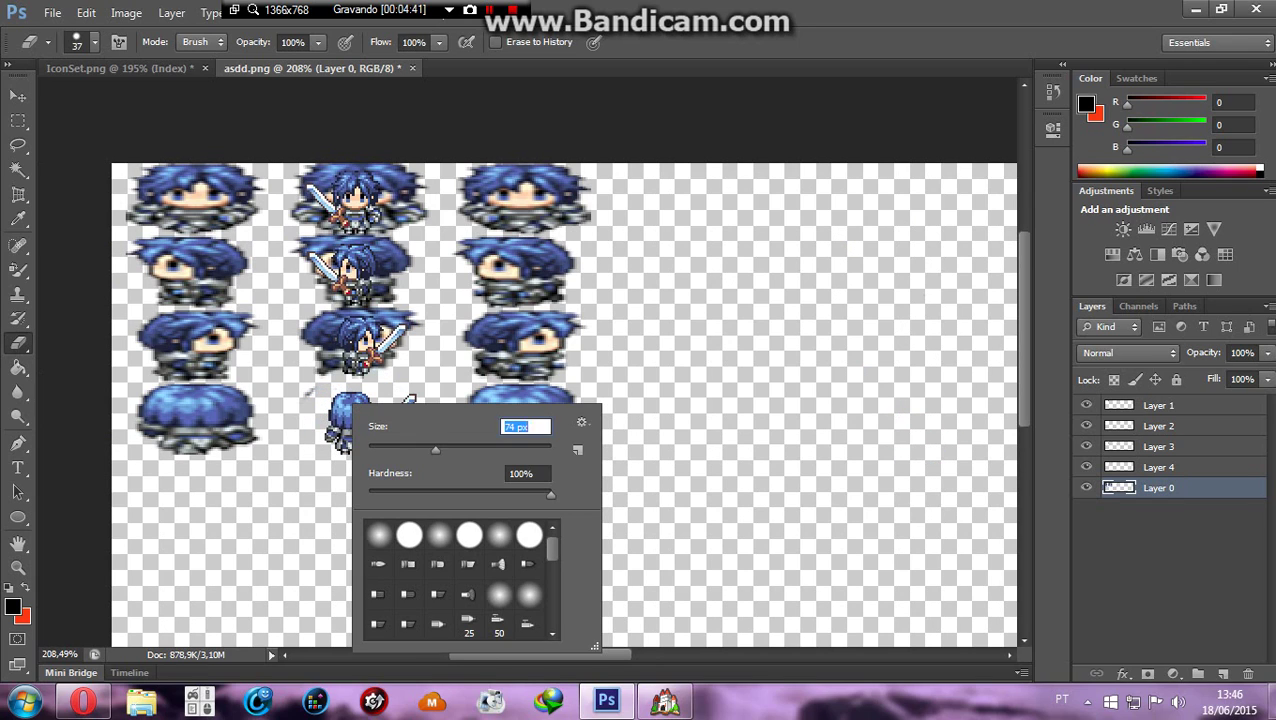
pyautogui.moveTo(292, 325)
pyautogui.mouseDown()
pyautogui.moveTo(152, 200)
pyautogui.moveTo(328, 370)
pyautogui.moveTo(272, 308)
pyautogui.moveTo(422, 266)
pyautogui.mouseUp()
pyautogui.moveTo(530, 200)
pyautogui.mouseDown()
pyautogui.moveTo(540, 420)
pyautogui.moveTo(512, 333)
pyautogui.mouseUp()
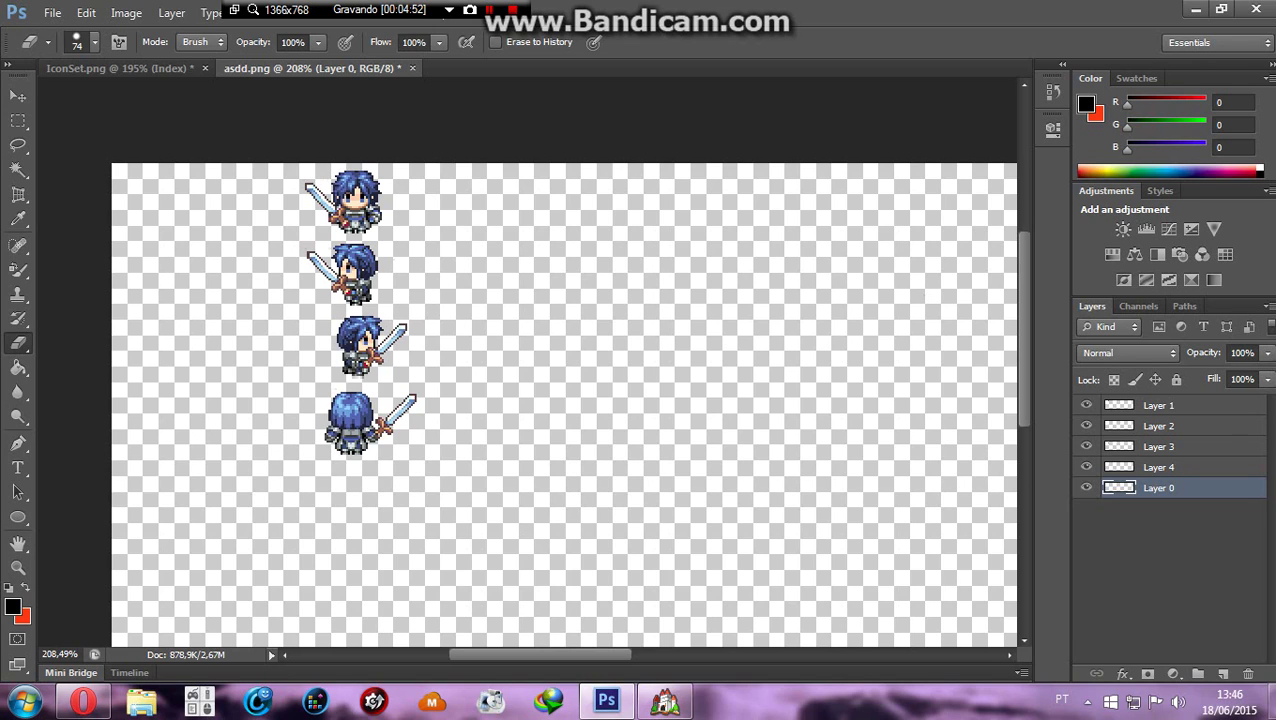
# - Save the sprite sheet to the desktop as a PNG named Adras Carulion Ataque
pyautogui.click(52, 12)
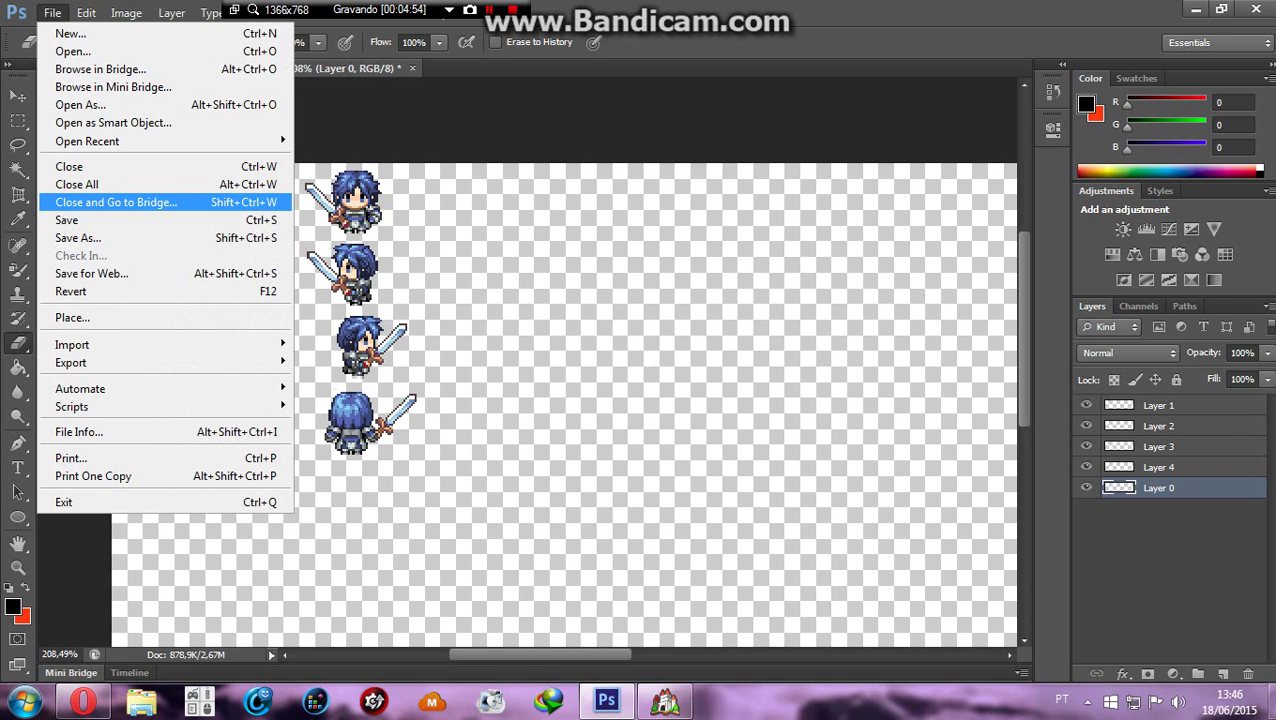
pyautogui.click(78, 238)
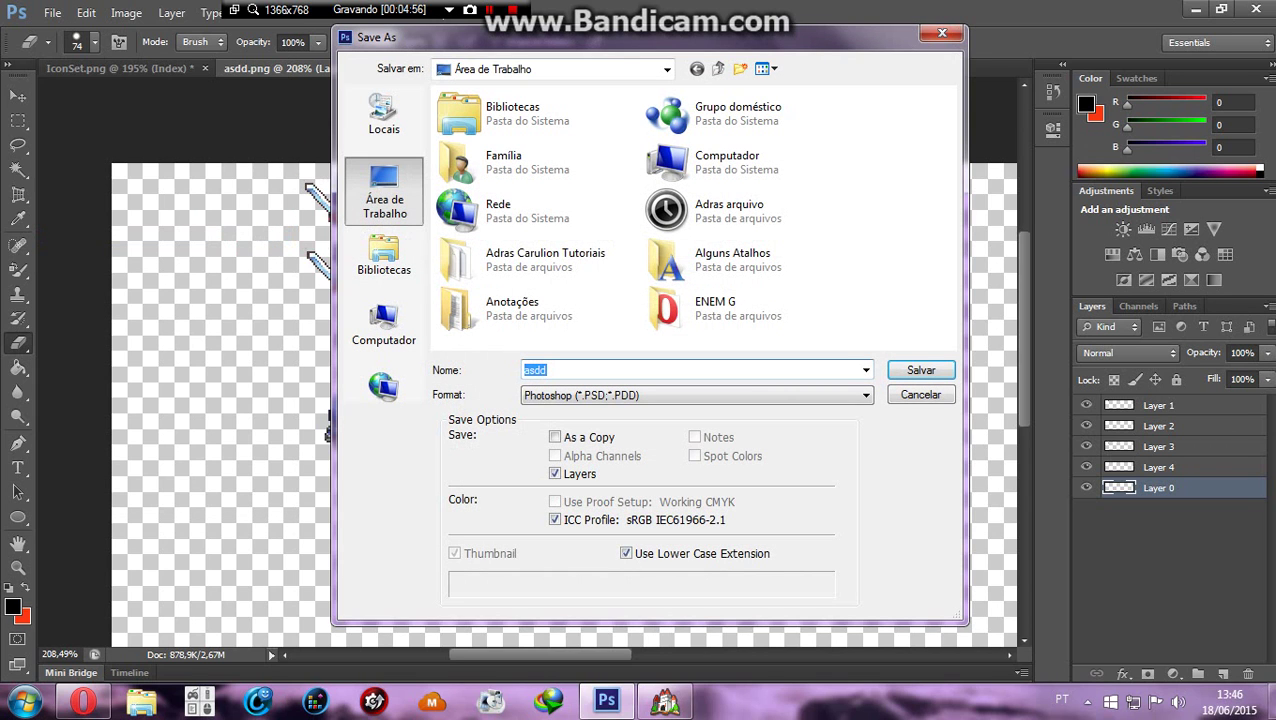
pyautogui.write('Ad')
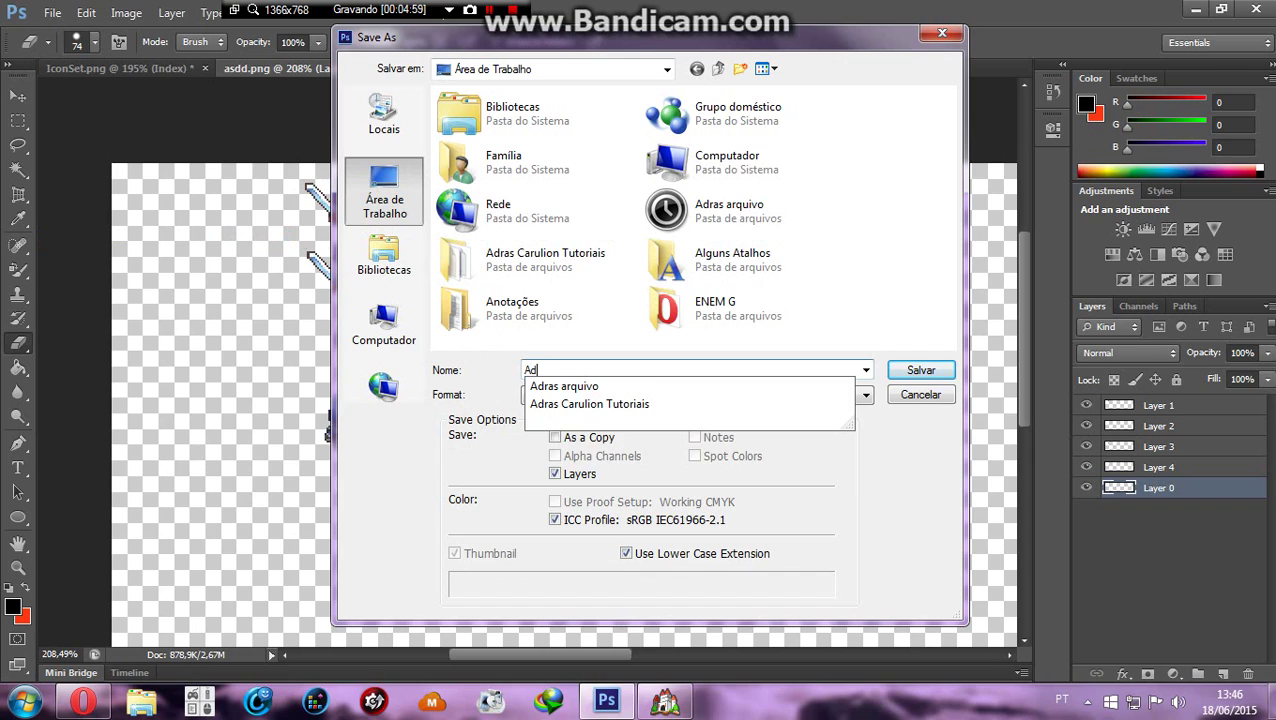
pyautogui.write('ras Carulion')
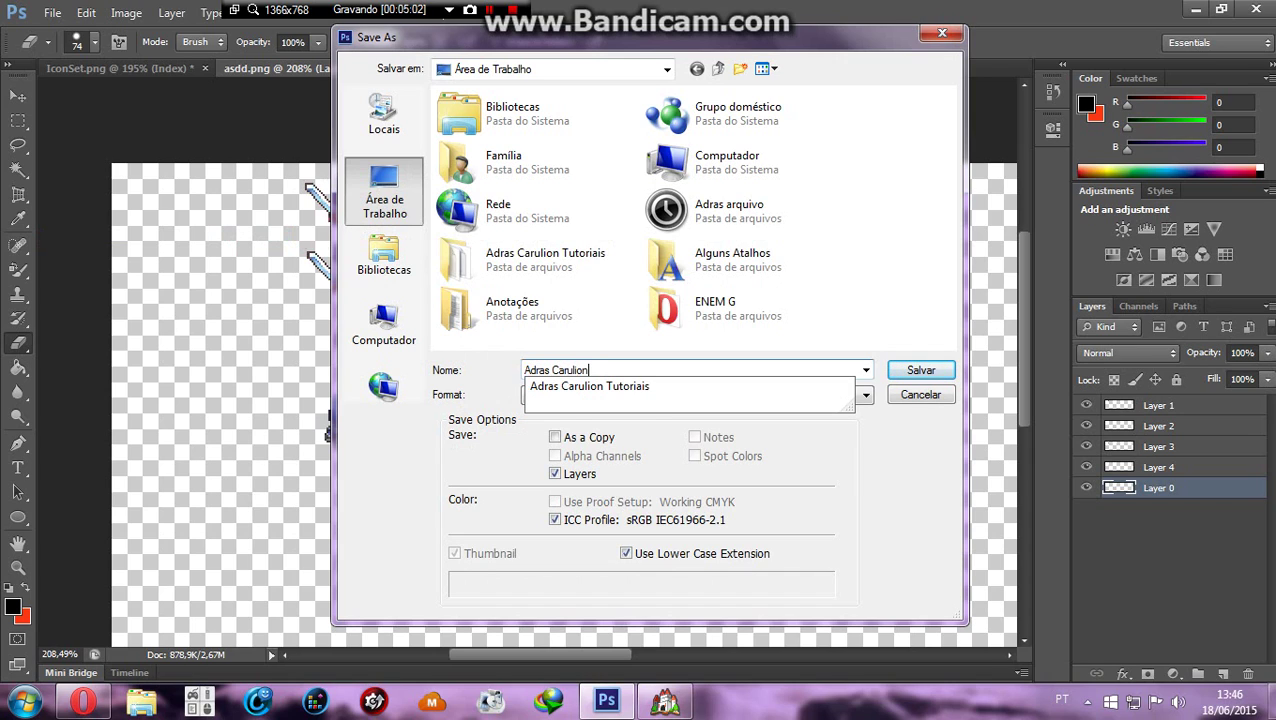
pyautogui.write(' Ataque')
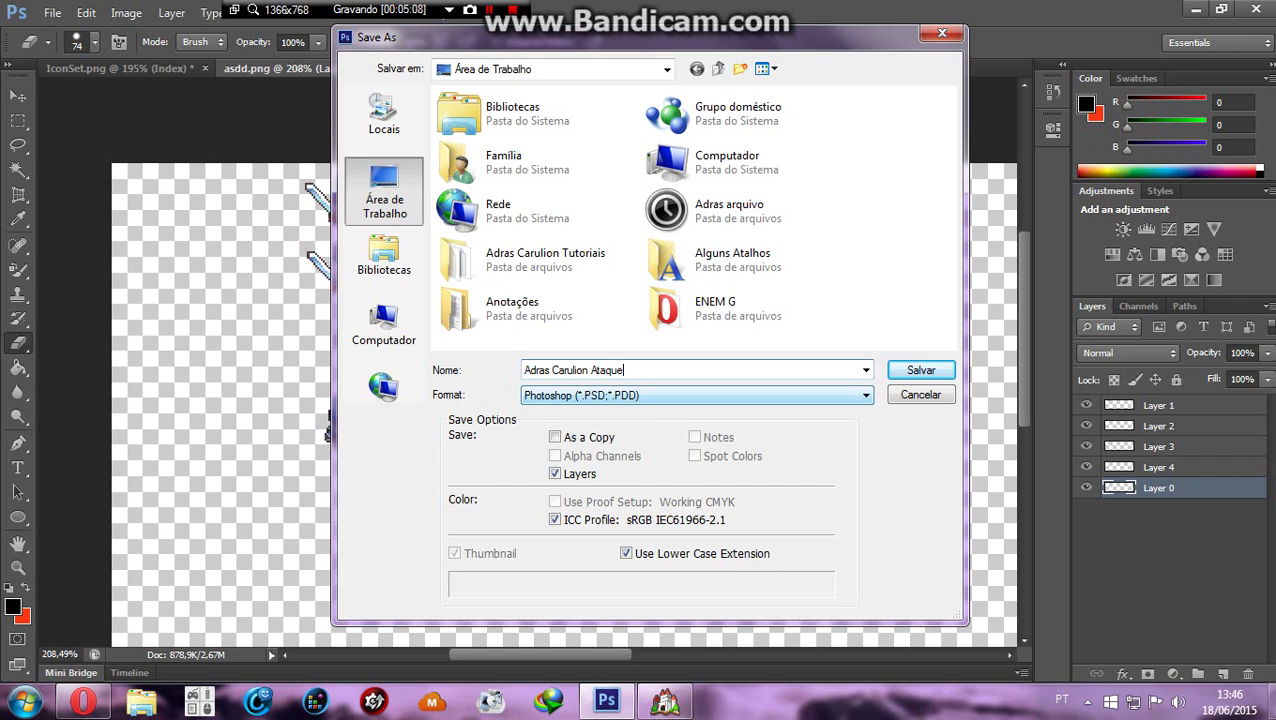
pyautogui.click(696, 395)
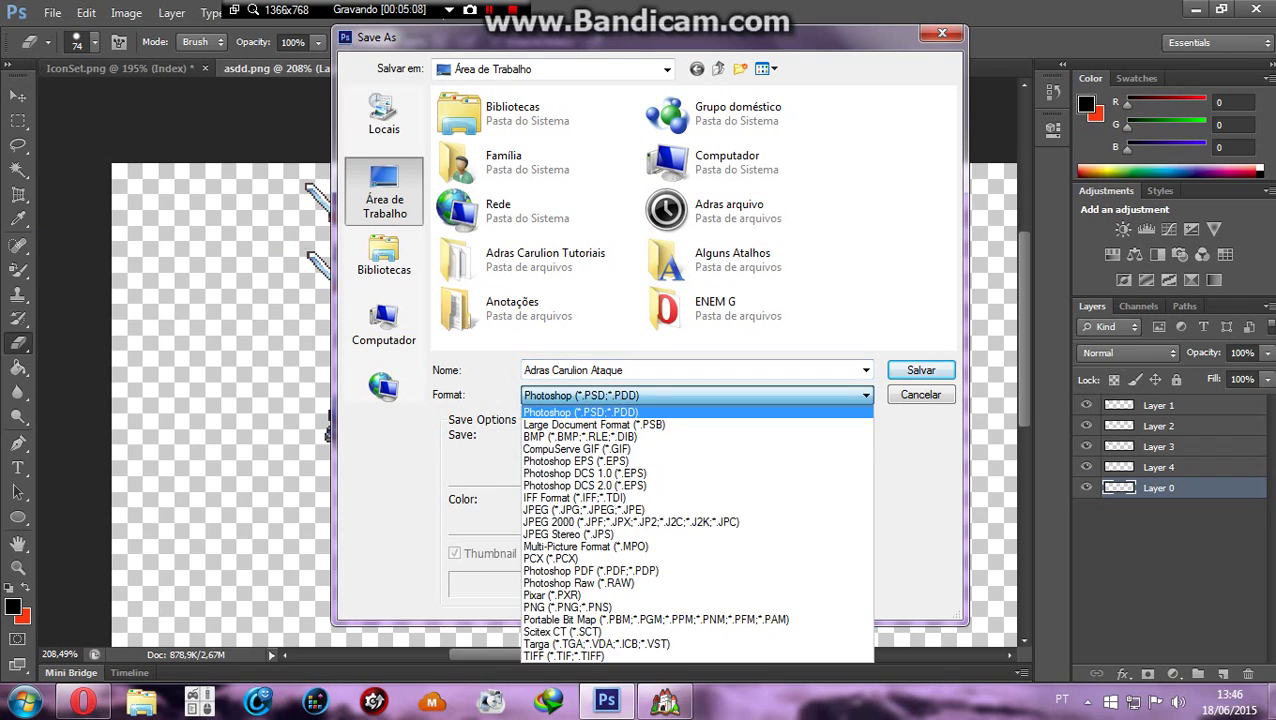
pyautogui.click(640, 605)
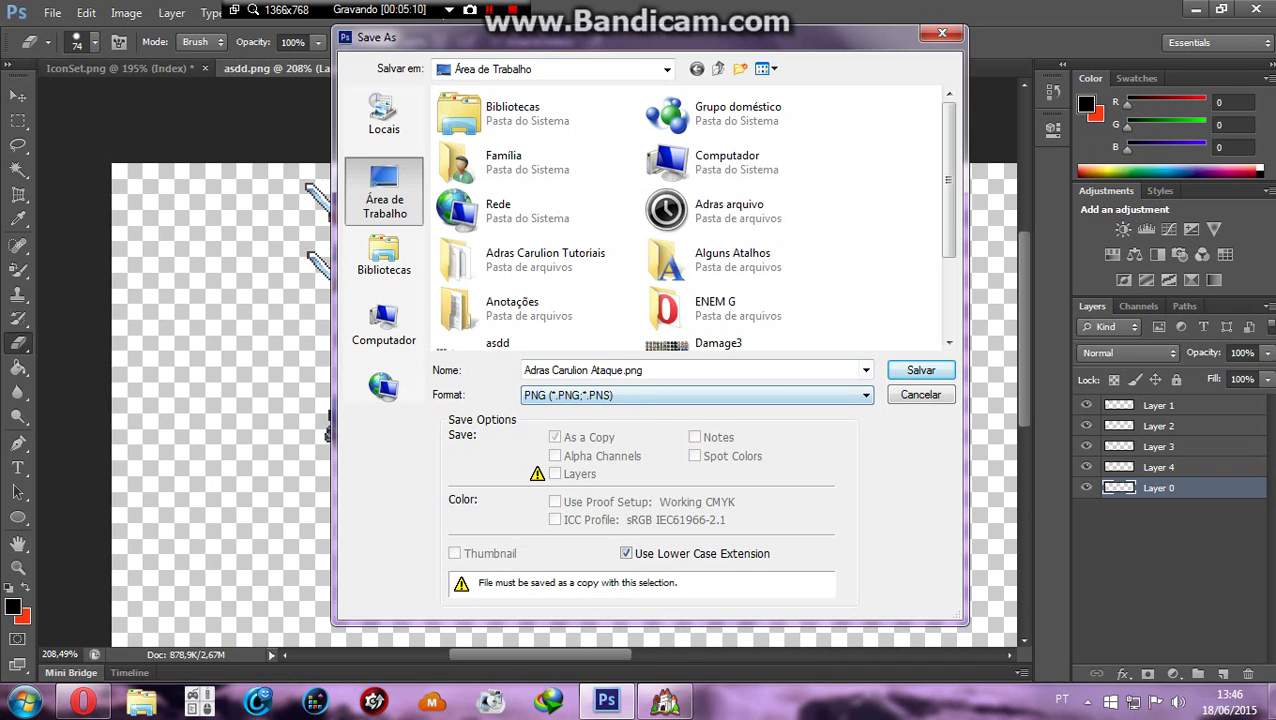
pyautogui.click(921, 370)
pyautogui.press('Return')
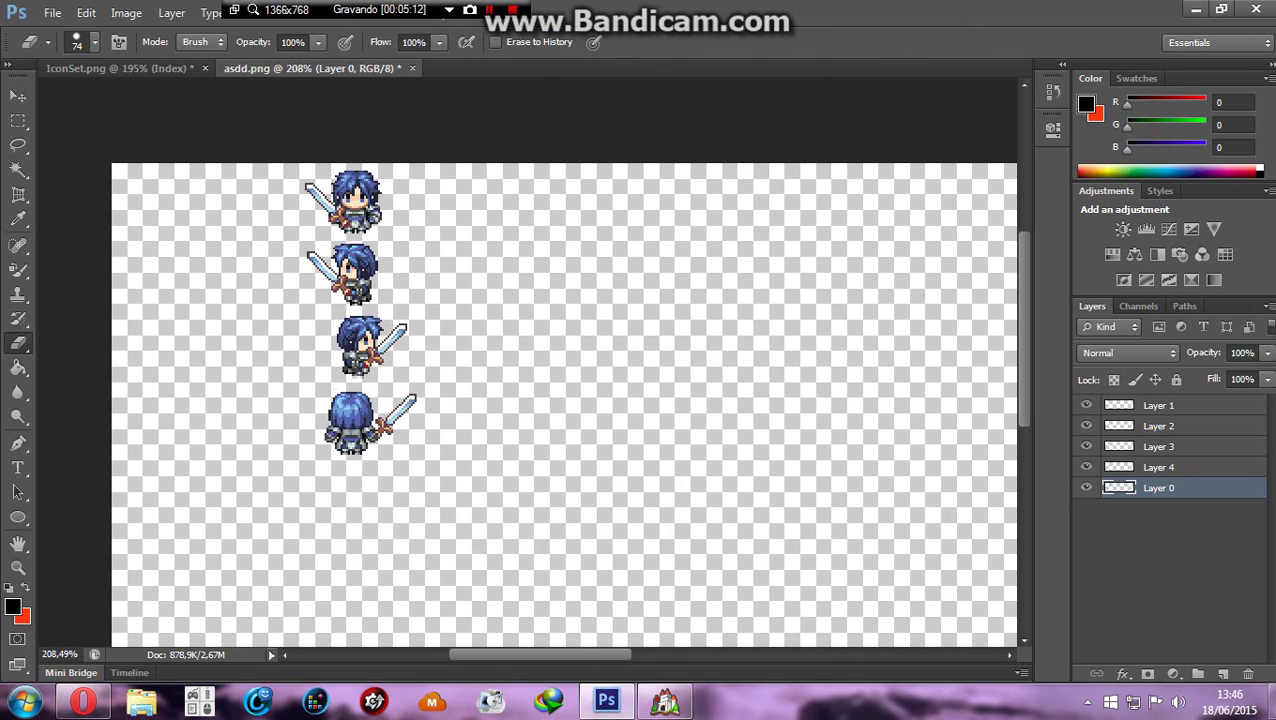
# - Switch to RPG Maker VX Ace and open the Graphics/Characters category in the resource manager
pyautogui.click(665, 700)
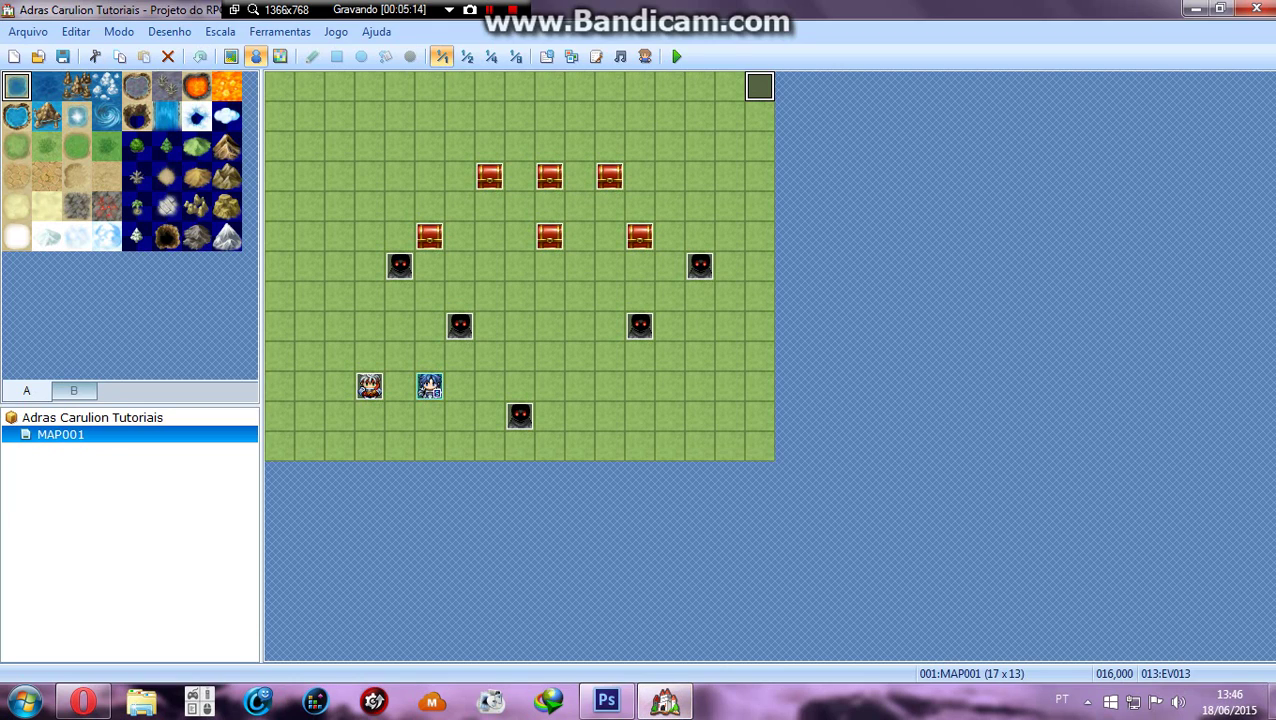
pyautogui.click(571, 57)
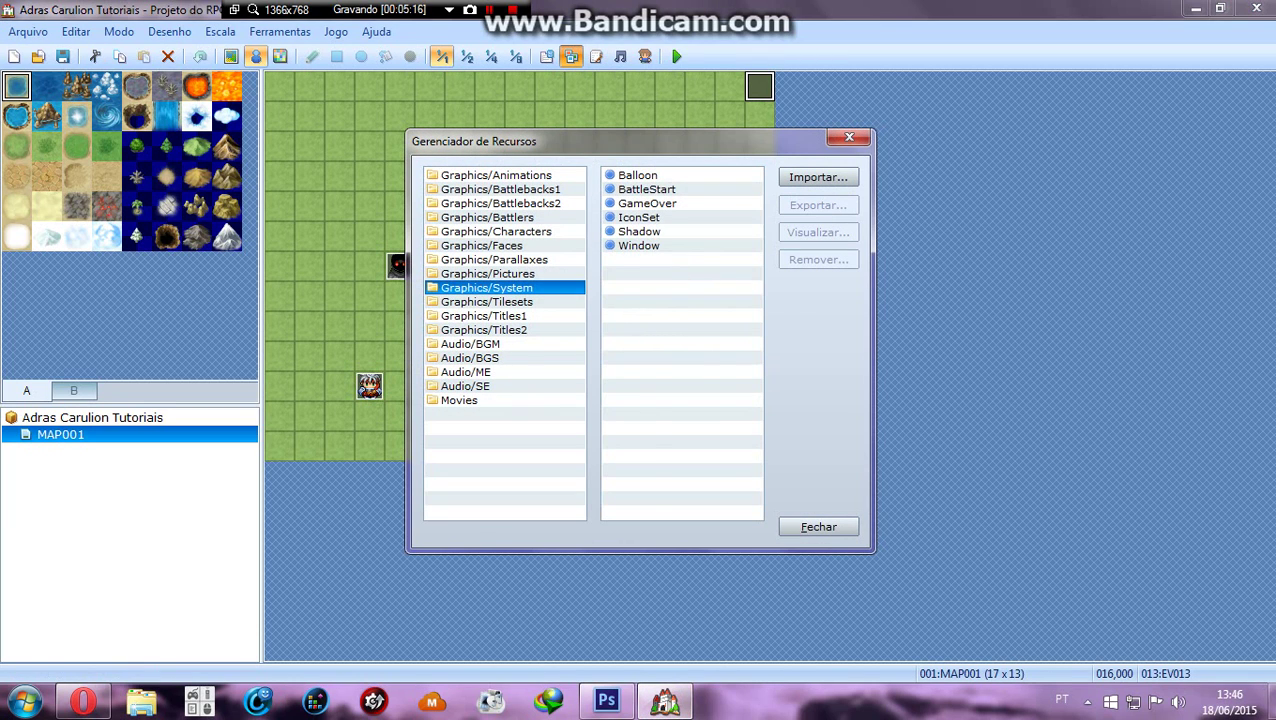
pyautogui.click(496, 231)
# - Preview the dsgds character sheet, decline its deletion when asked, and preview it again
pyautogui.click(634, 203)
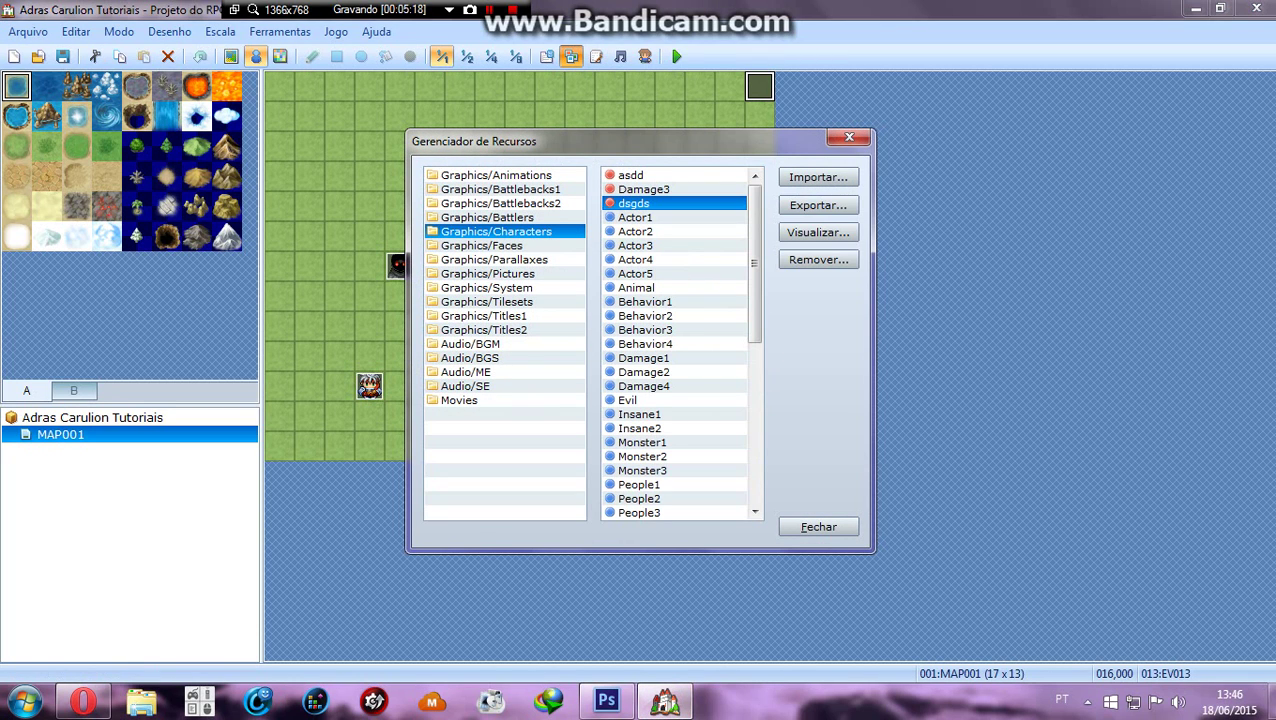
pyautogui.click(817, 232)
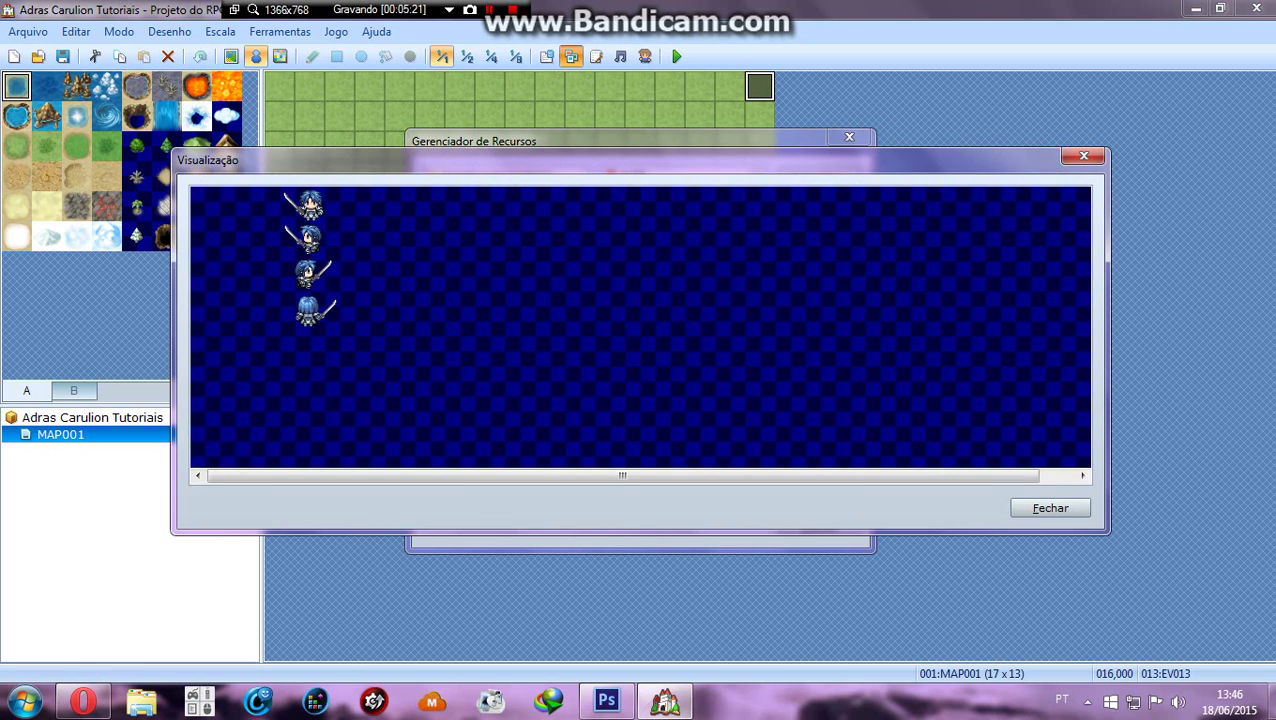
pyautogui.press('Escape')
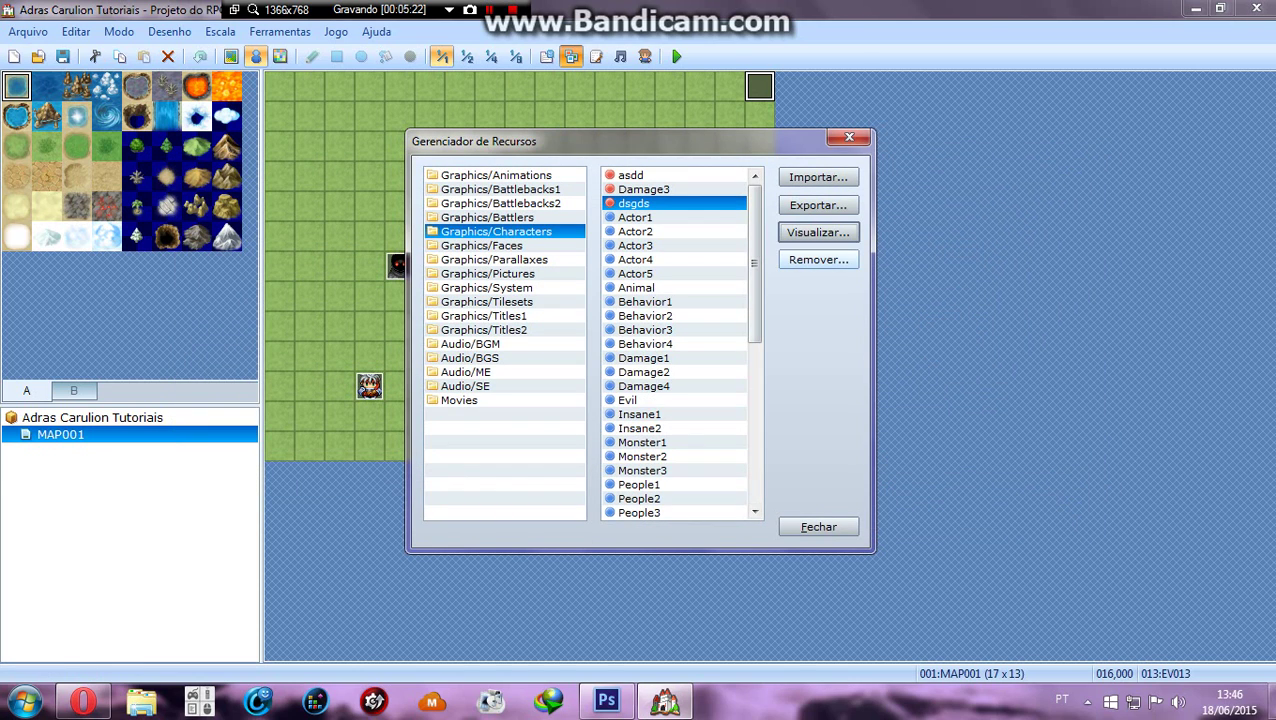
pyautogui.click(818, 259)
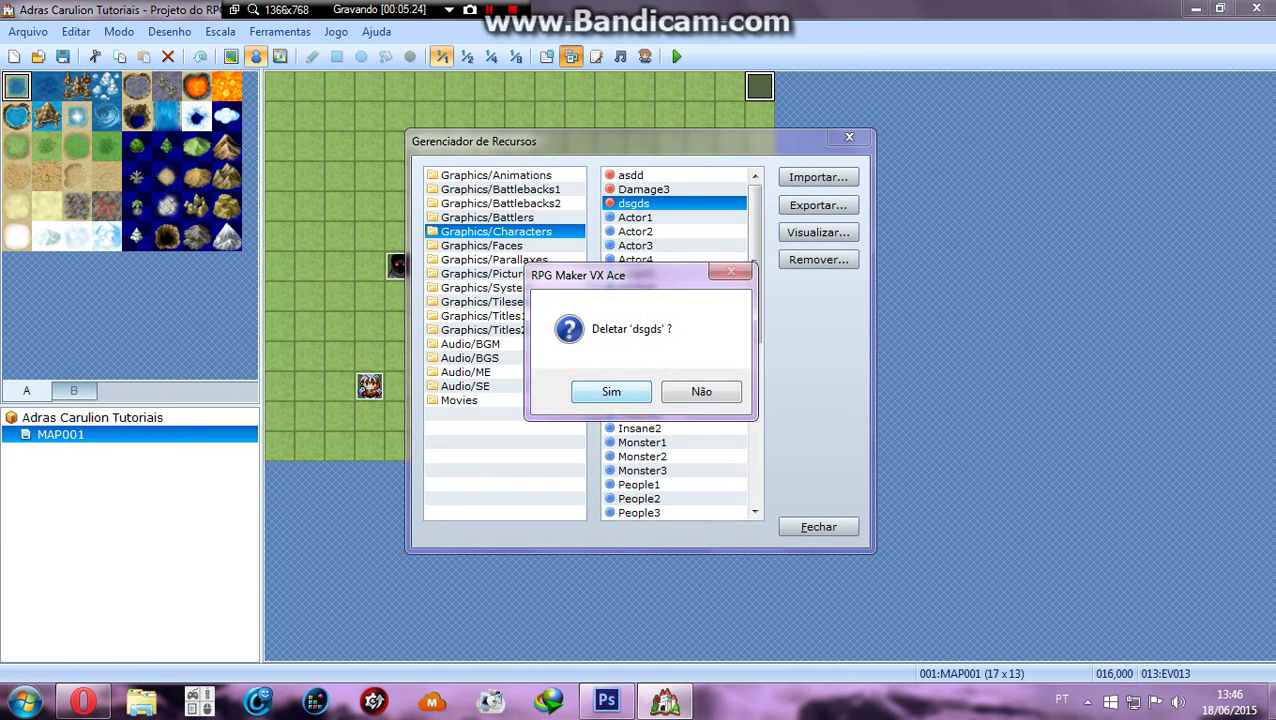
pyautogui.click(701, 391)
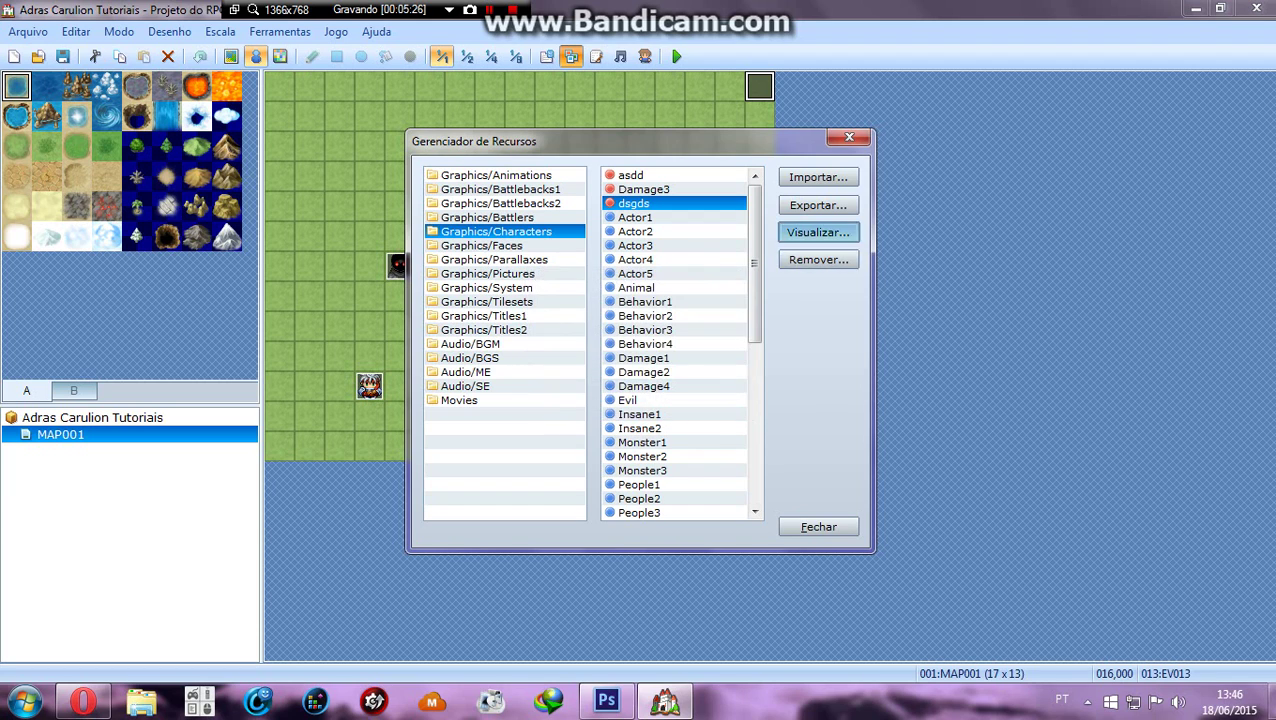
pyautogui.click(817, 232)
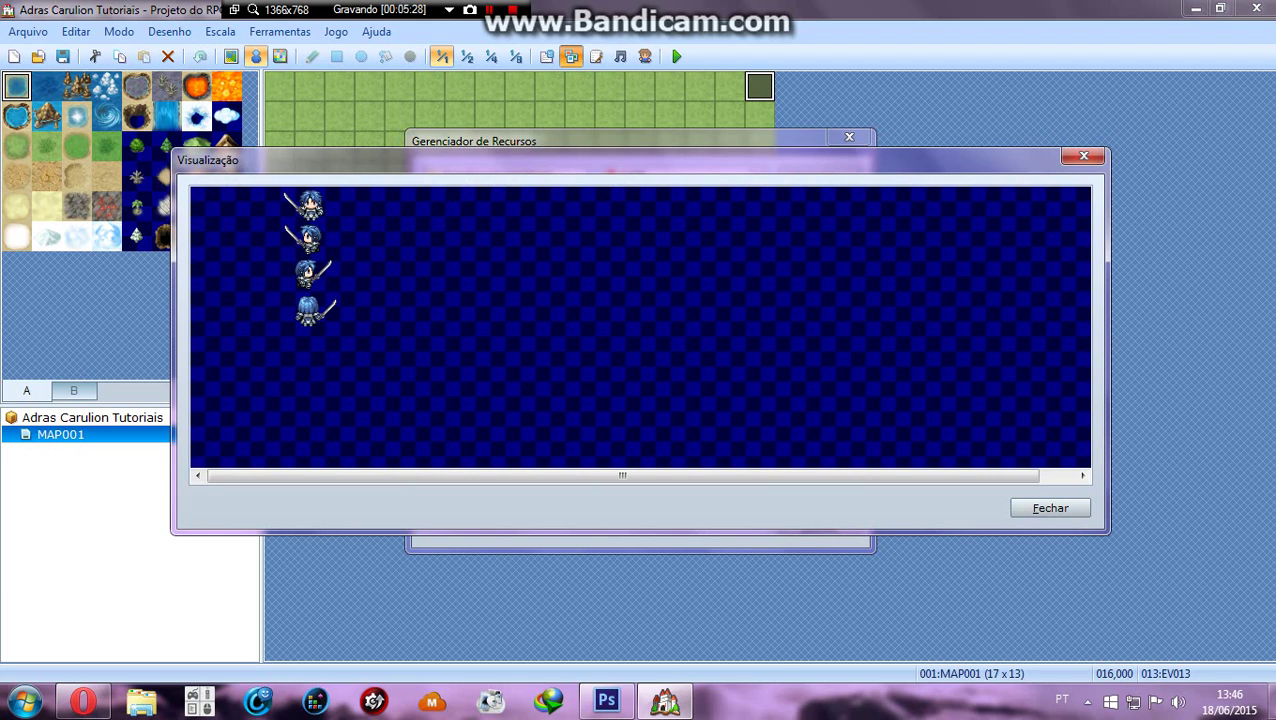
pyautogui.press('Escape')
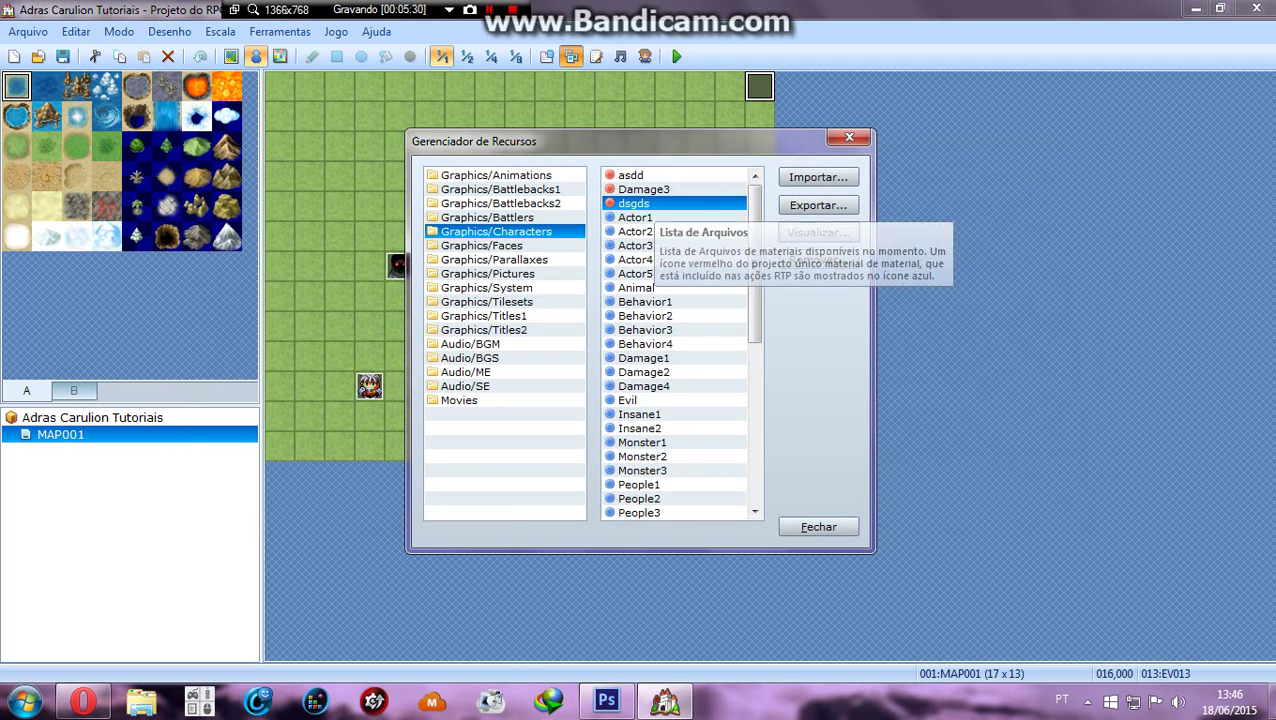
# - Import the Adras Carulion Ataque image from the desktop into Graphics/Characters and preview the imported sheet
pyautogui.click(818, 177)
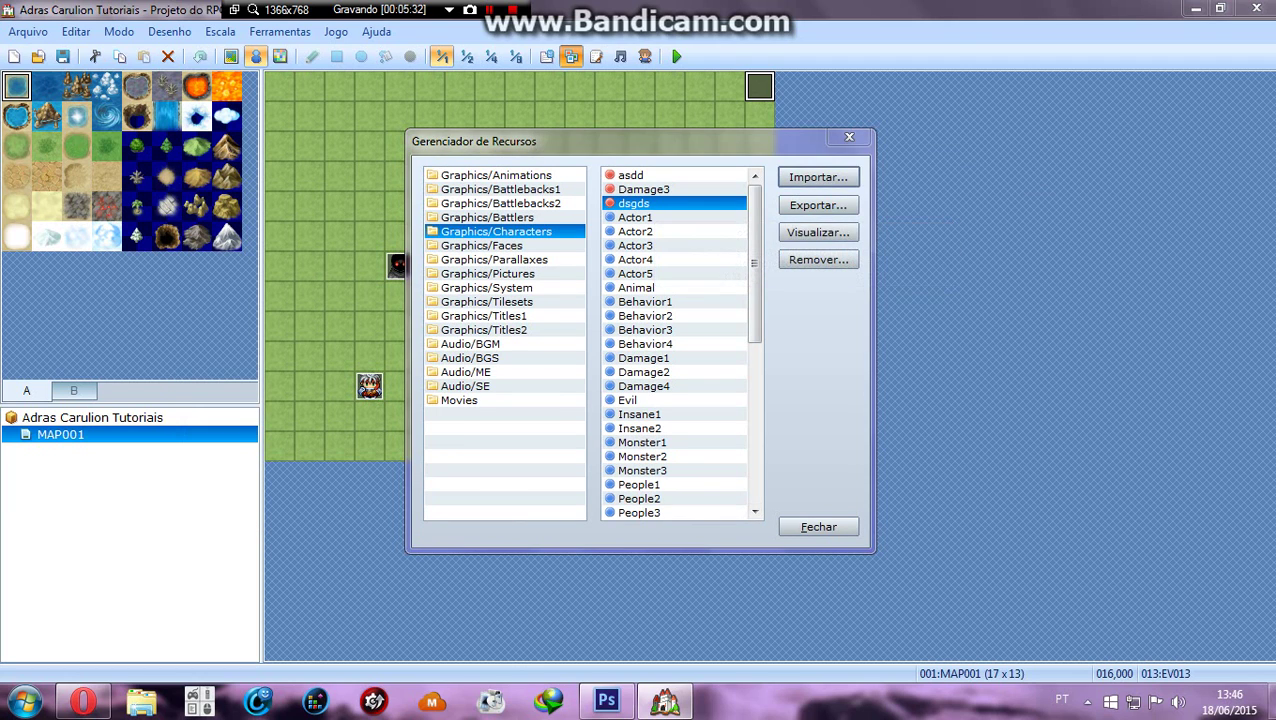
pyautogui.scroll(-10, 630, 345)
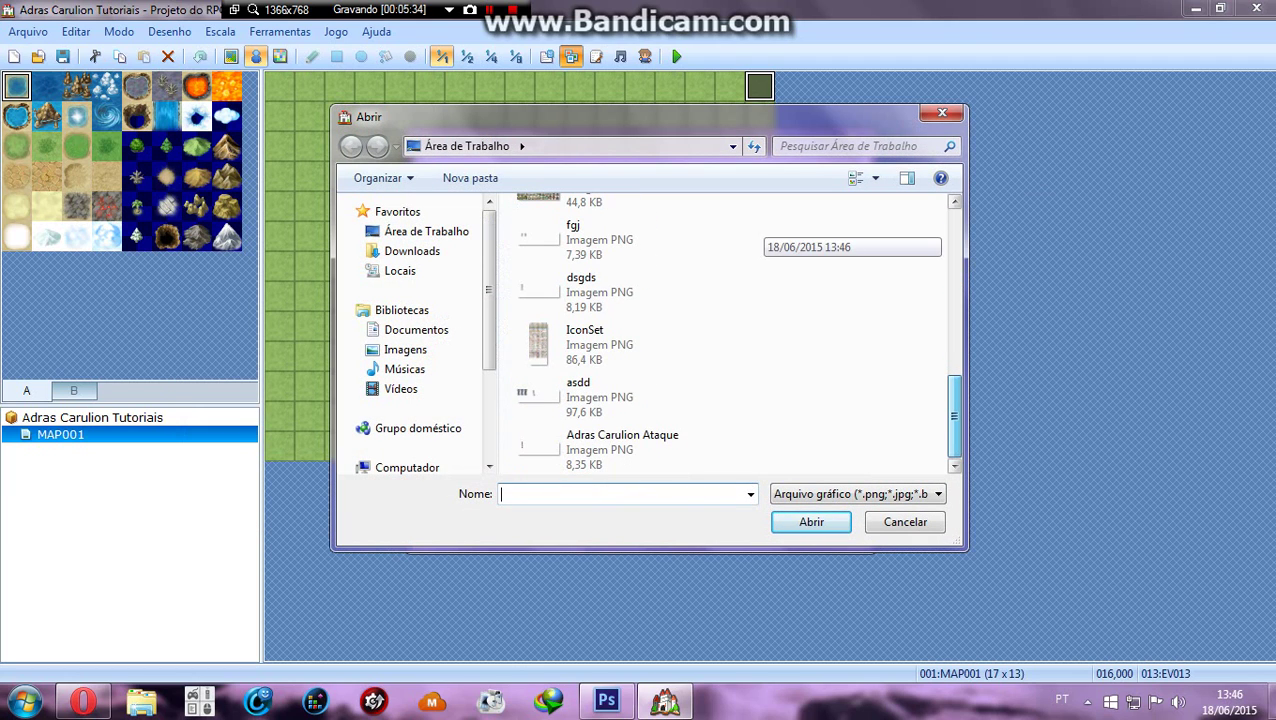
pyautogui.doubleClick(610, 449)
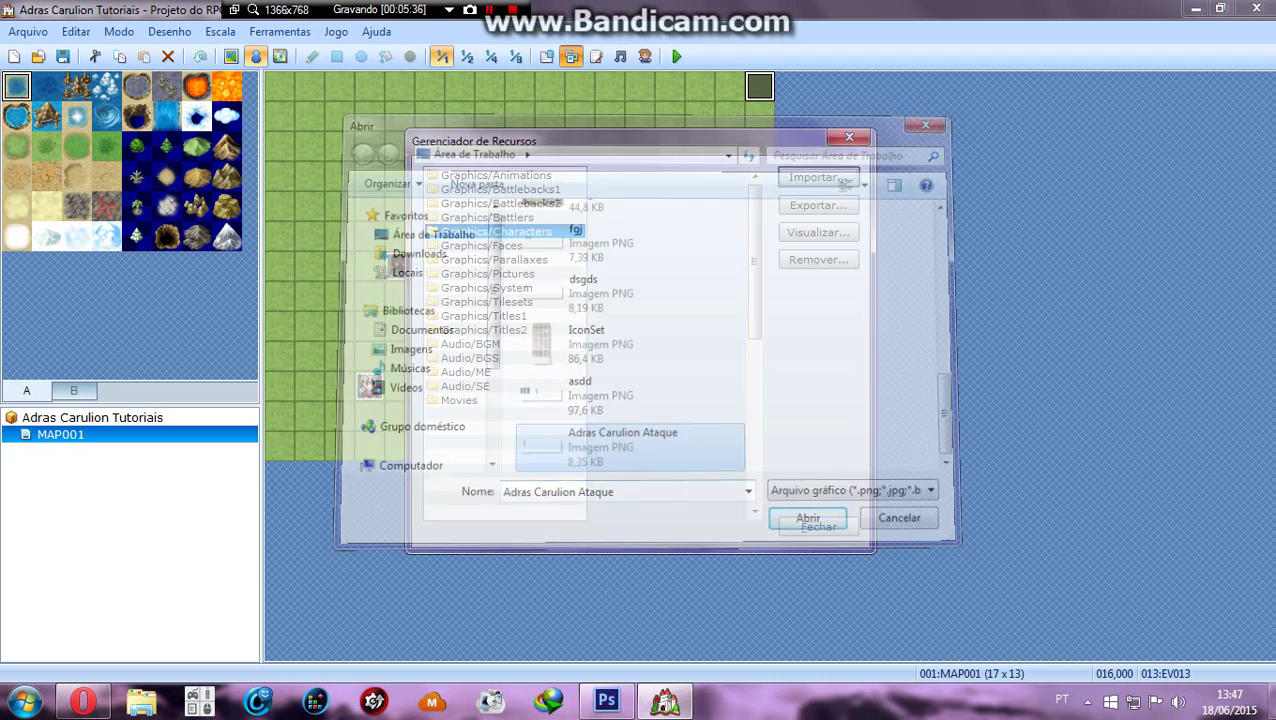
pyautogui.click(678, 175)
pyautogui.click(818, 233)
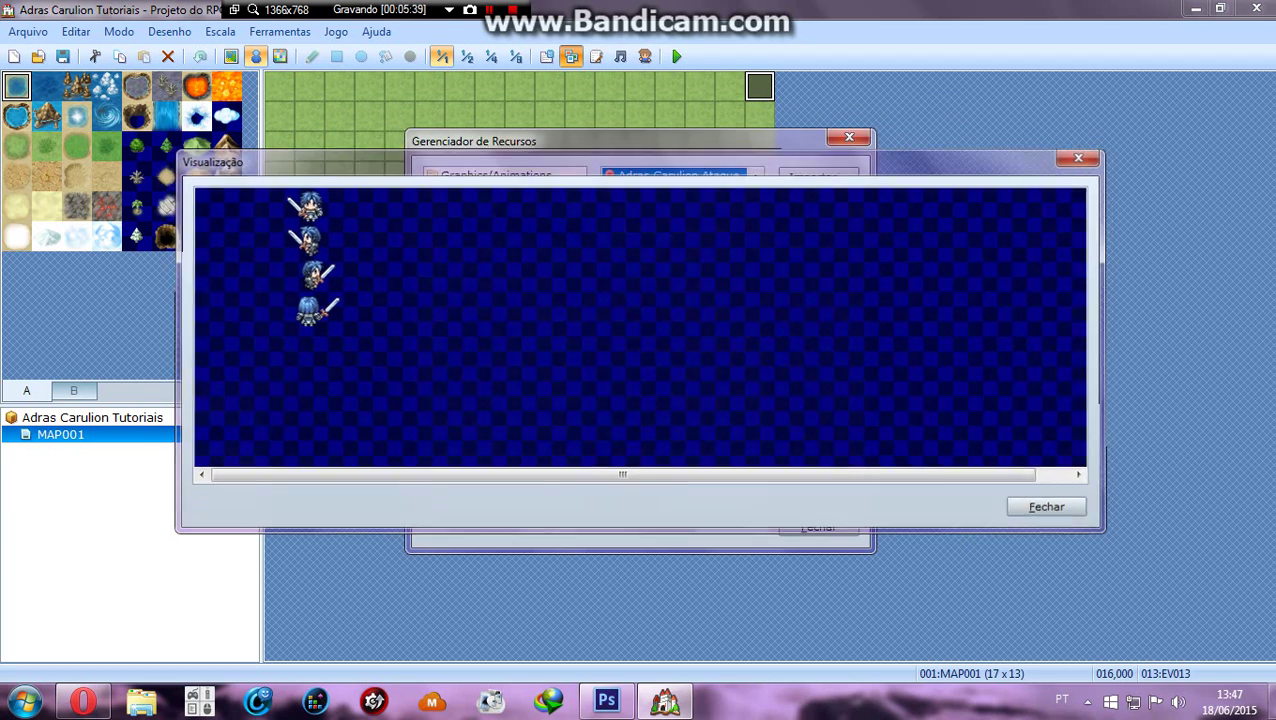
pyautogui.click(1083, 155)
pyautogui.click(849, 136)
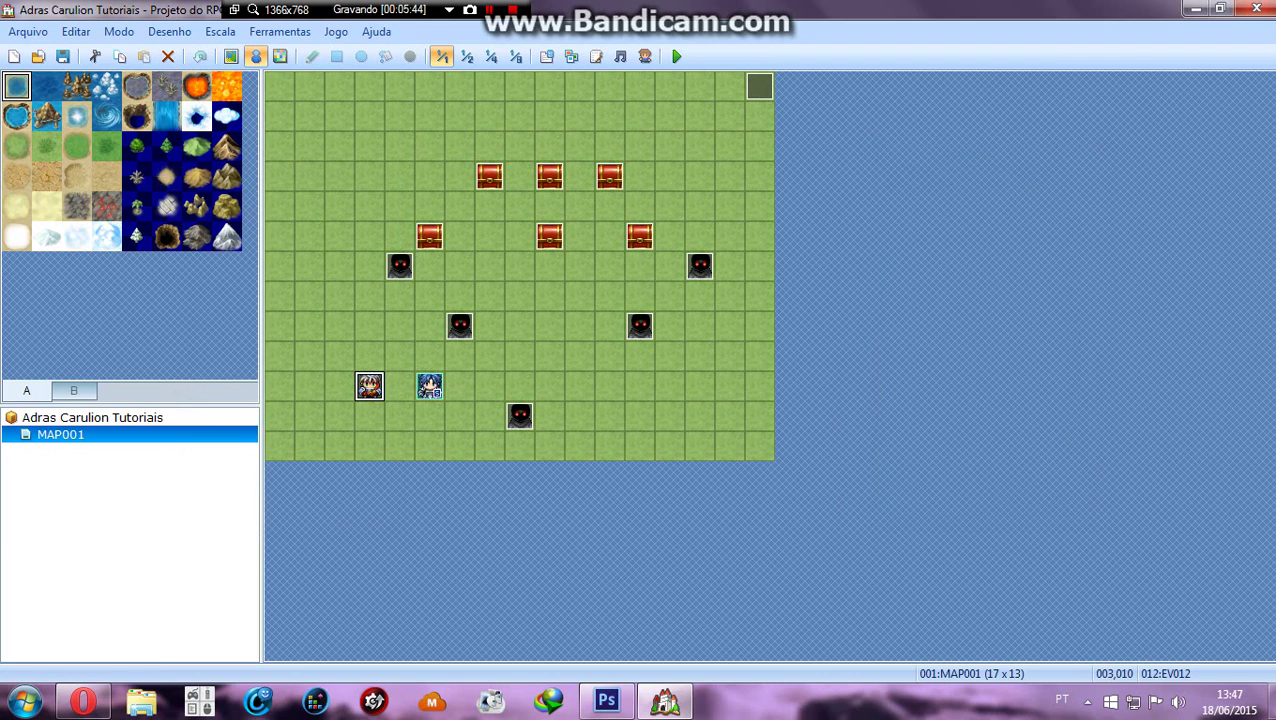
# - Replace the event on map tile 003,010 with a new event that starts as Processo Paralelo
pyautogui.press('Delete')
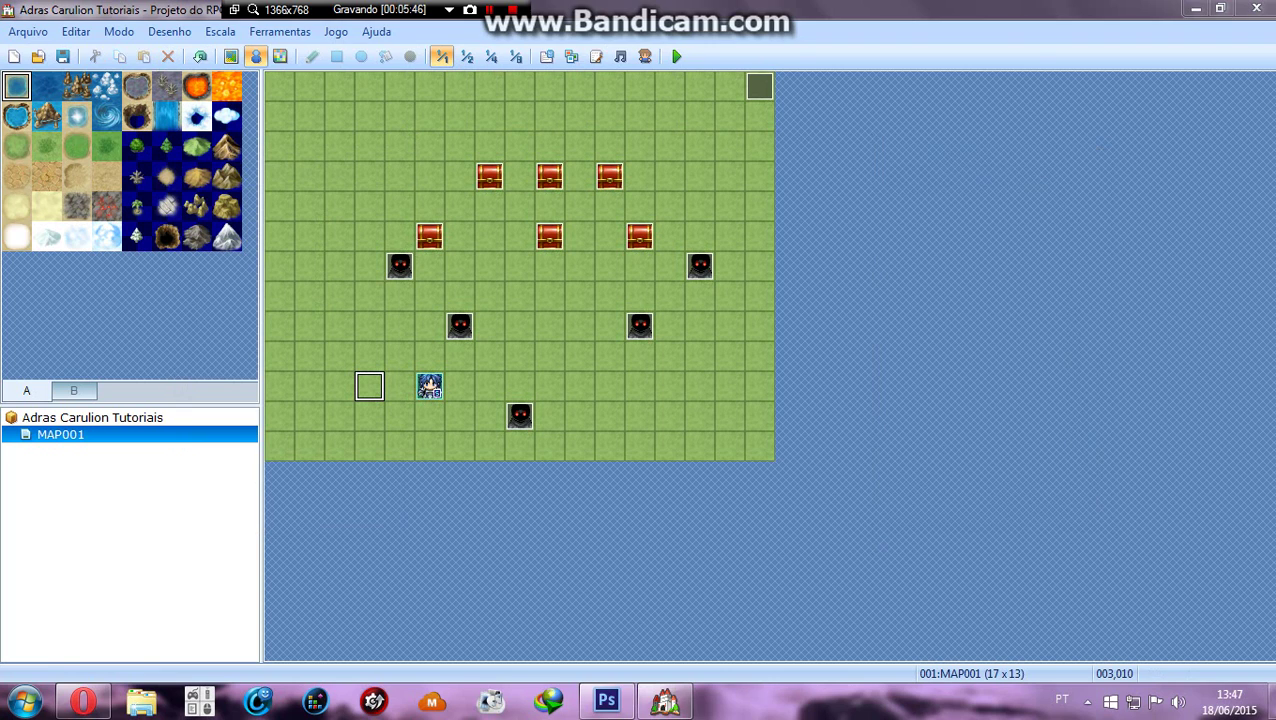
pyautogui.doubleClick(369, 386)
pyautogui.click(543, 595)
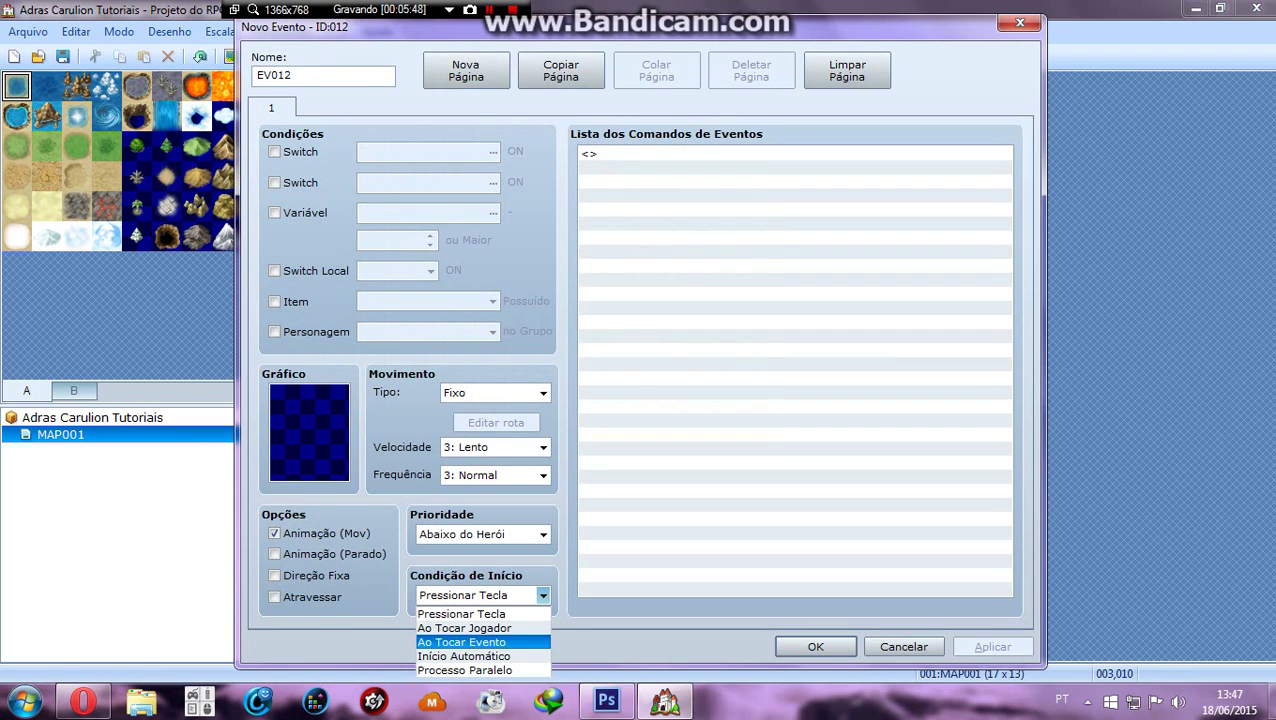
pyautogui.click(465, 670)
# - Add a Condição command to the event that checks for Tecla X, with Adicionar Excessão turned off
pyautogui.rightClick(722, 262)
pyautogui.click(760, 273)
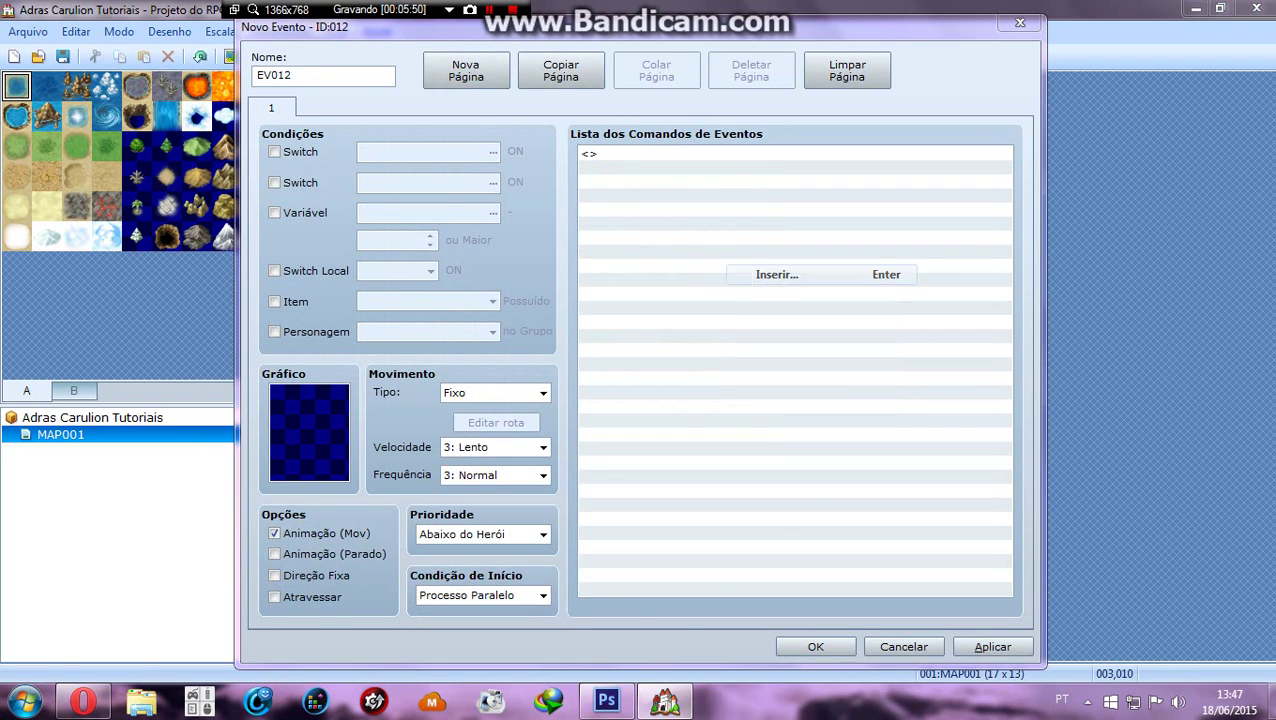
pyautogui.click(698, 436)
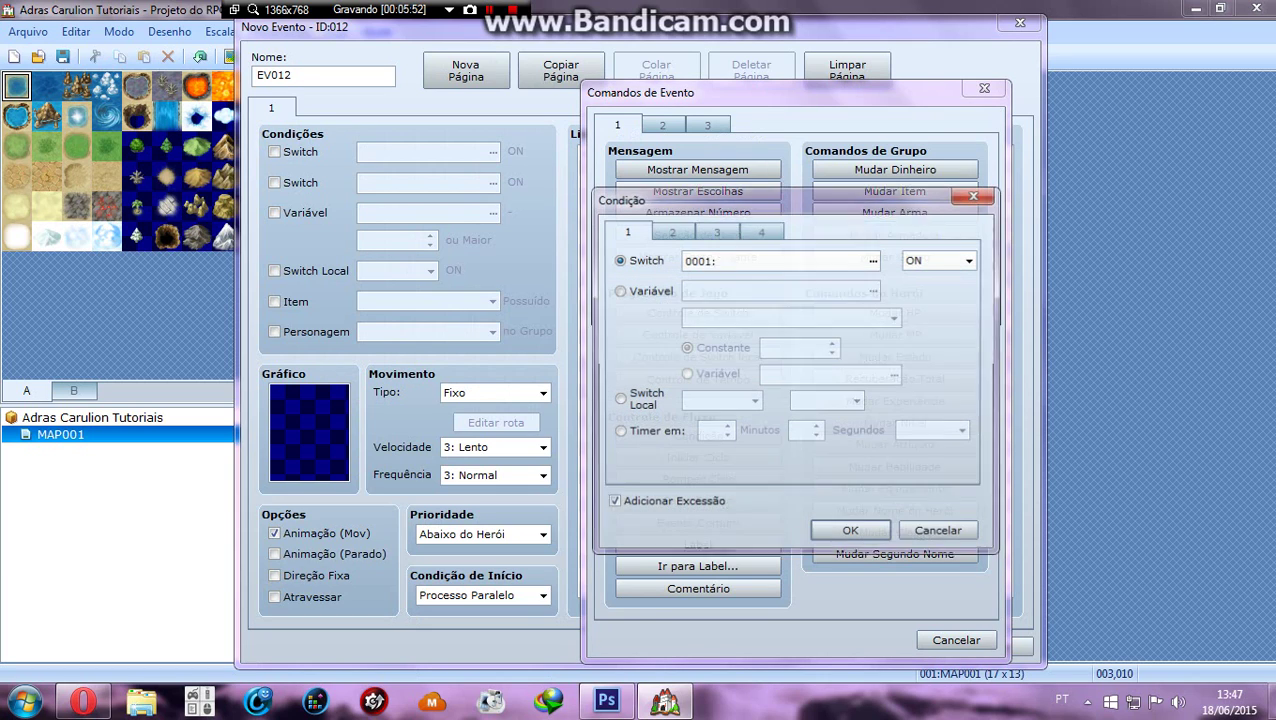
pyautogui.click(761, 231)
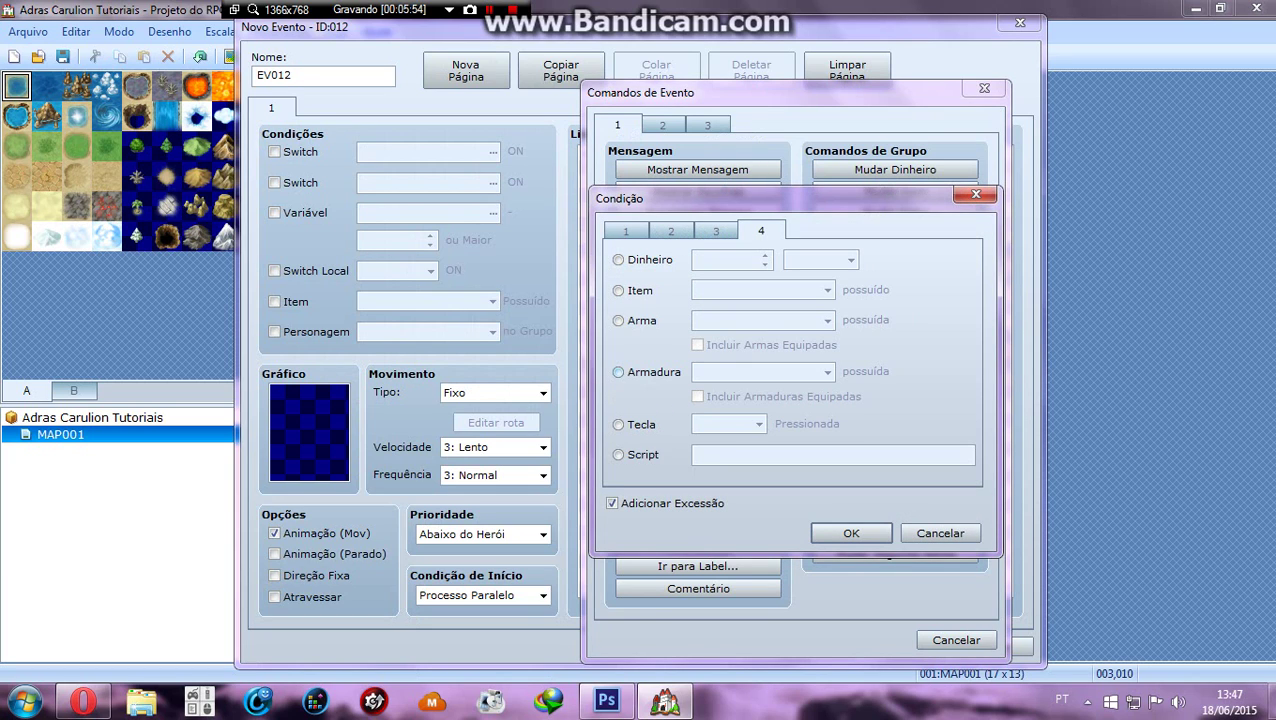
pyautogui.click(618, 424)
pyautogui.click(728, 424)
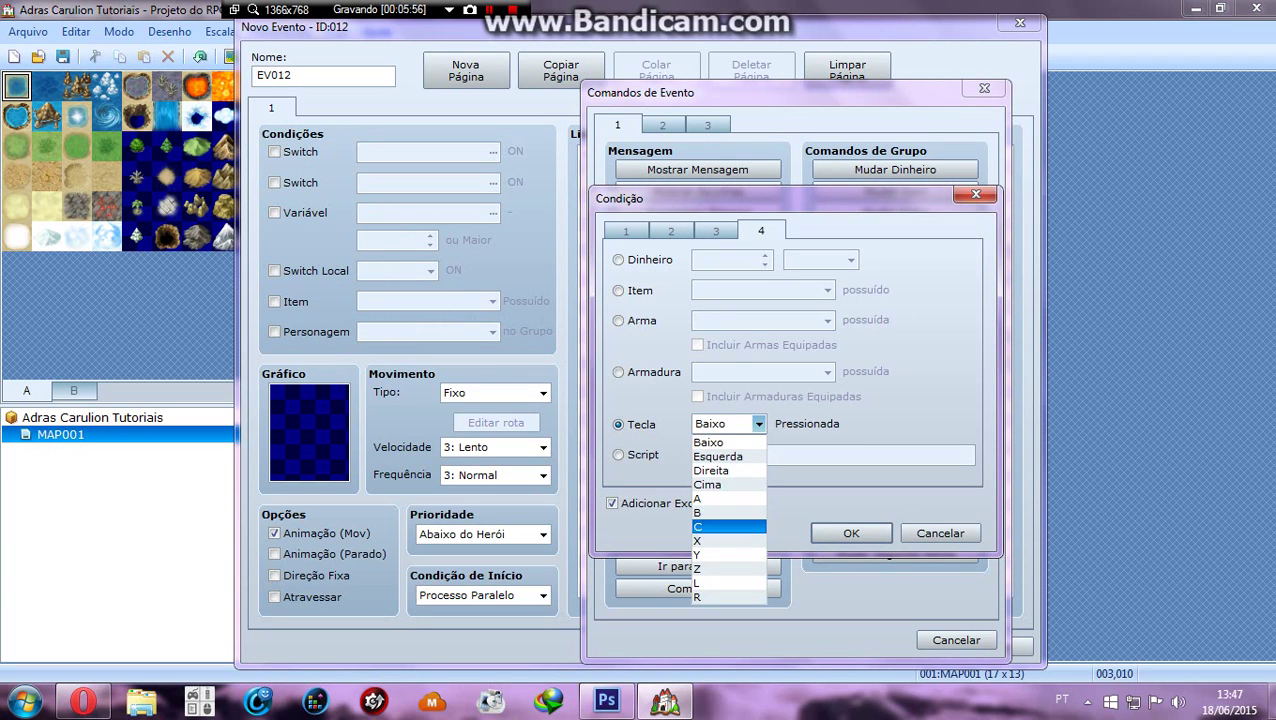
pyautogui.click(728, 540)
pyautogui.click(611, 503)
pyautogui.click(851, 533)
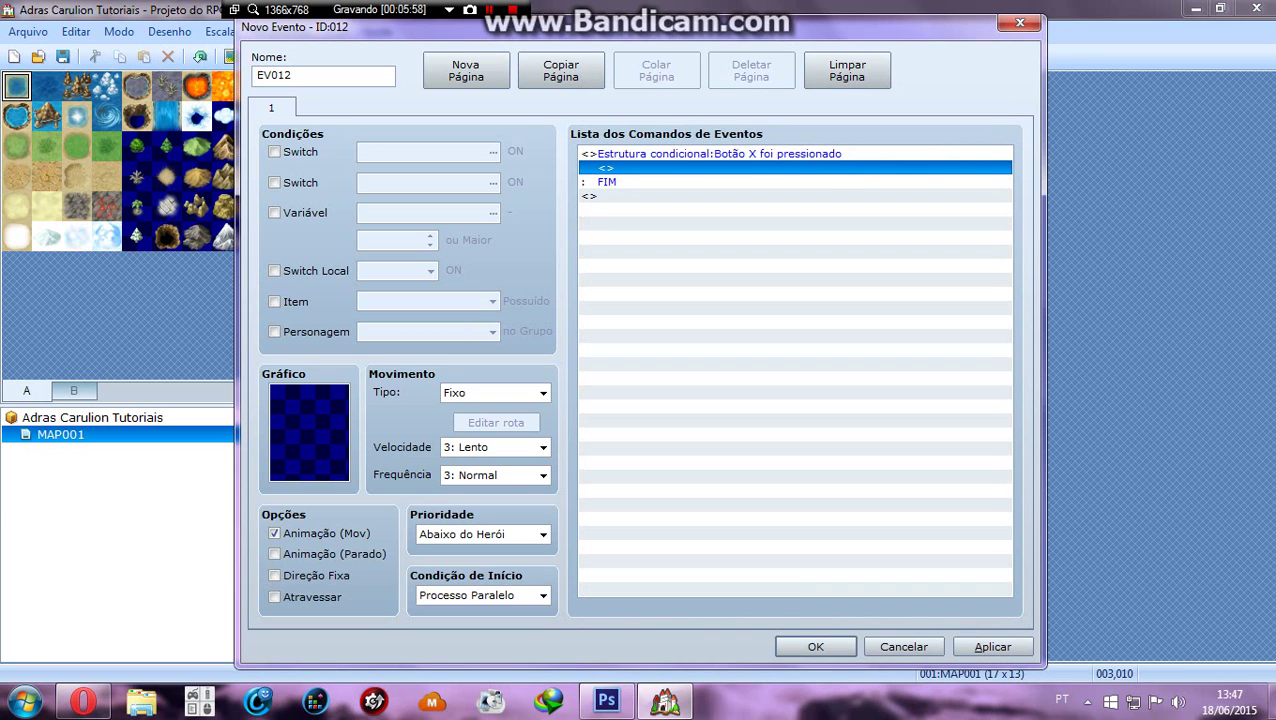
# - Inside the condition, start a Mover Evento route for Jogador that changes the graphic to Adras Carulion Ataque and sets Direção Fixa ON
pyautogui.rightClick(695, 167)
pyautogui.click(758, 182)
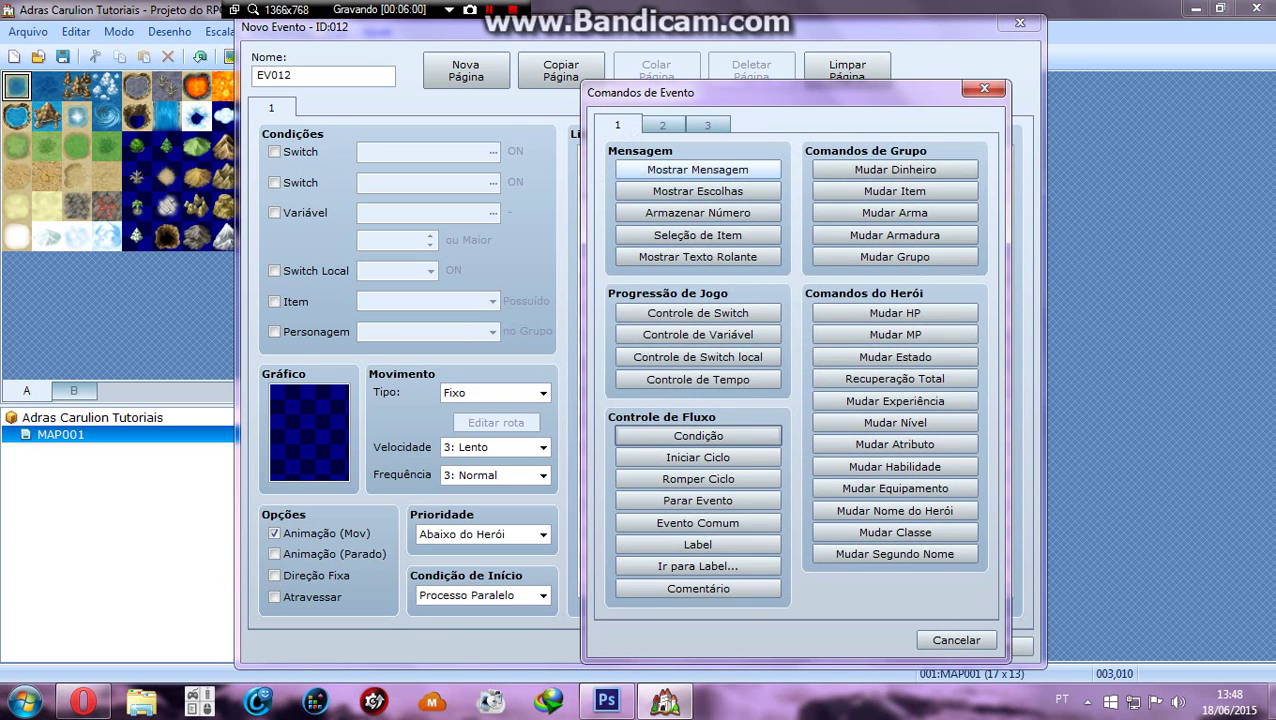
pyautogui.click(662, 124)
pyautogui.click(698, 256)
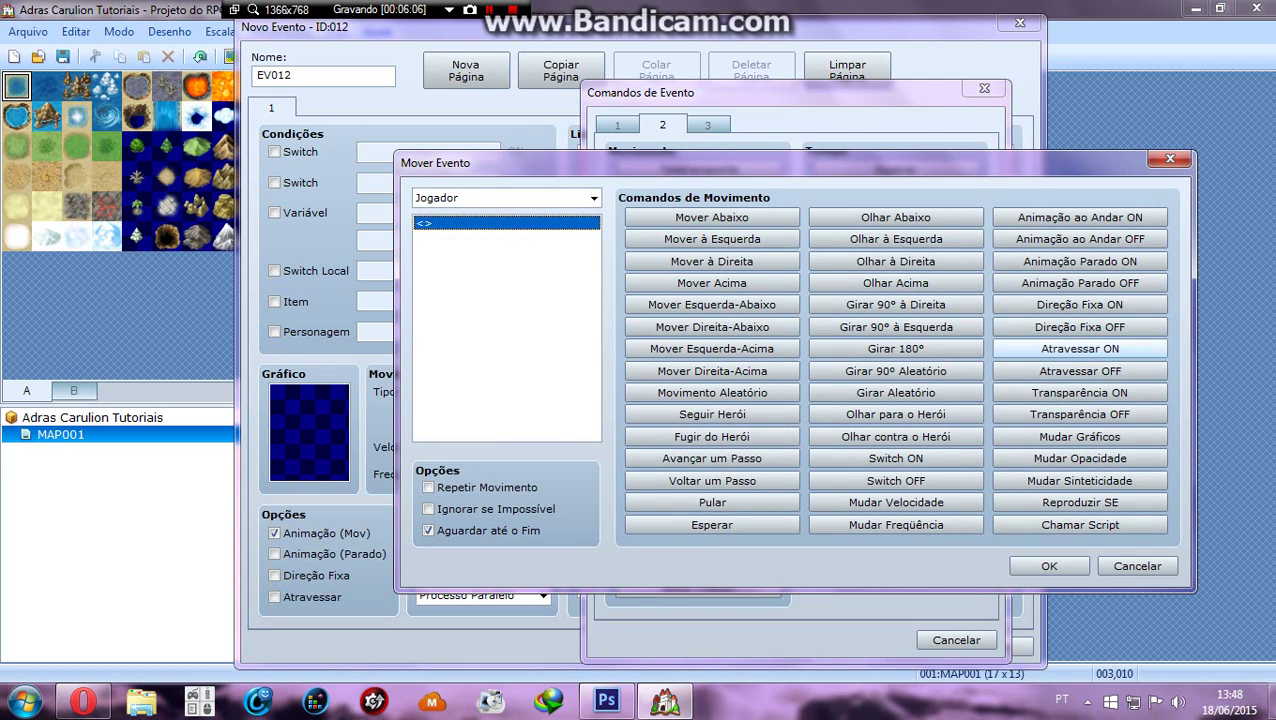
pyautogui.click(1079, 436)
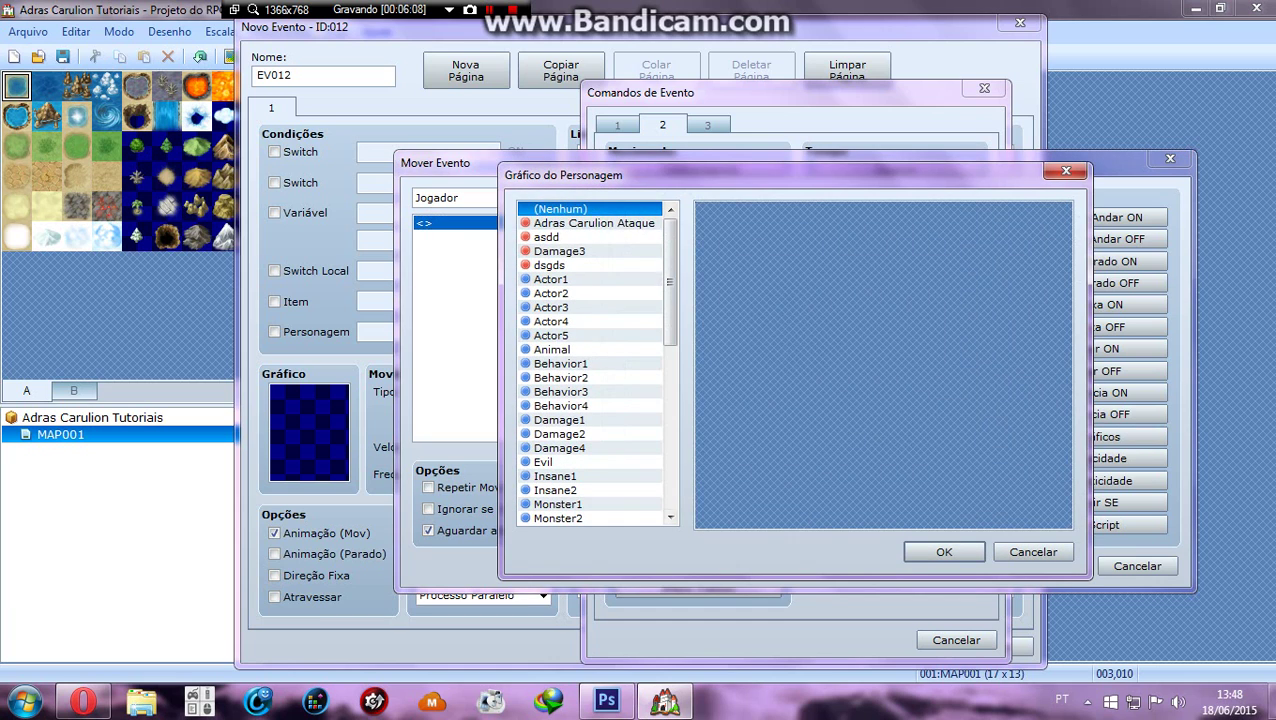
pyautogui.click(594, 223)
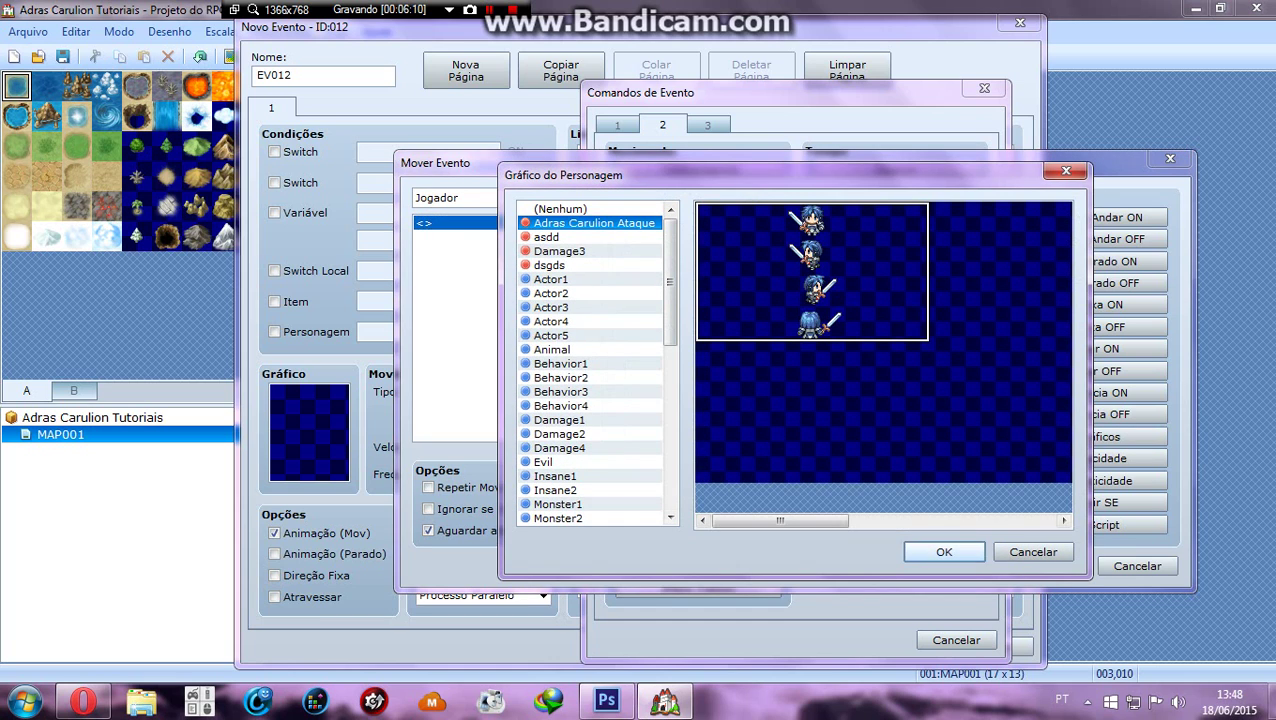
pyautogui.click(944, 552)
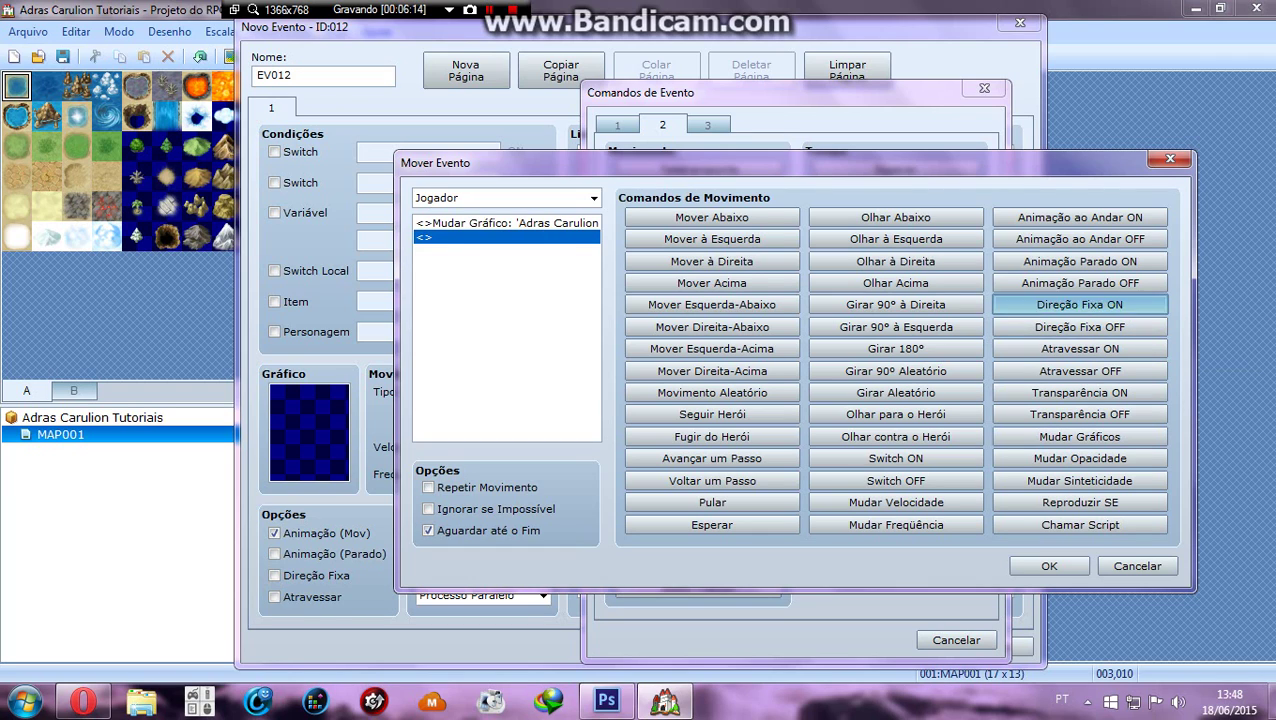
pyautogui.click(1079, 304)
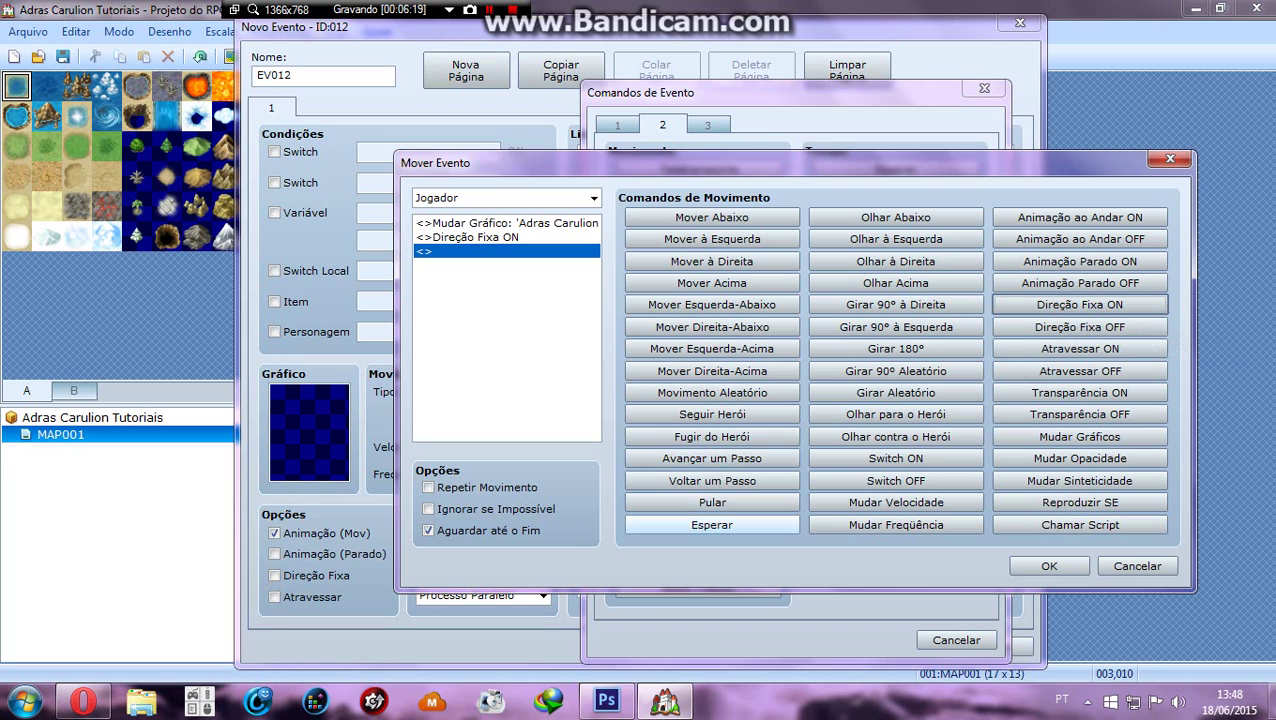
# - Extend the movement route with a 10-frame Esperar followed by Direção Fixa OFF
pyautogui.click(712, 524)
pyautogui.write('10')
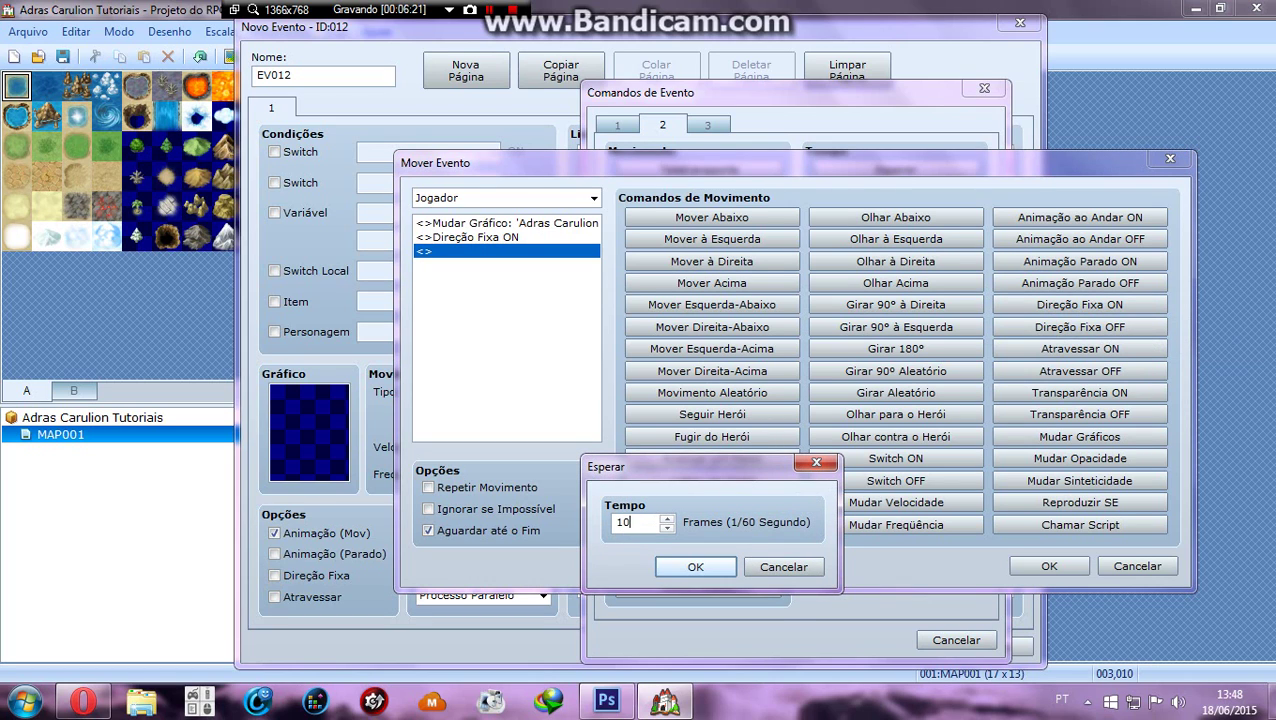
pyautogui.click(695, 567)
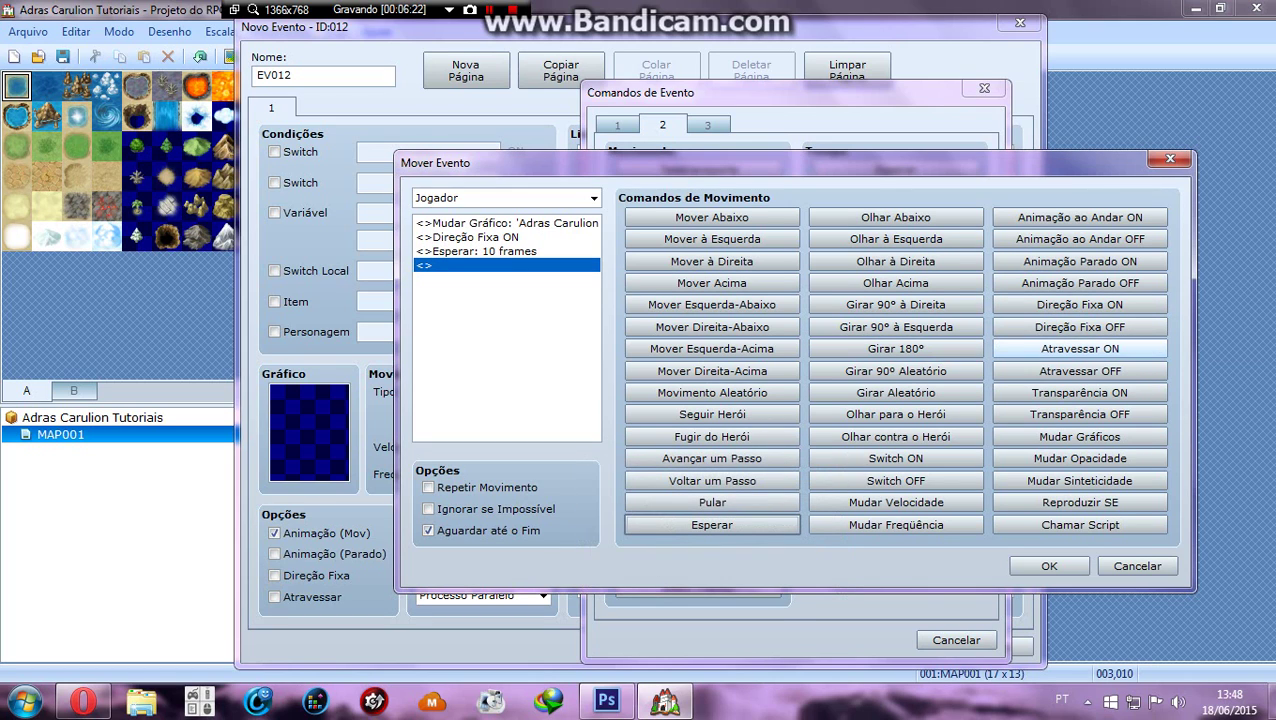
pyautogui.click(1080, 327)
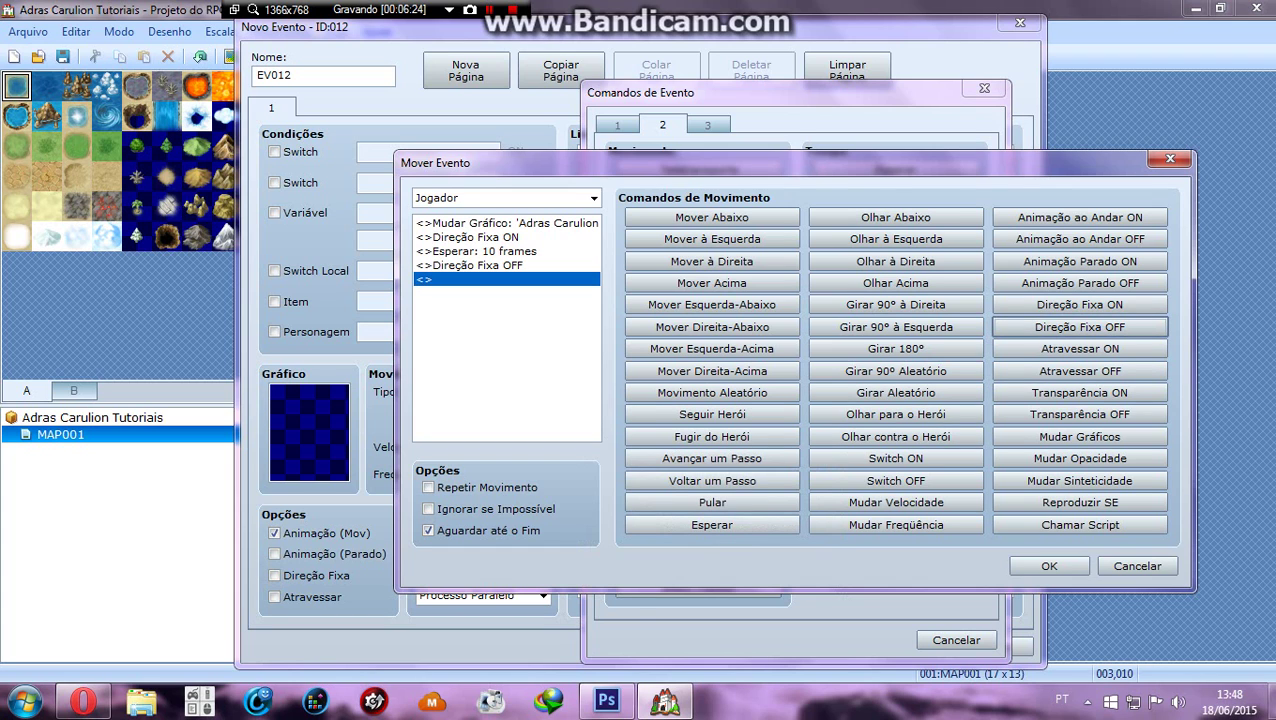
# - Finish the movement route by changing the graphic back to asdd, and accept the route and the new event
pyautogui.click(1080, 437)
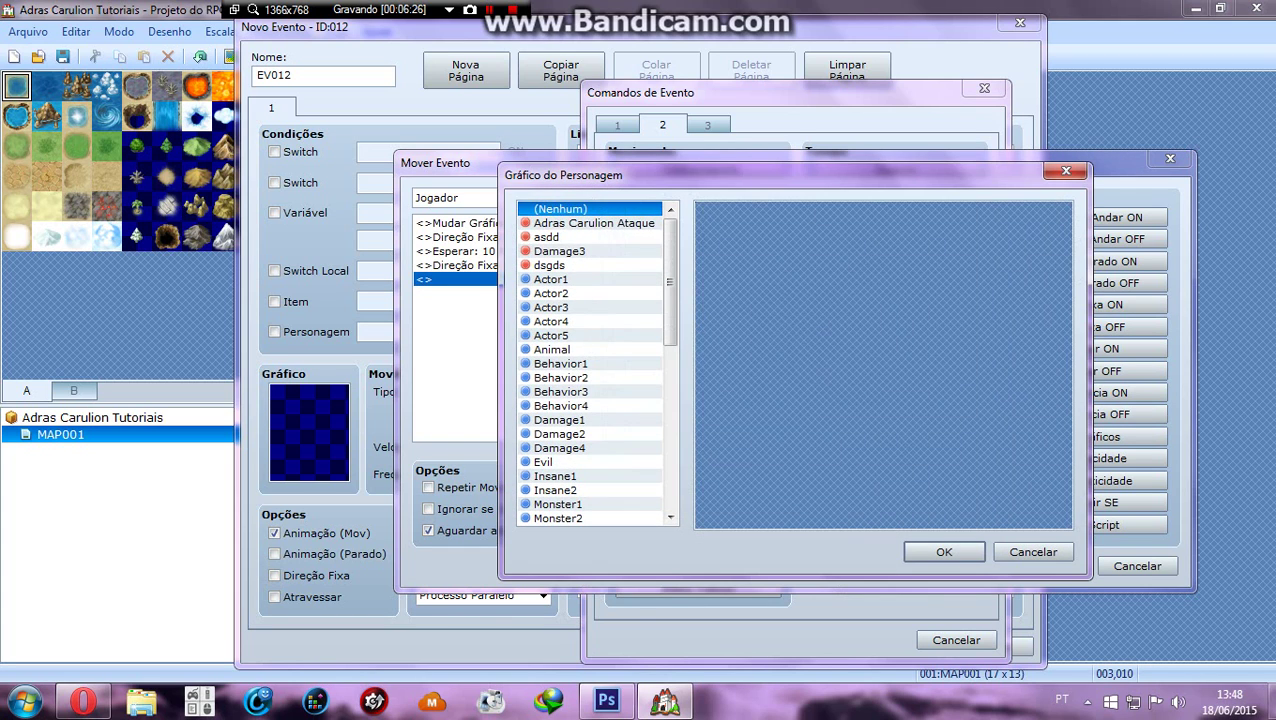
pyautogui.click(580, 237)
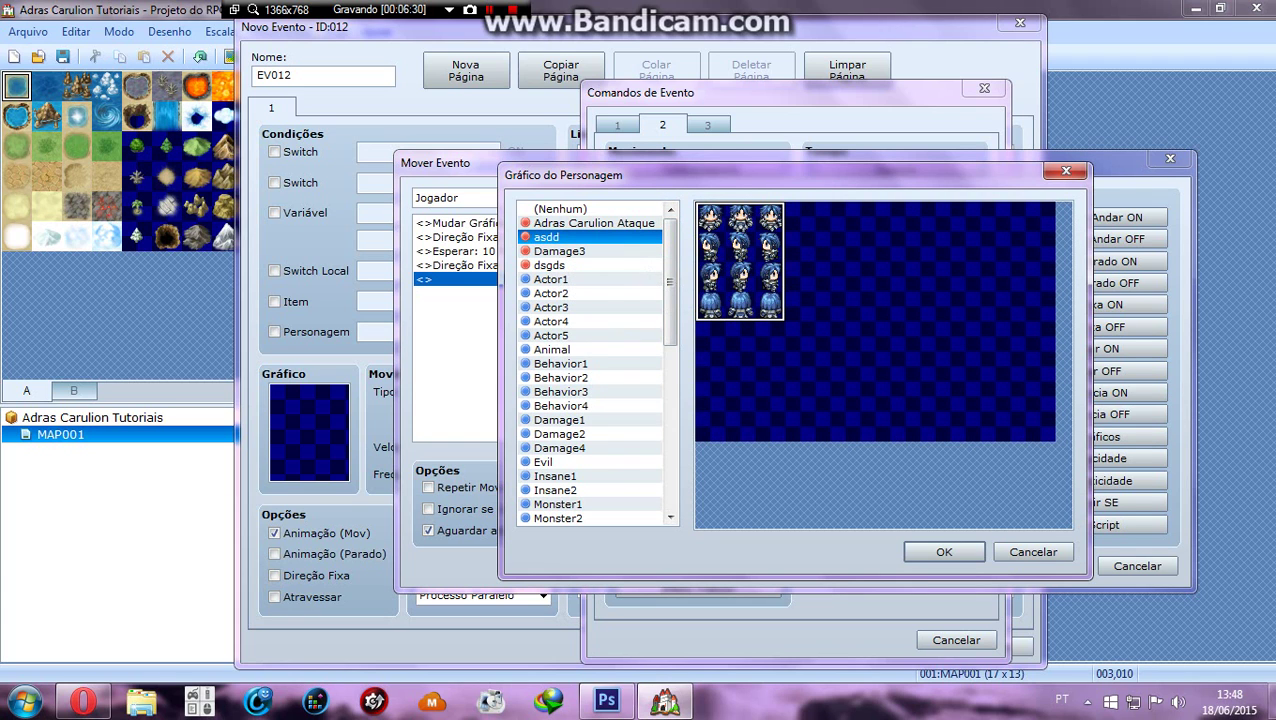
pyautogui.click(944, 552)
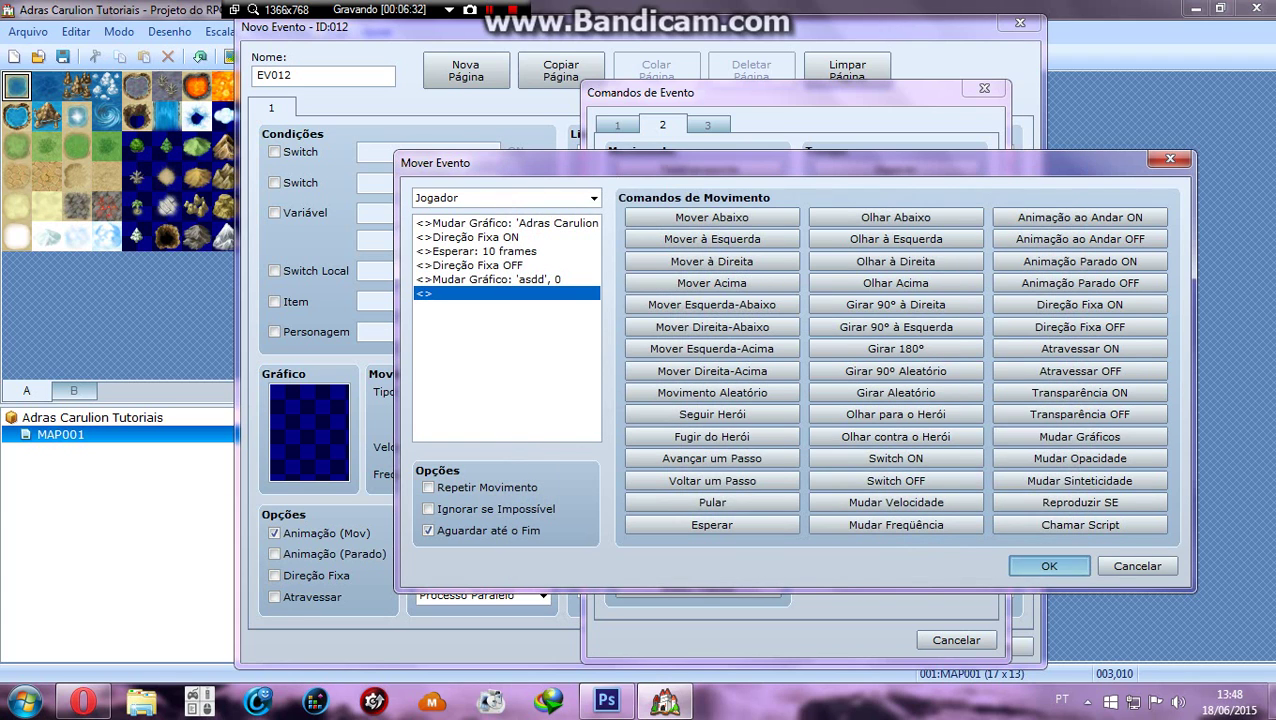
pyautogui.press('Return')
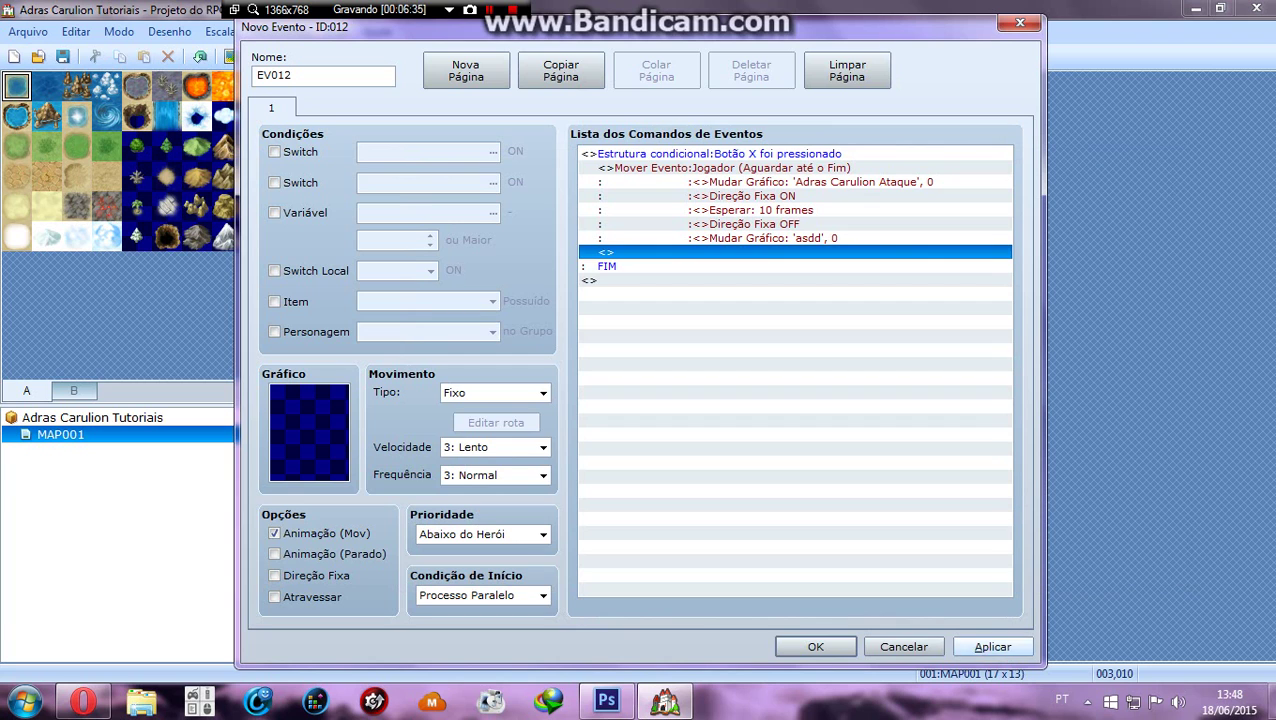
pyautogui.click(815, 646)
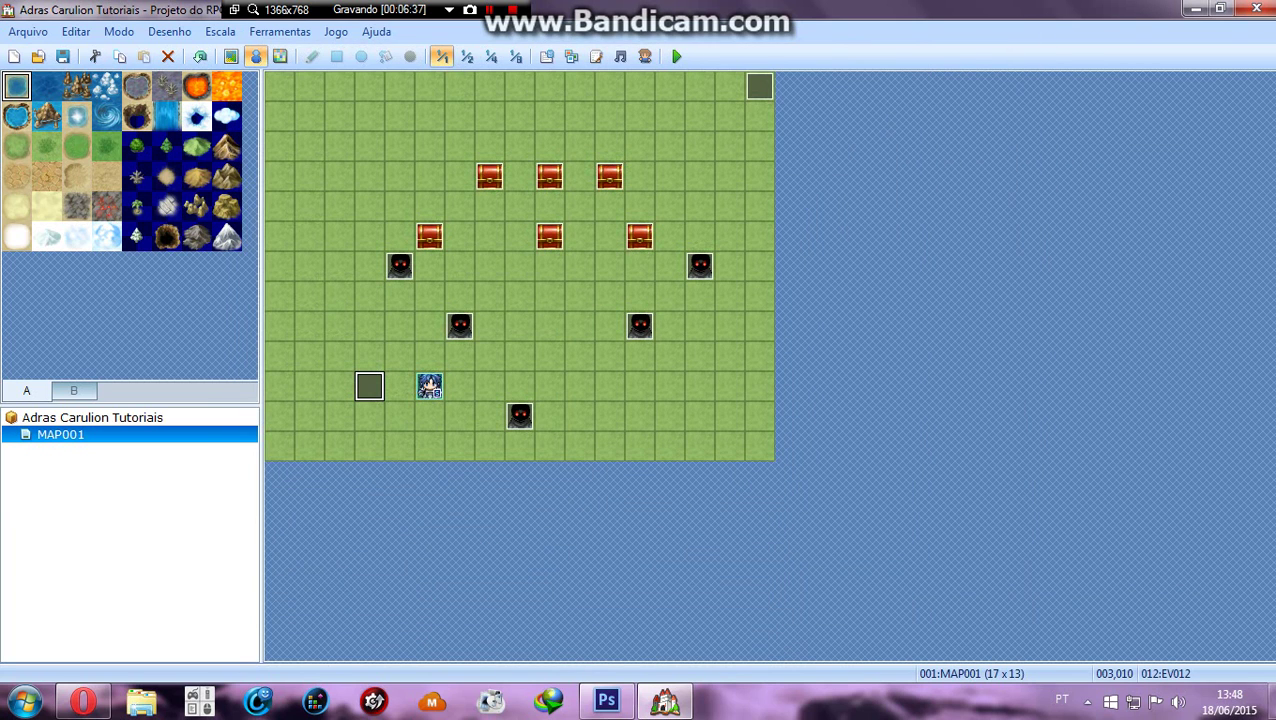
# - Launch a playtest, saving the project changes, and start a new game
pyautogui.click(676, 56)
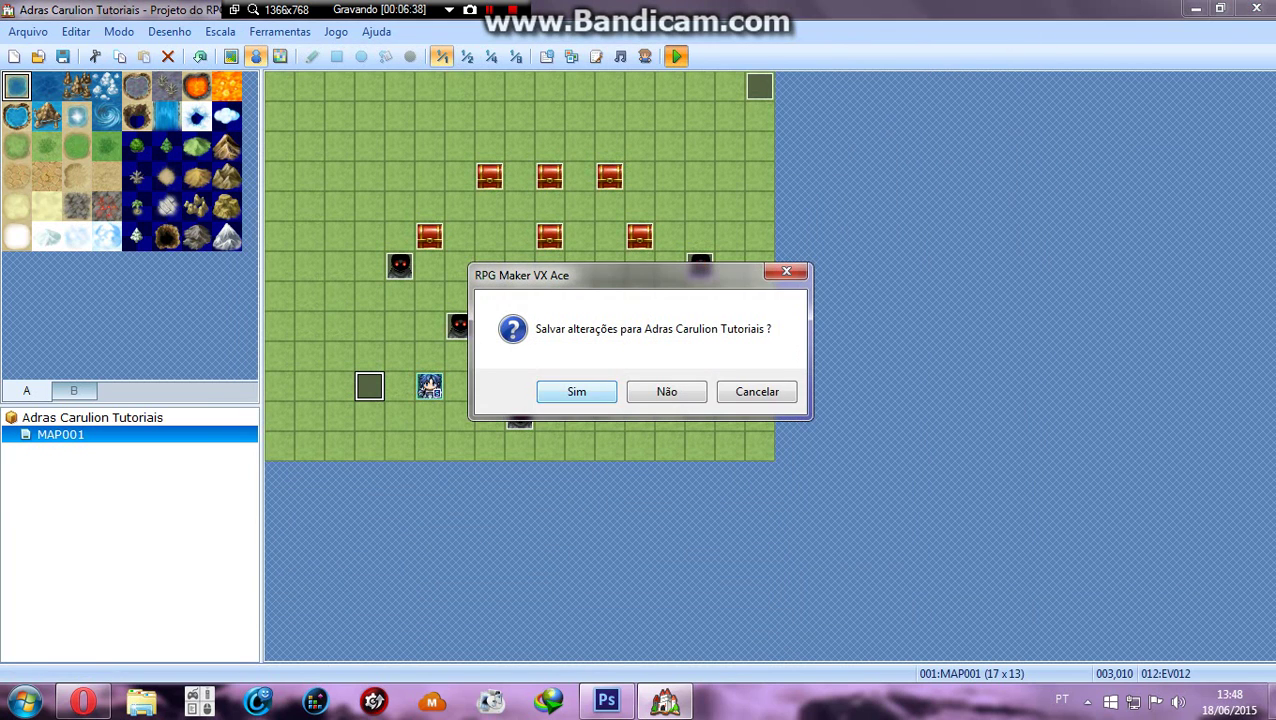
pyautogui.press('Return')
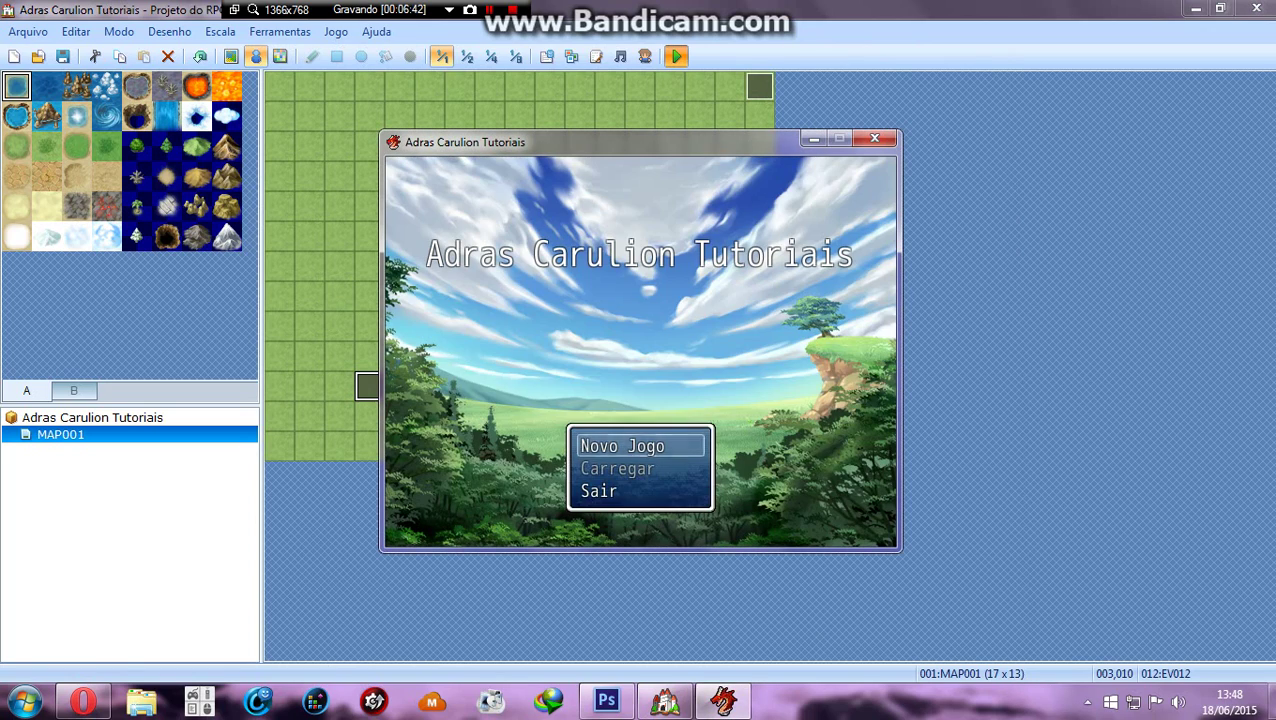
pyautogui.press('Return')
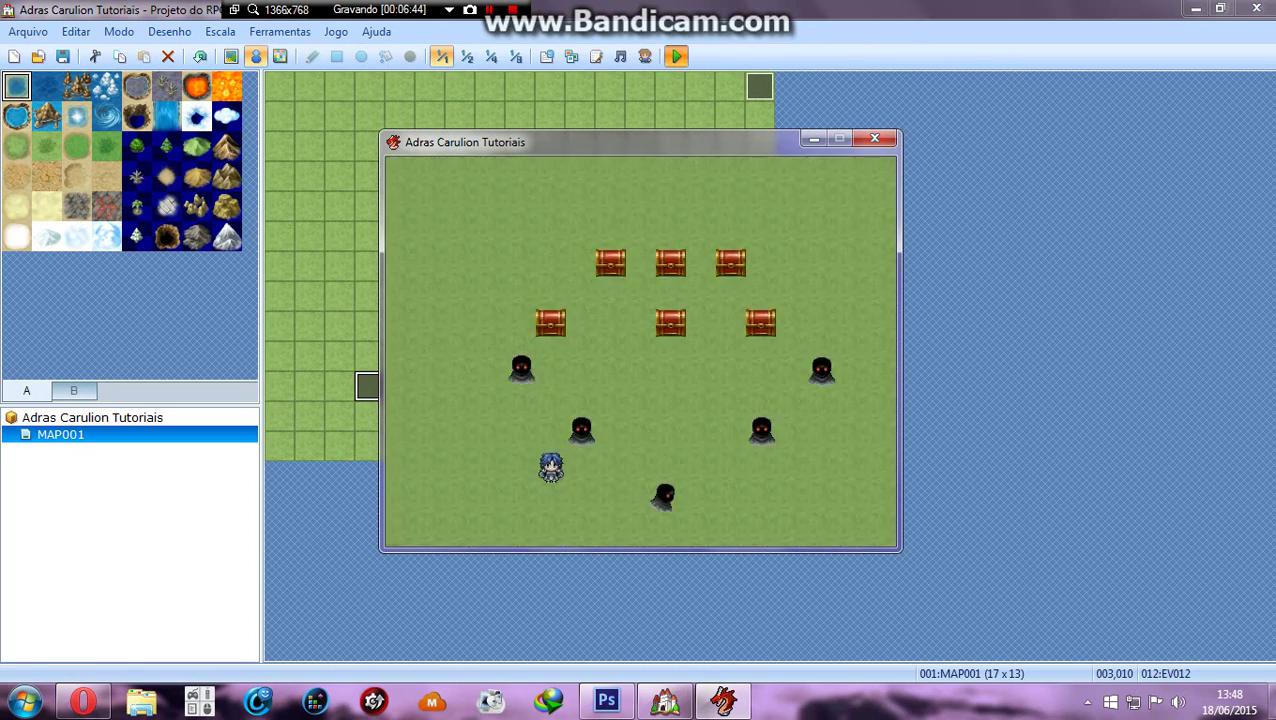
# - Walk the hero around the open grass, testing the sword attack while facing different directions
pyautogui.press('Left')
pyautogui.press('Down')
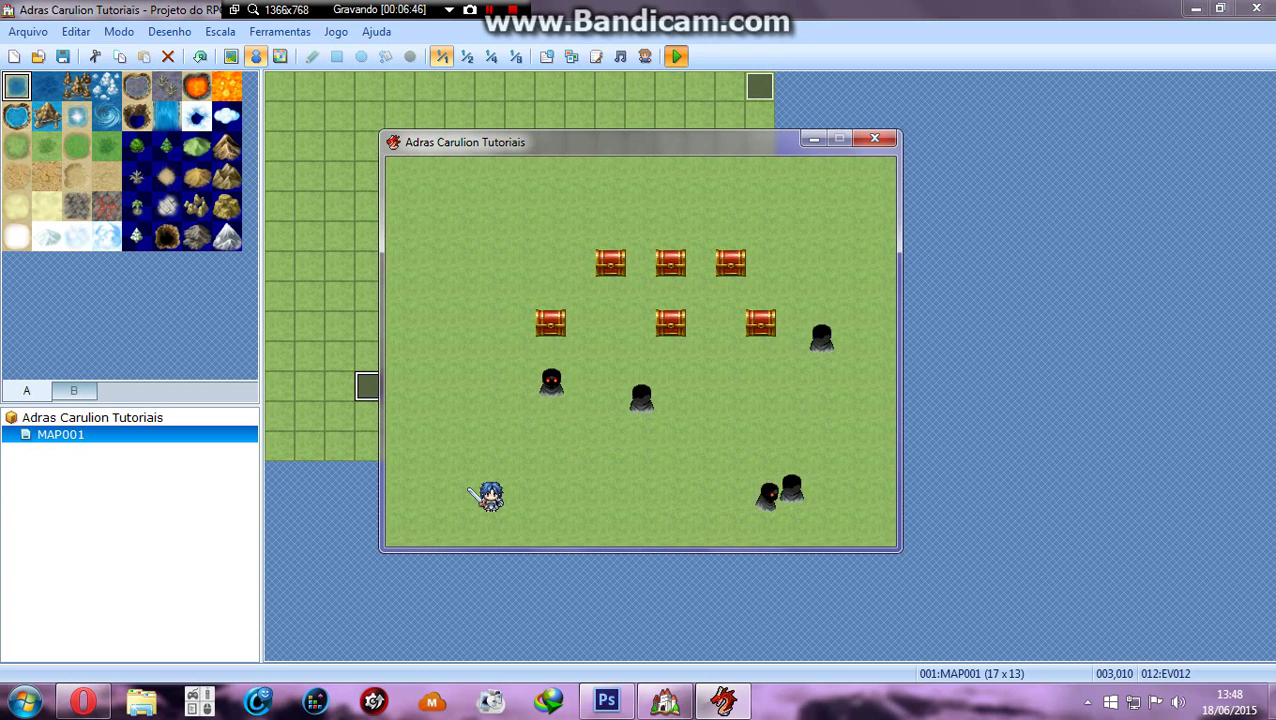
pyautogui.press('Up')
pyautogui.press('Return')
pyautogui.press('Up')
pyautogui.press('Up')
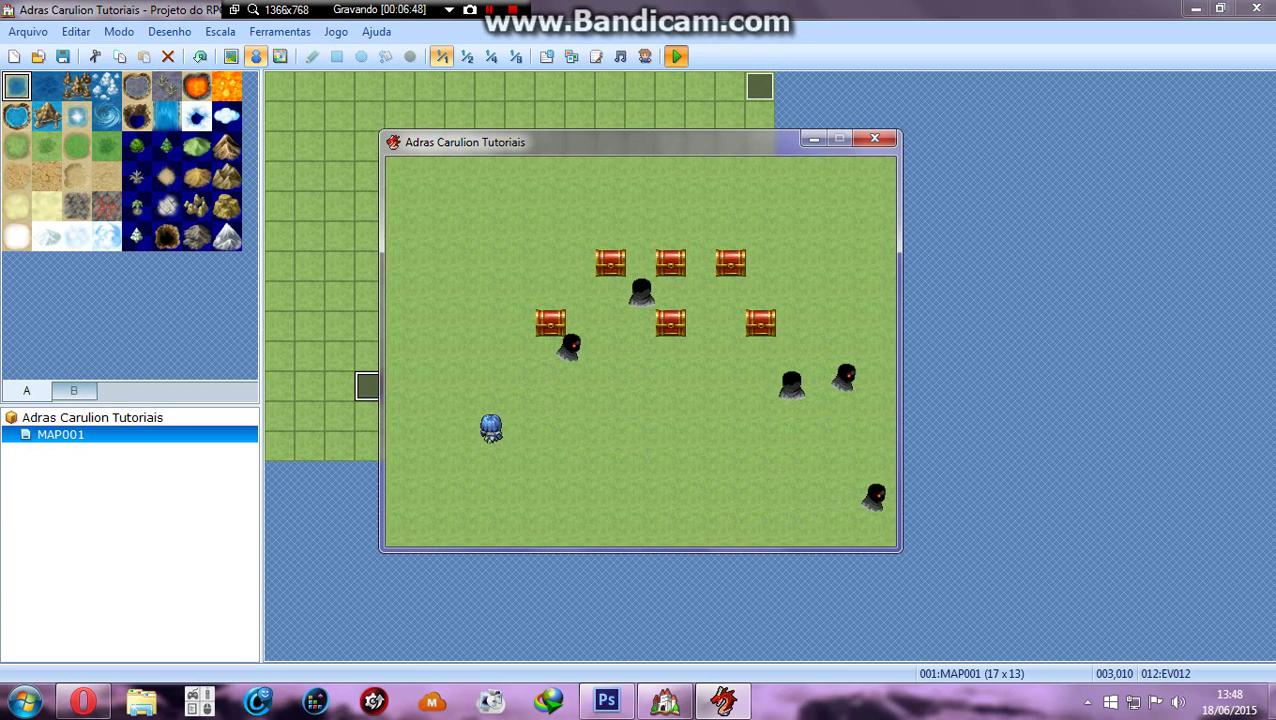
pyautogui.press('Right')
pyautogui.press('Left')
pyautogui.press('Left')
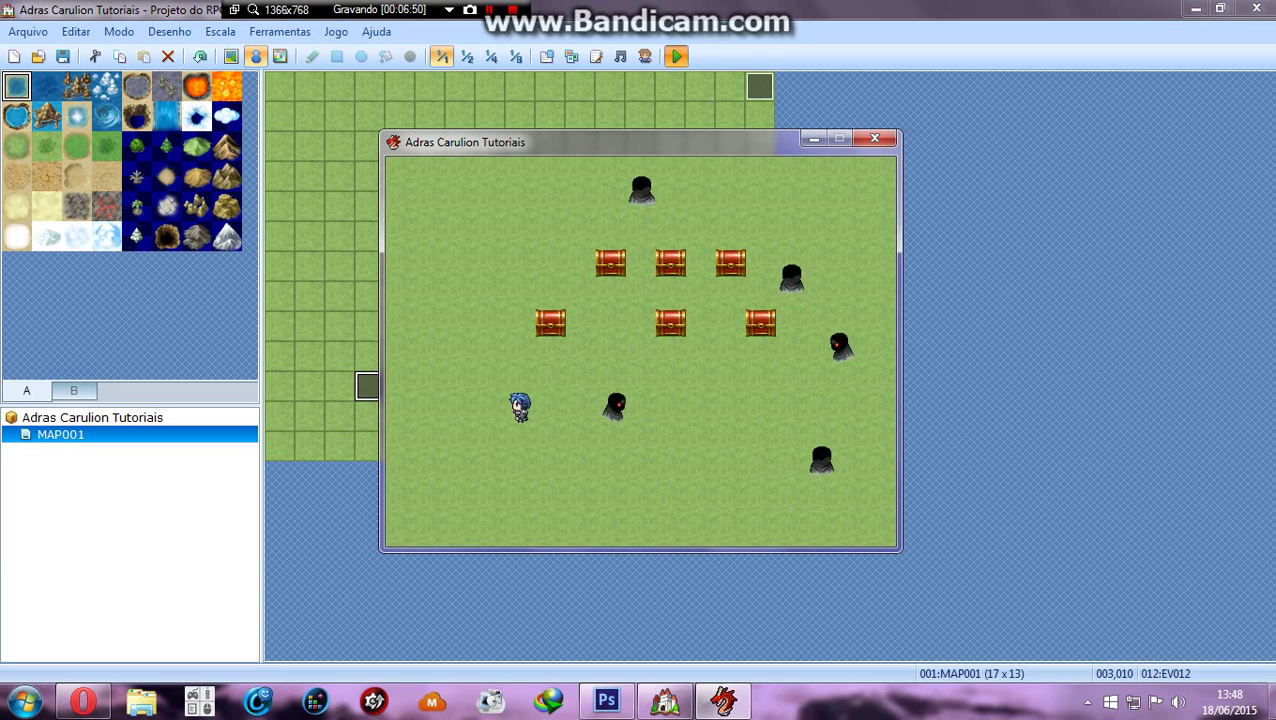
pyautogui.press('Down')
pyautogui.press('Up')
pyautogui.press('Up')
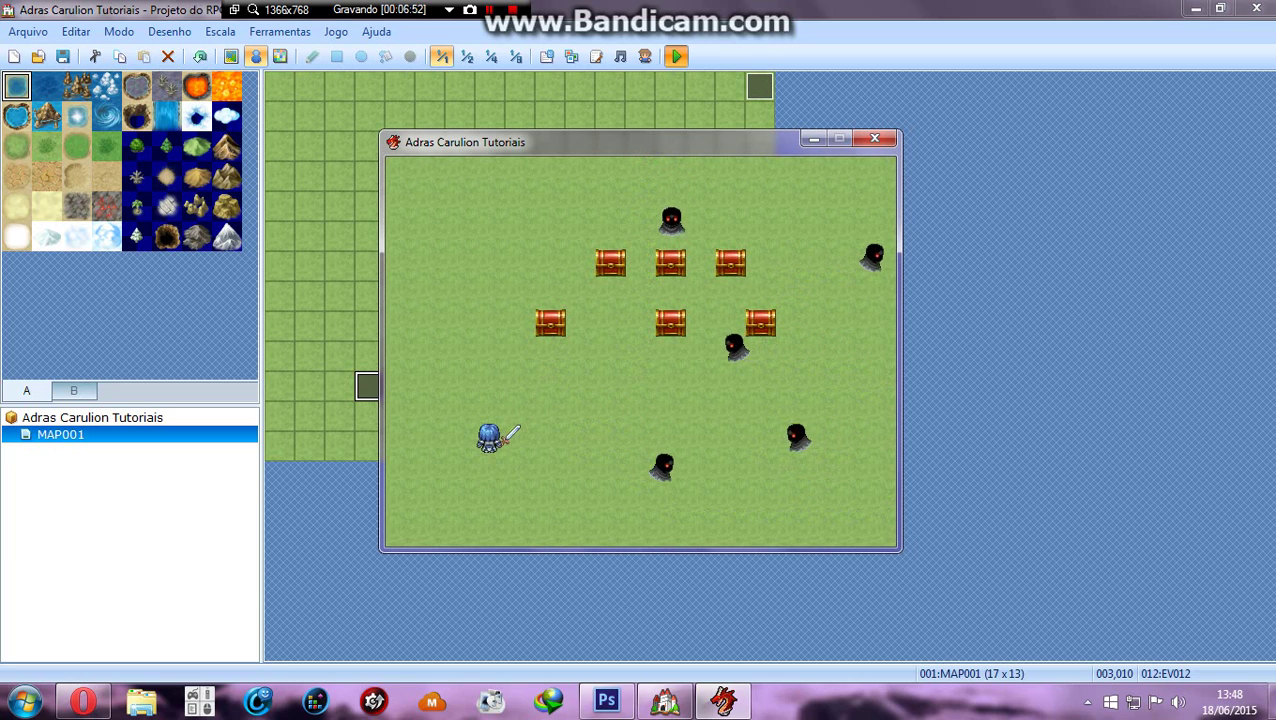
pyautogui.press('Right')
pyautogui.press('Right')
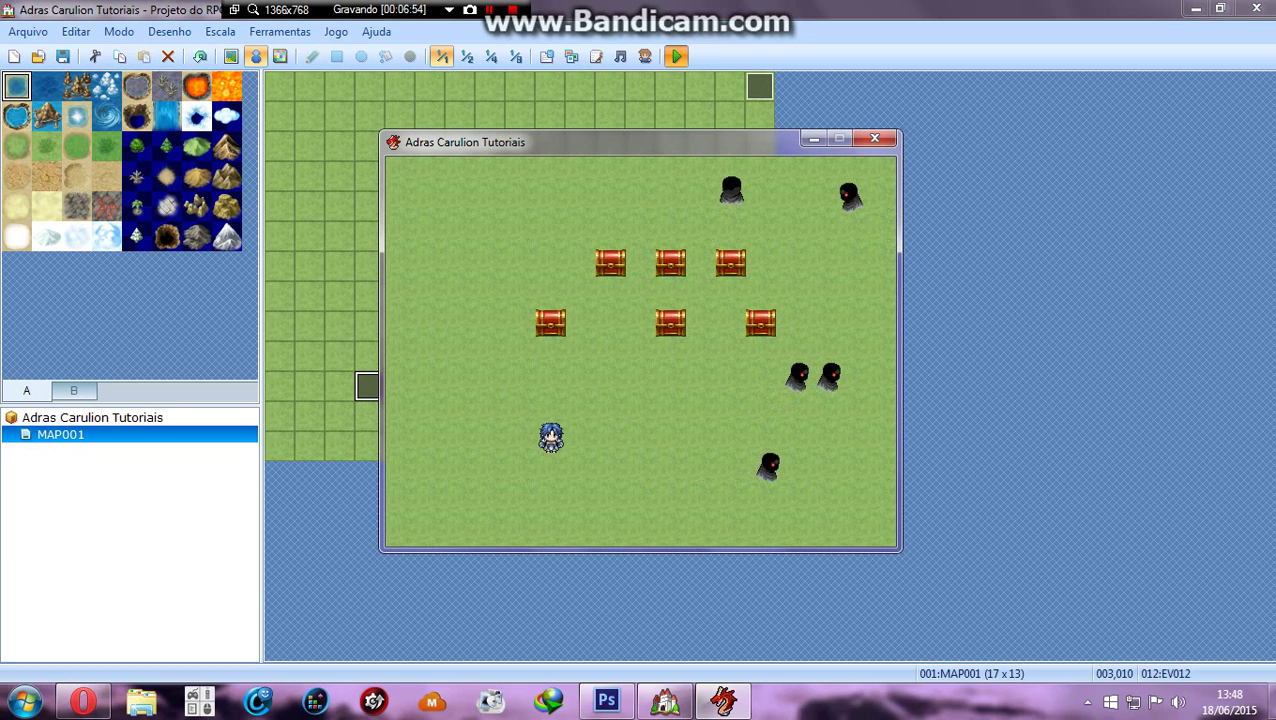
pyautogui.press('Down')
pyautogui.press('Down')
pyautogui.press('Right')
pyautogui.press('Up')
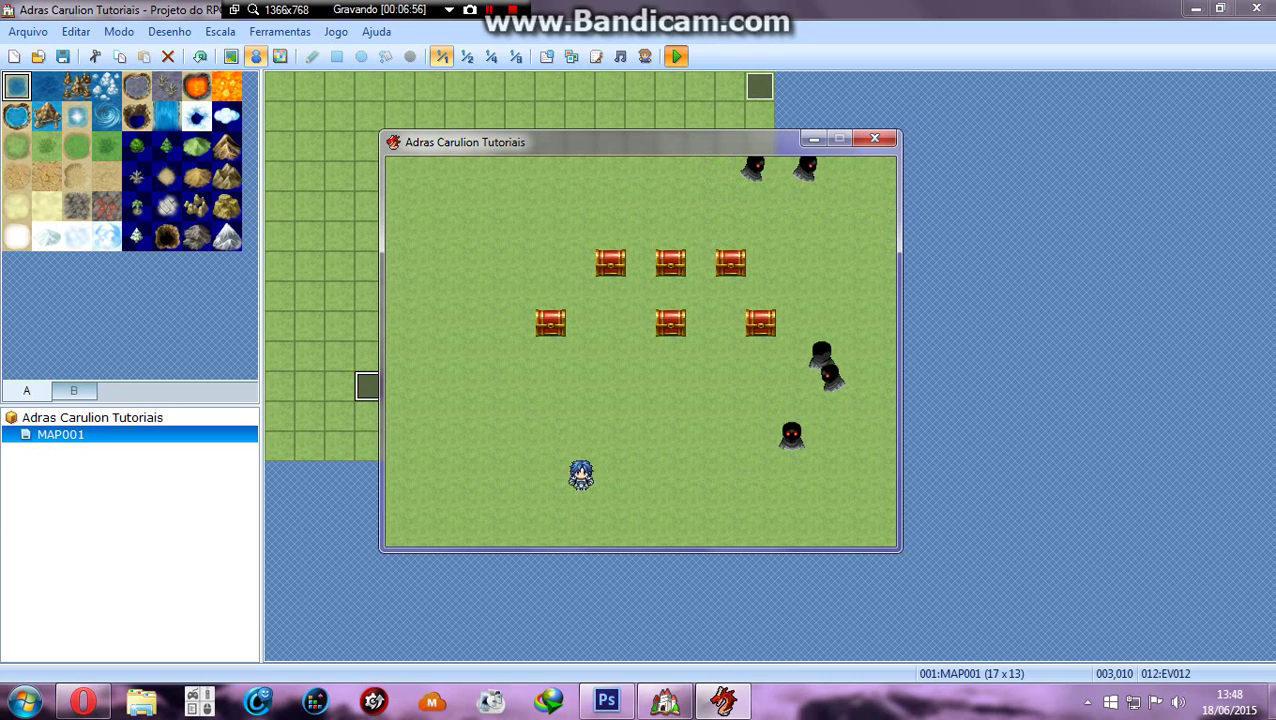
pyautogui.press('Down')
pyautogui.press('Right')
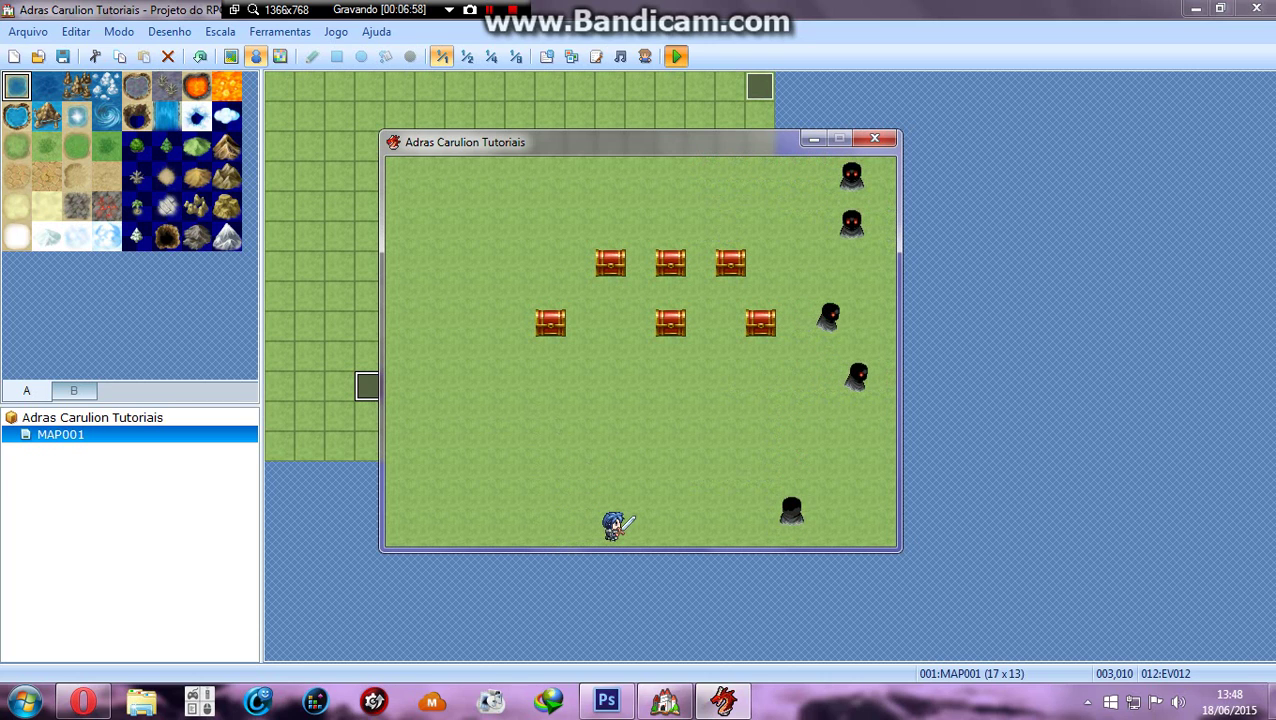
pyautogui.press('Right')
pyautogui.press('Up')
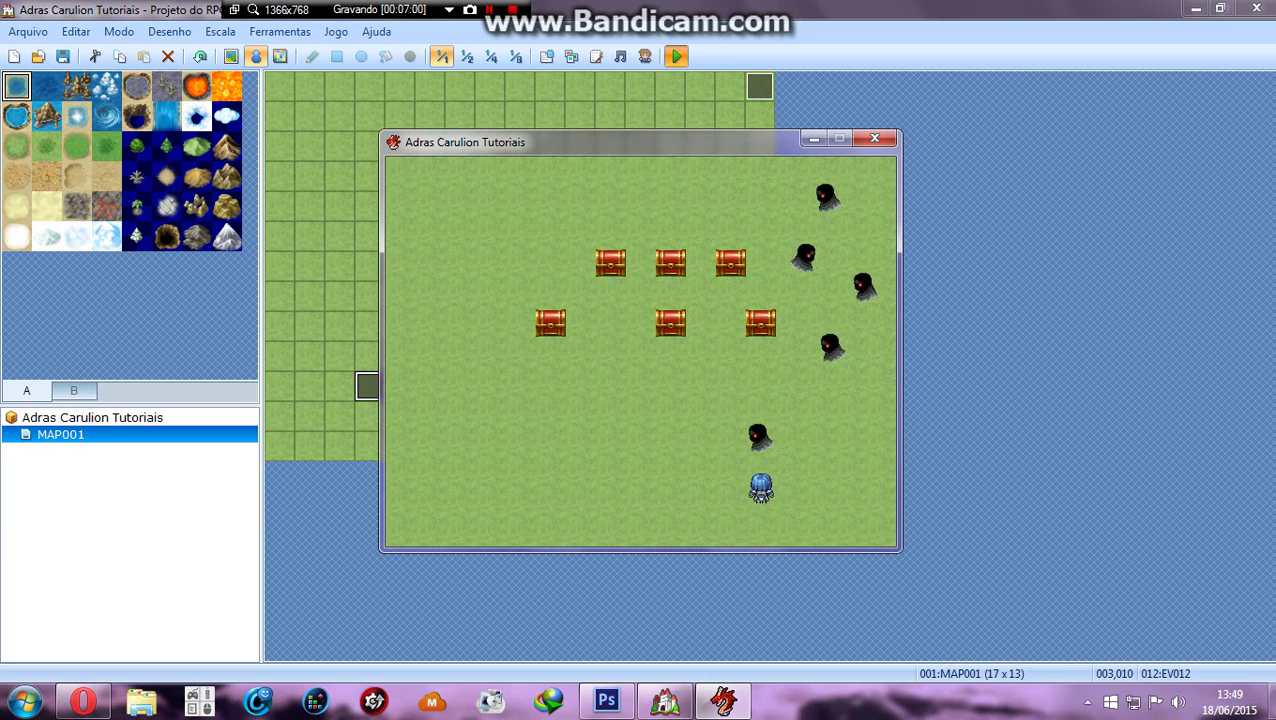
# - Approach the shadow enemies in the playtest and test the sword attack beside them
pyautogui.press('Left')
pyautogui.press('z')
pyautogui.press('z')
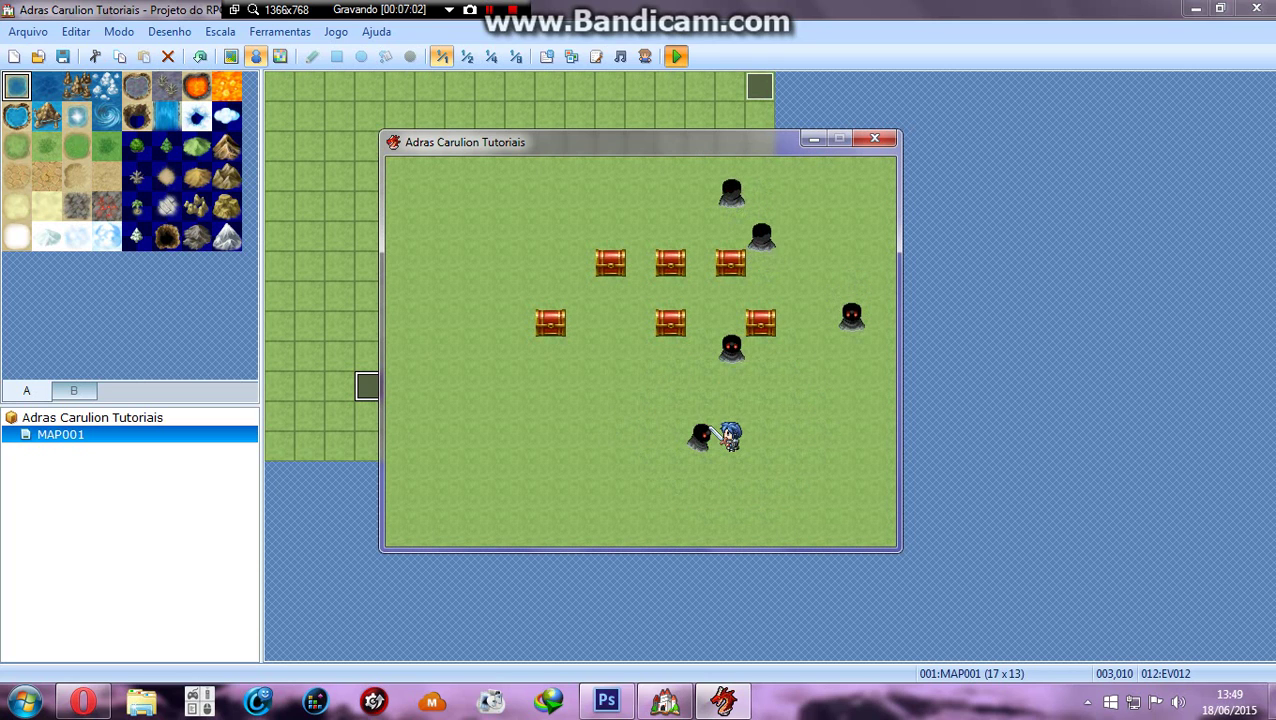
pyautogui.press('Left')
pyautogui.press('Down')
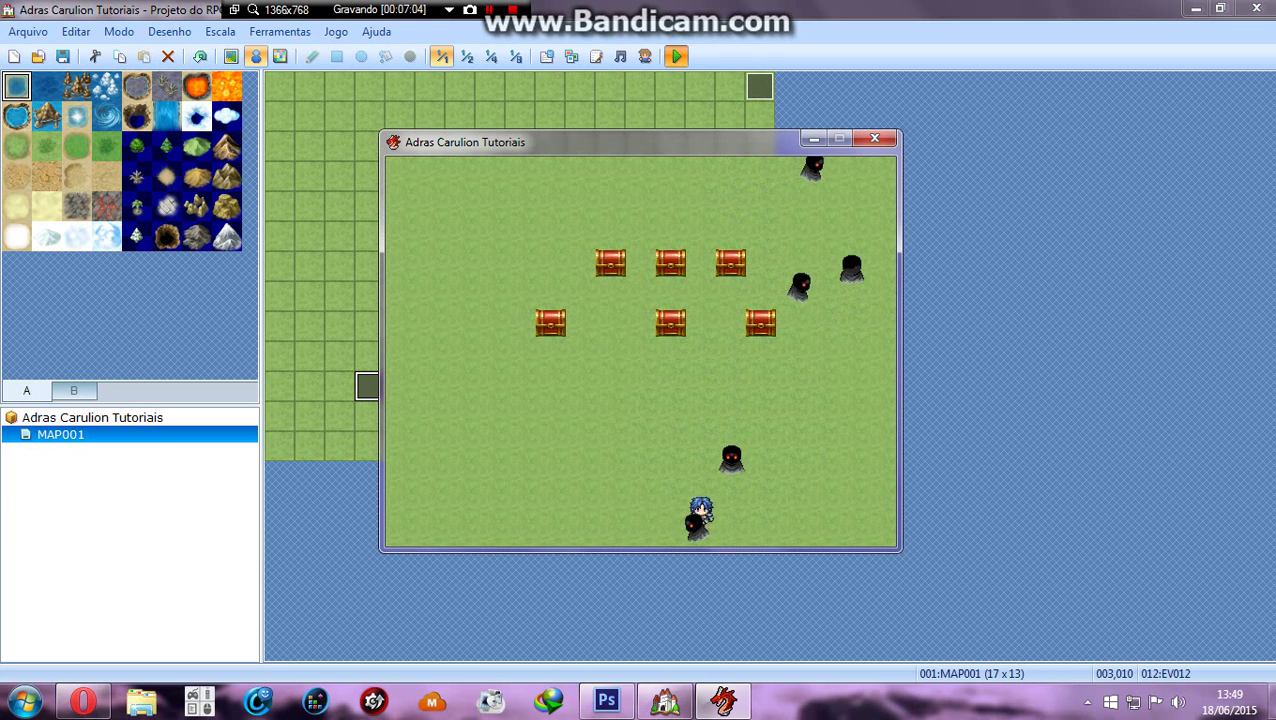
pyautogui.press('a')
pyautogui.press('Left')
pyautogui.press('Up')
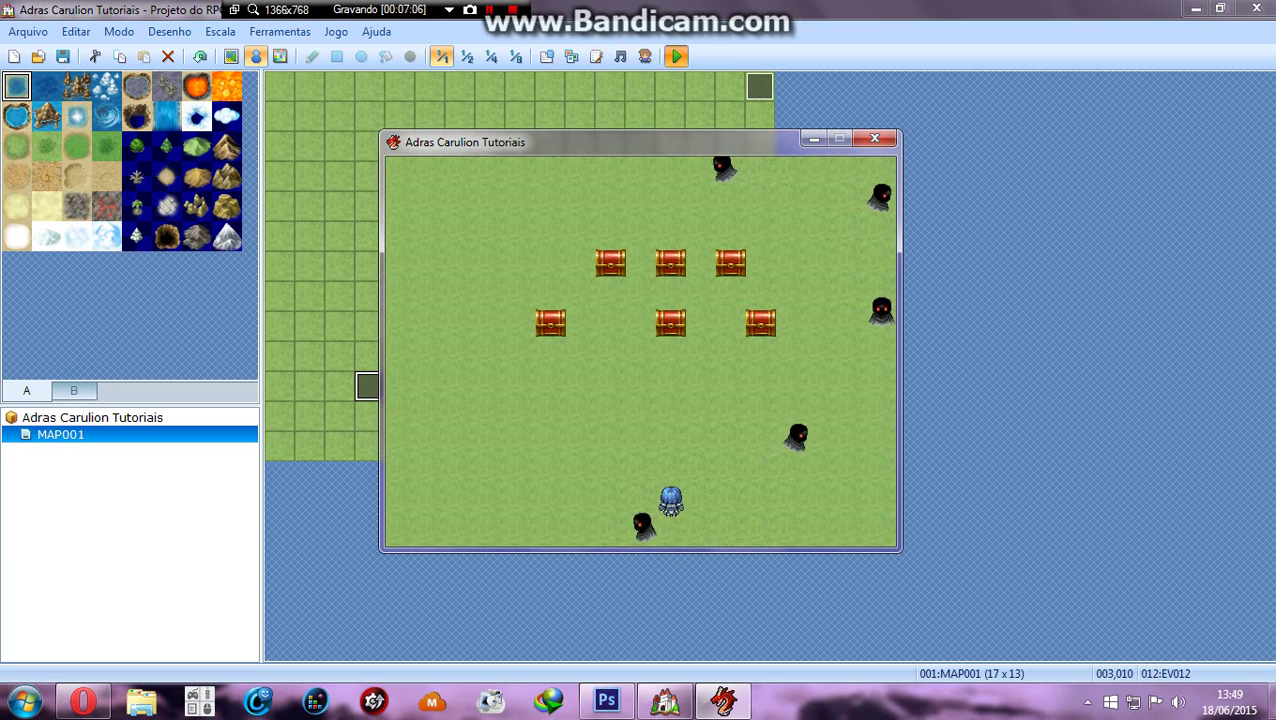
# - Open the middle chest of the lower row, dismiss its message, and walk the hero away from it
pyautogui.press('Up')
pyautogui.press('Return')
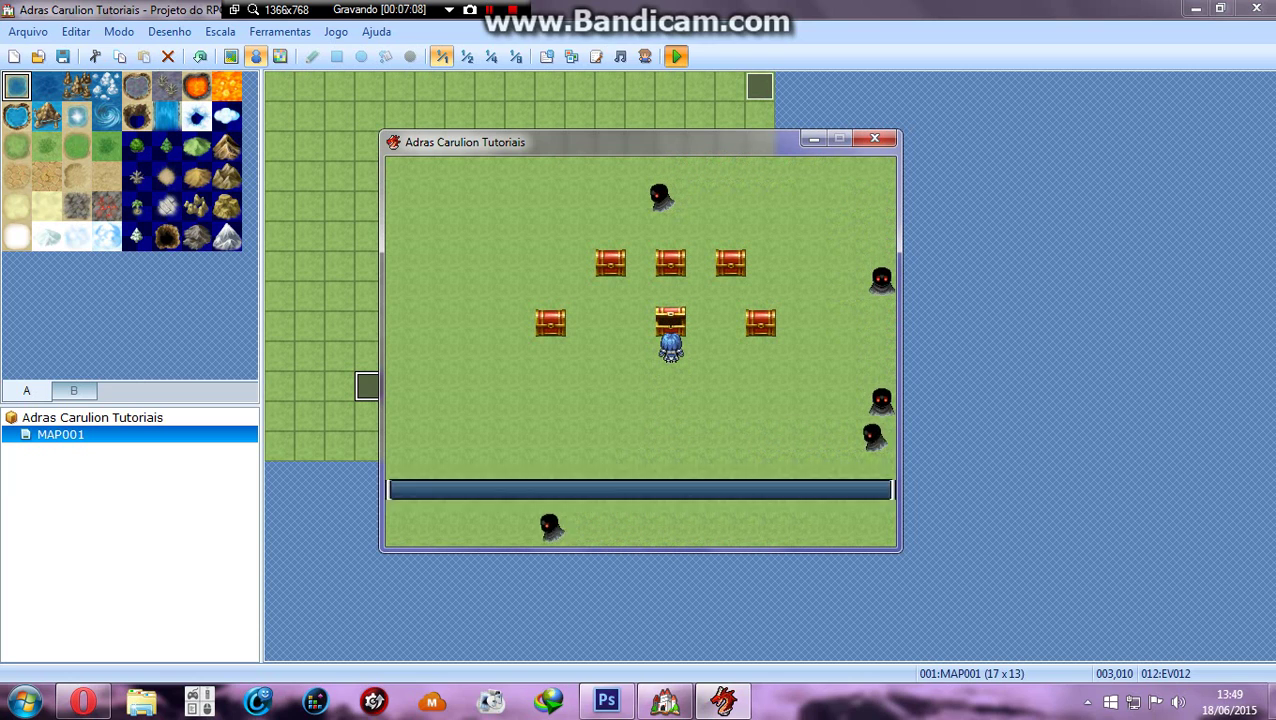
pyautogui.press('Return')
pyautogui.press('Left')
pyautogui.press('Down')
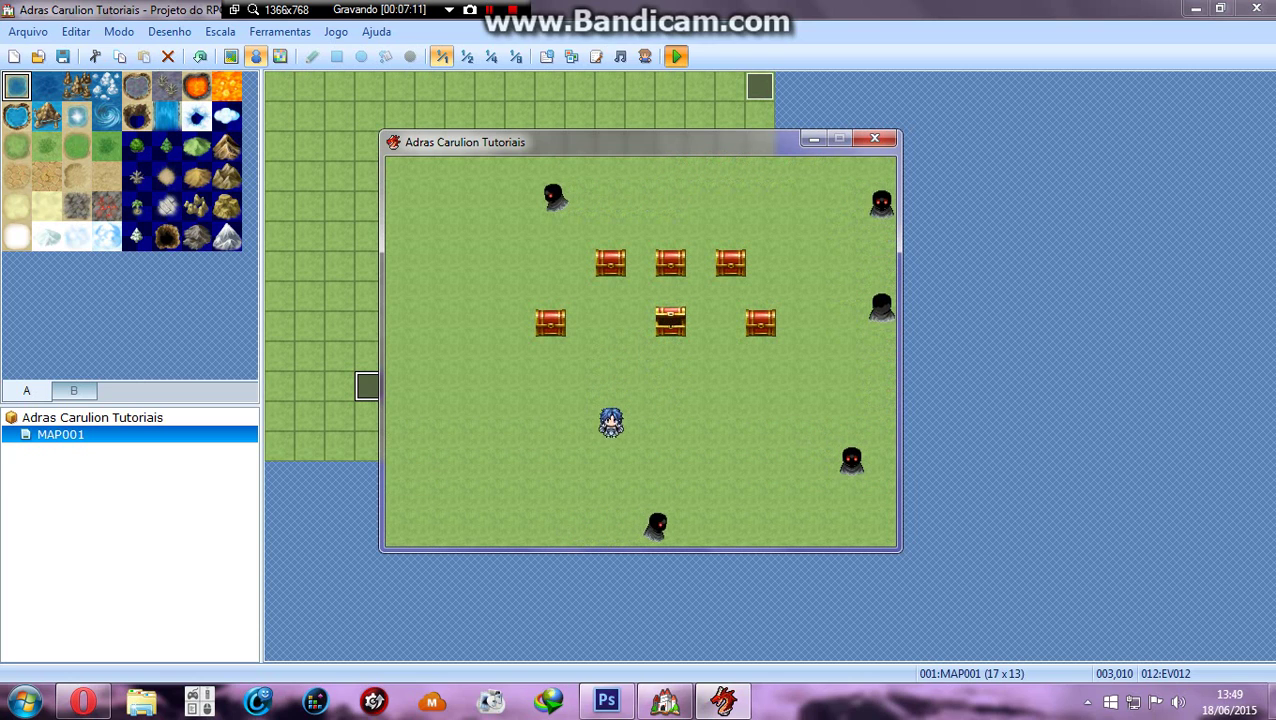
# - Chase the shadow enemies along the lower edge of the map and test the sword attack beside them
pyautogui.press('Right')
pyautogui.press('Right')
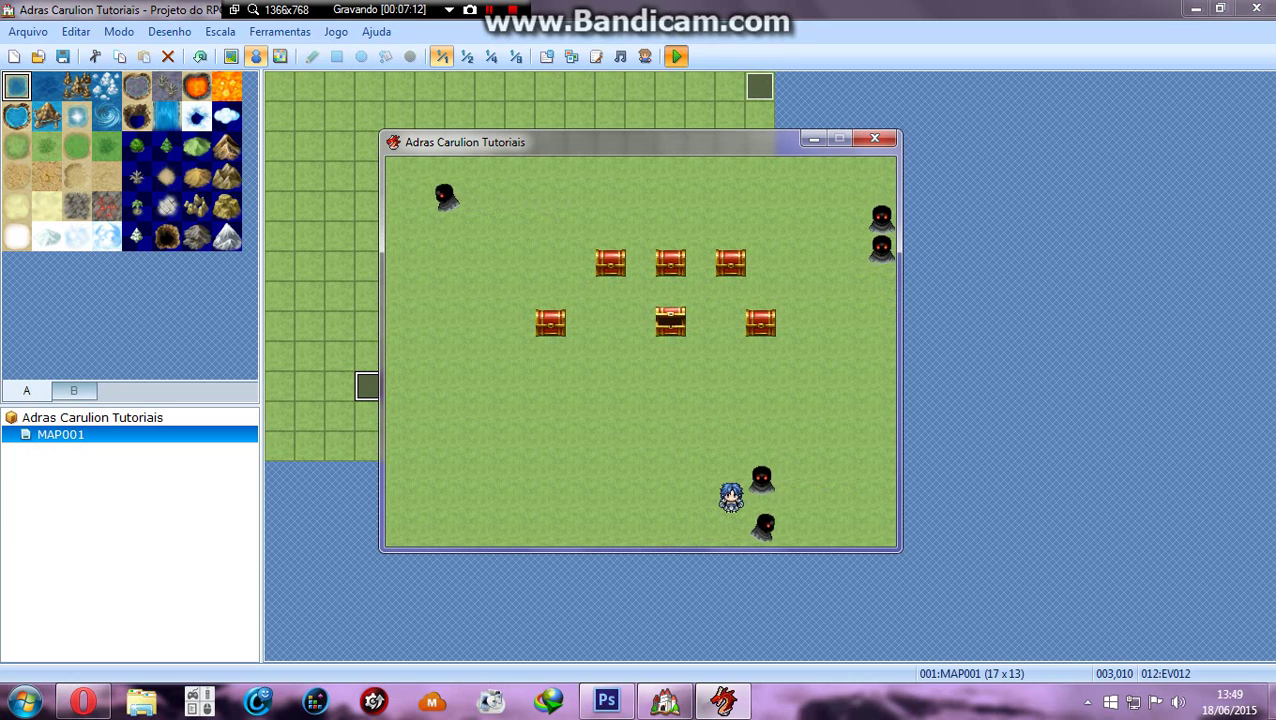
pyautogui.press('Down')
pyautogui.press('Left')
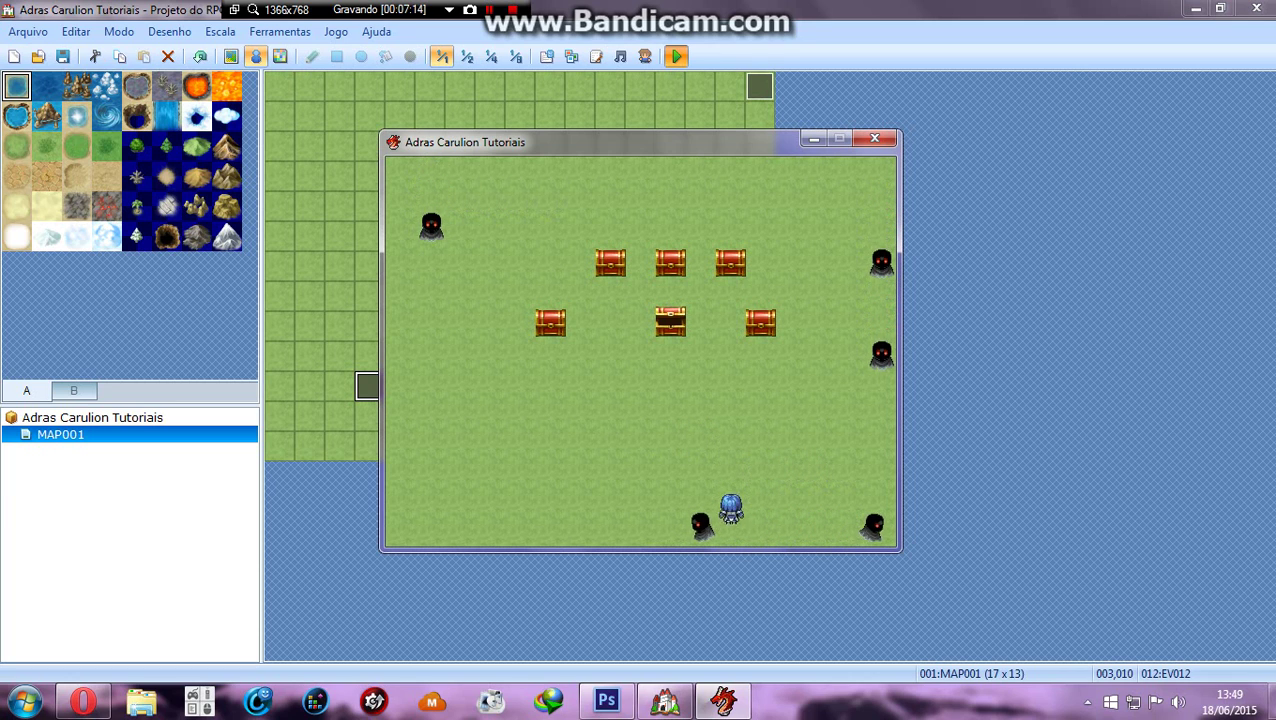
pyautogui.press('Left')
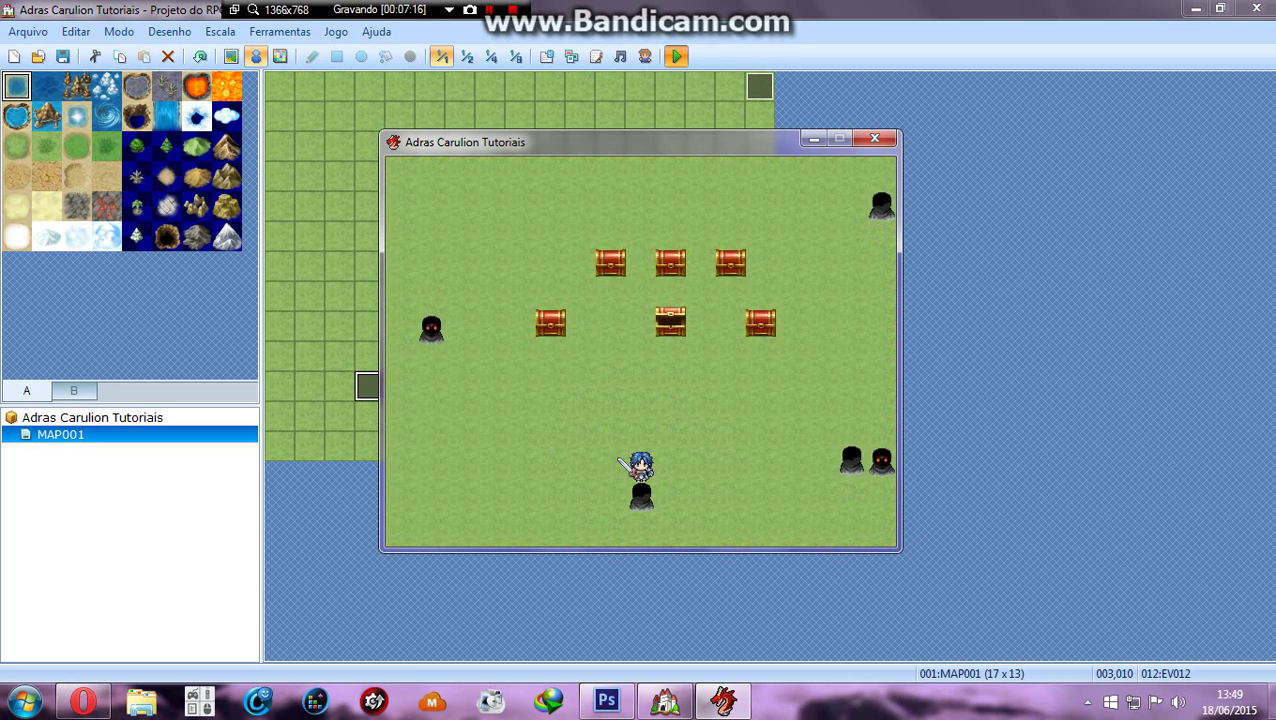
pyautogui.press('Down')
pyautogui.press('Right')
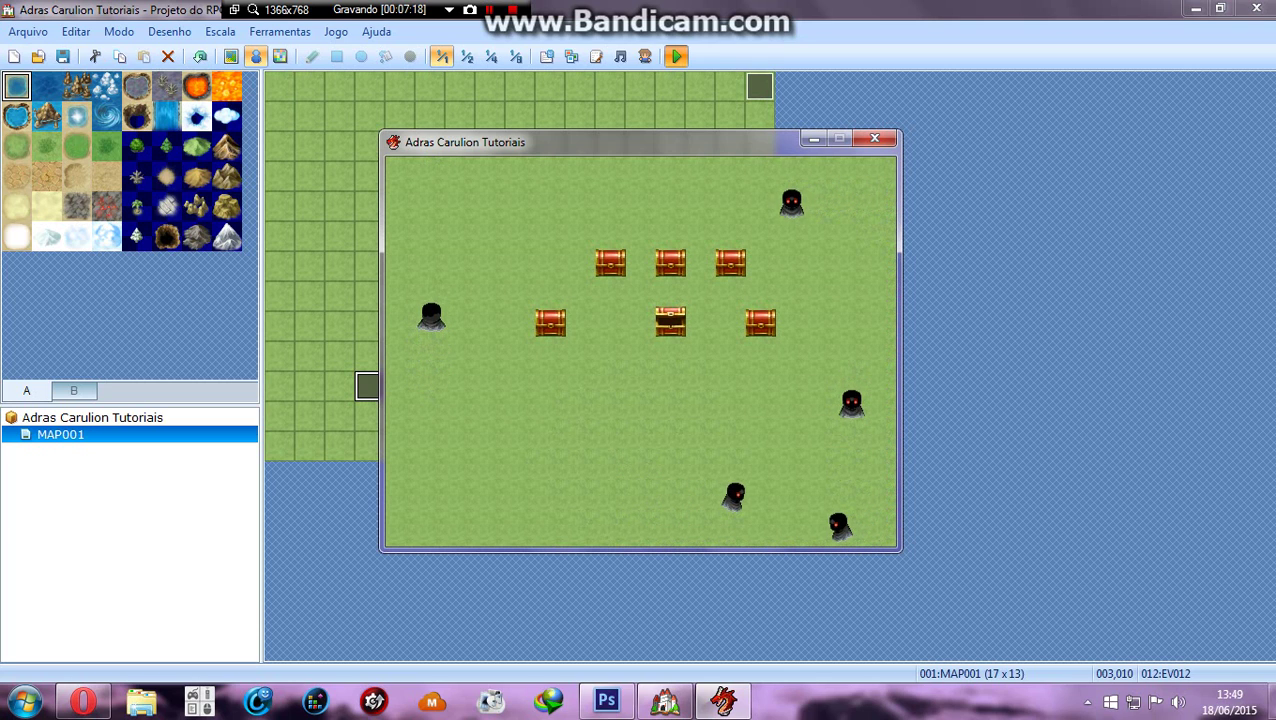
# - Lead the hero up to the shadows around the lower row's right-hand chest and test the attack on them
pyautogui.press('Up')
pyautogui.press('Right')
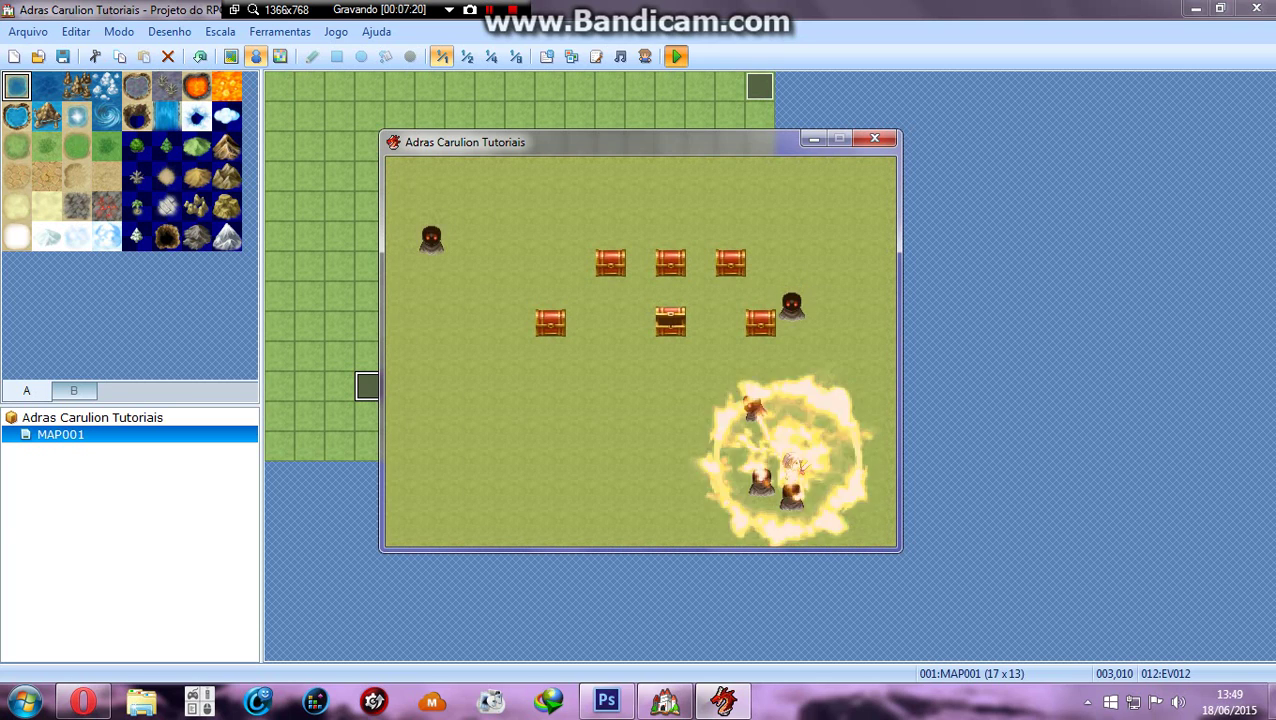
pyautogui.press('Up')
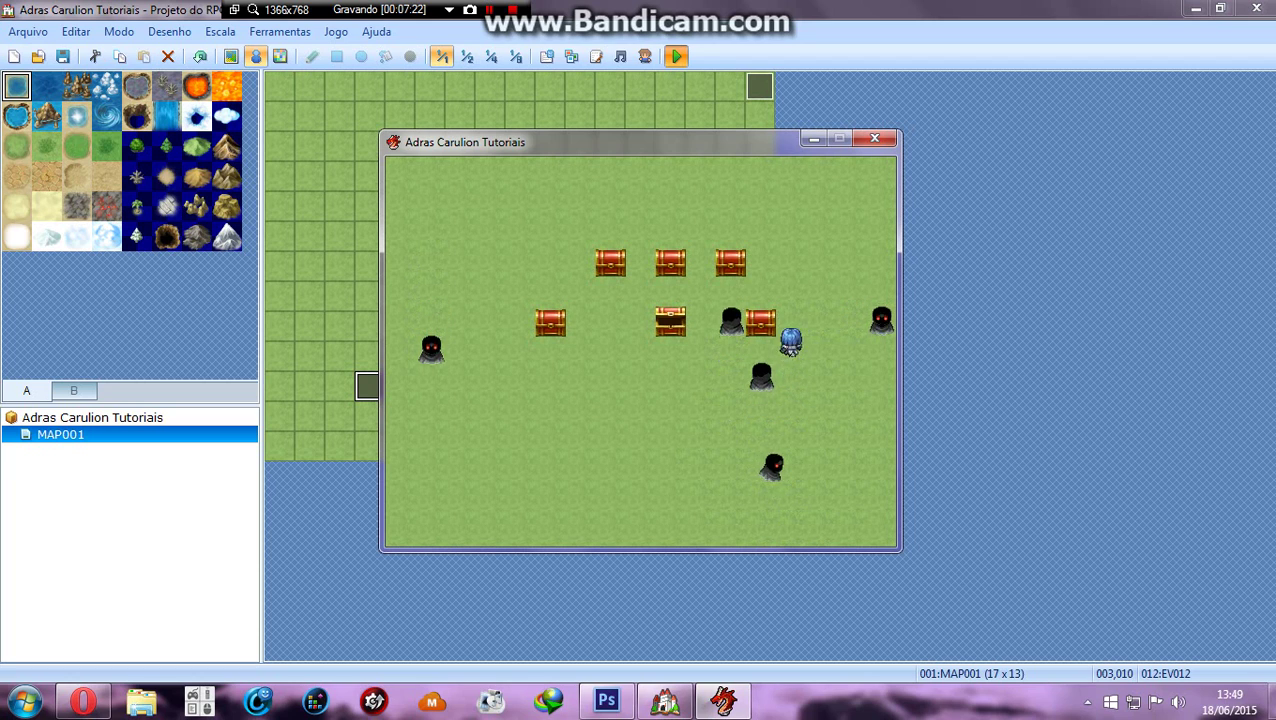
pyautogui.press('Right')
pyautogui.press('Down')
pyautogui.press('Down')
pyautogui.press('Left')
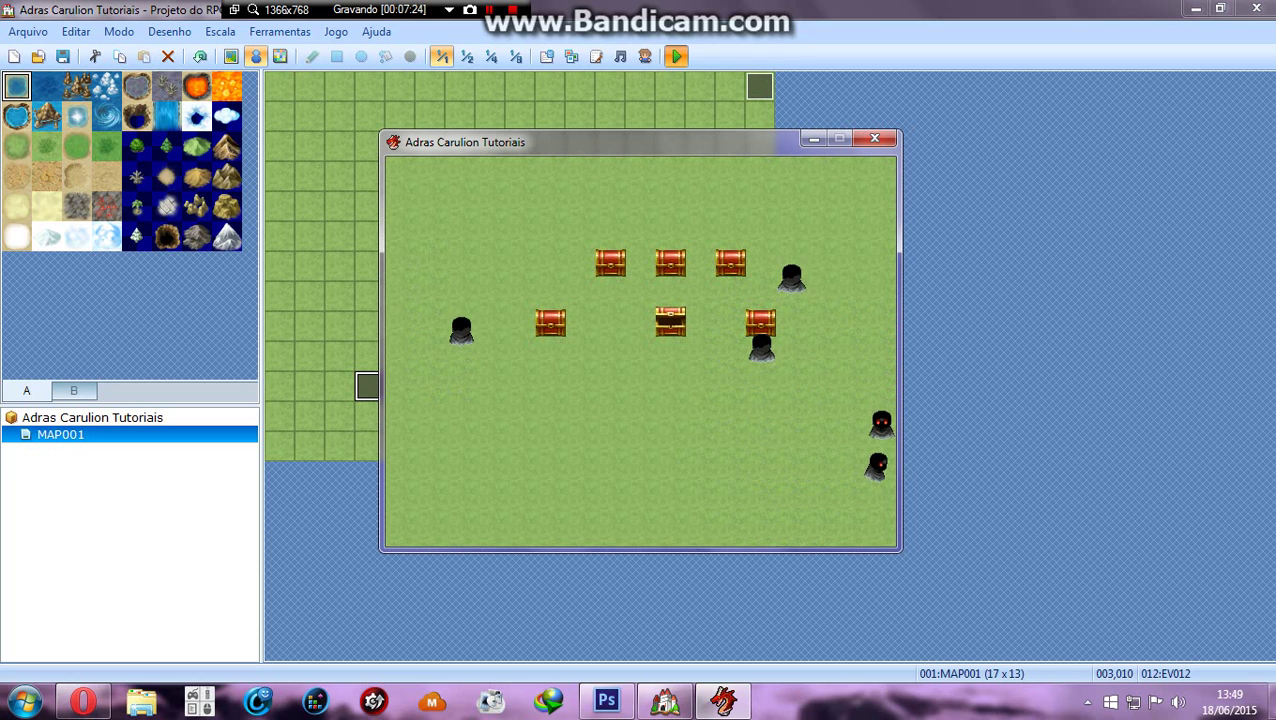
pyautogui.press('Down')
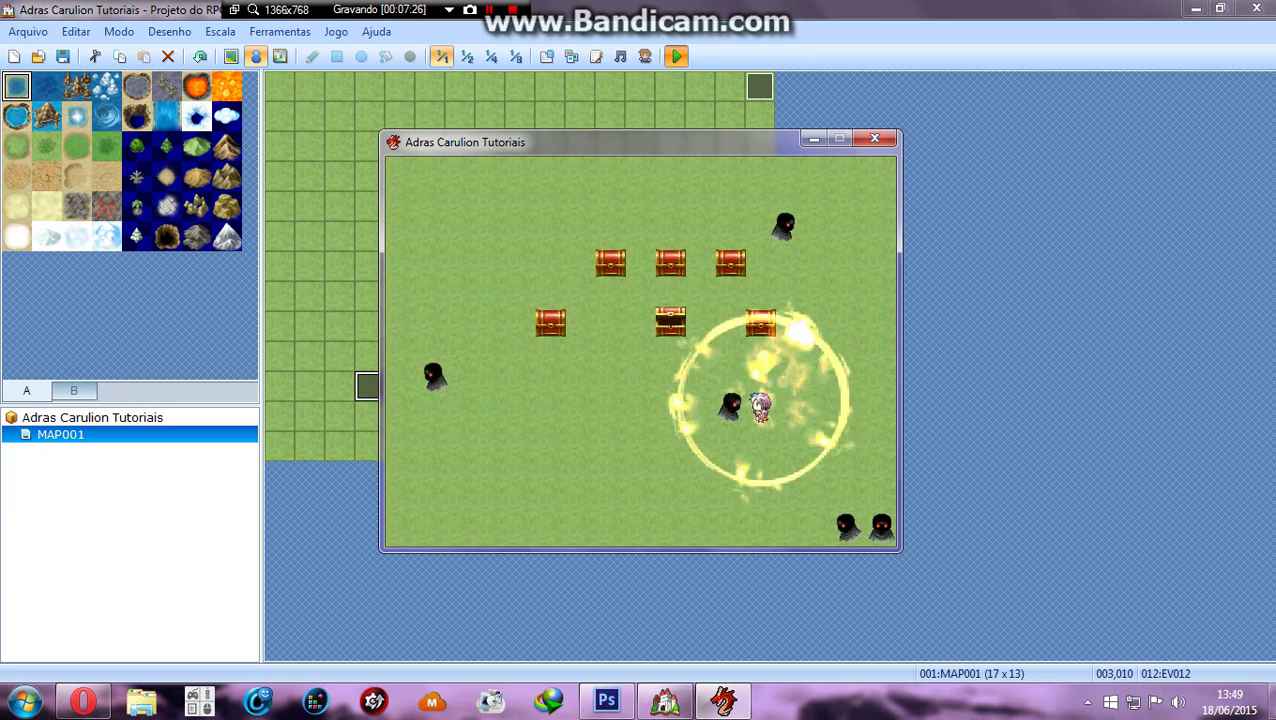
# - Move the hero to the grass below the middle chest and test the sword attack on the nearby shadow
pyautogui.press('Down')
pyautogui.press('Left')
pyautogui.press('Up')
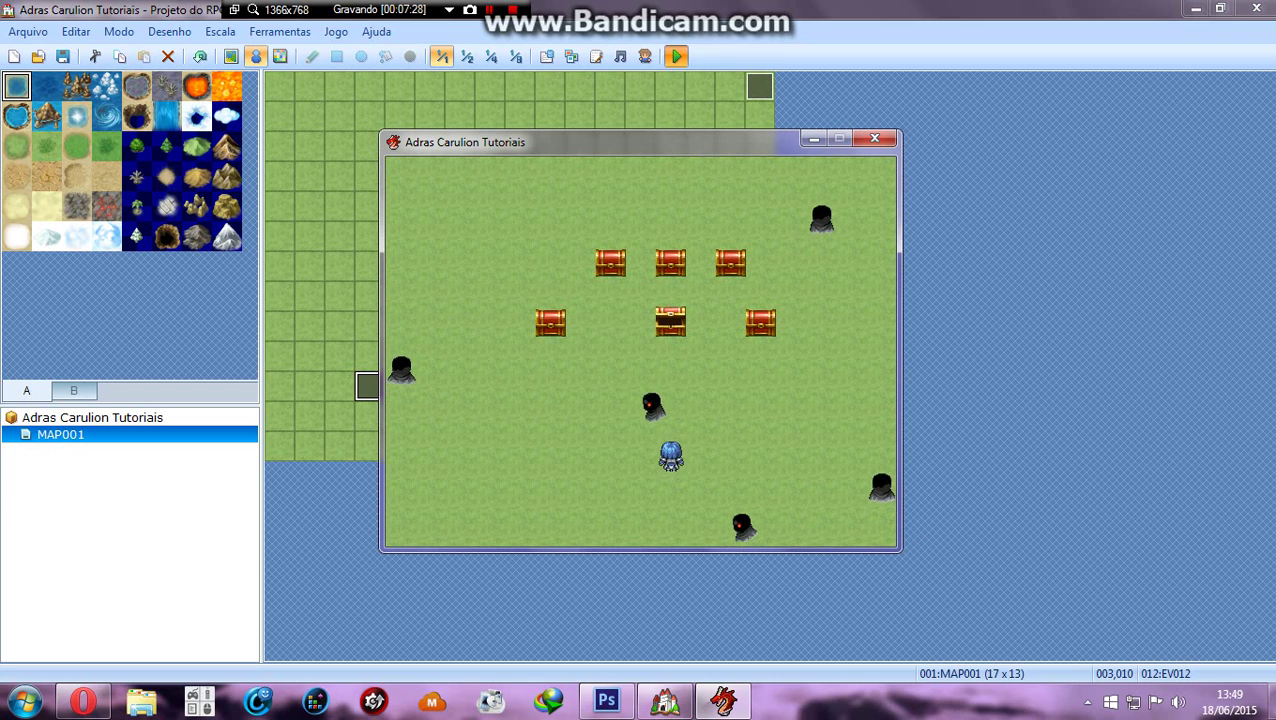
pyautogui.press('Down')
pyautogui.press('Left')
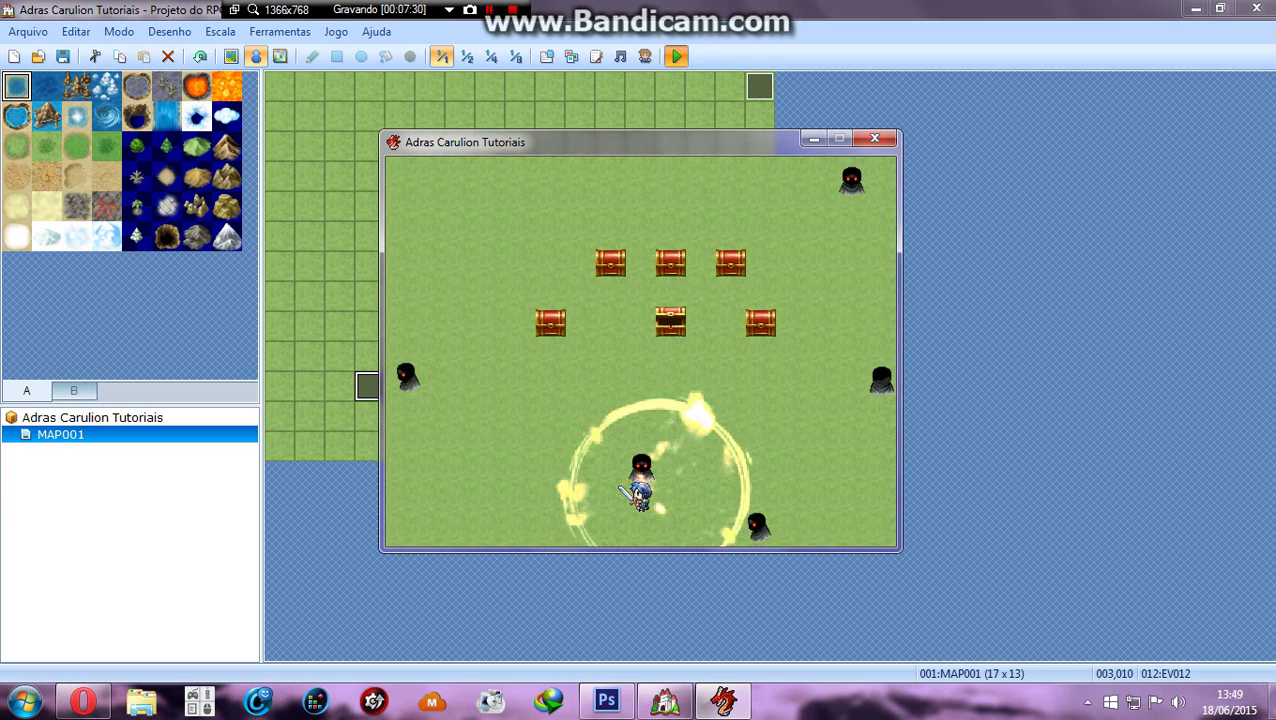
pyautogui.press('Down')
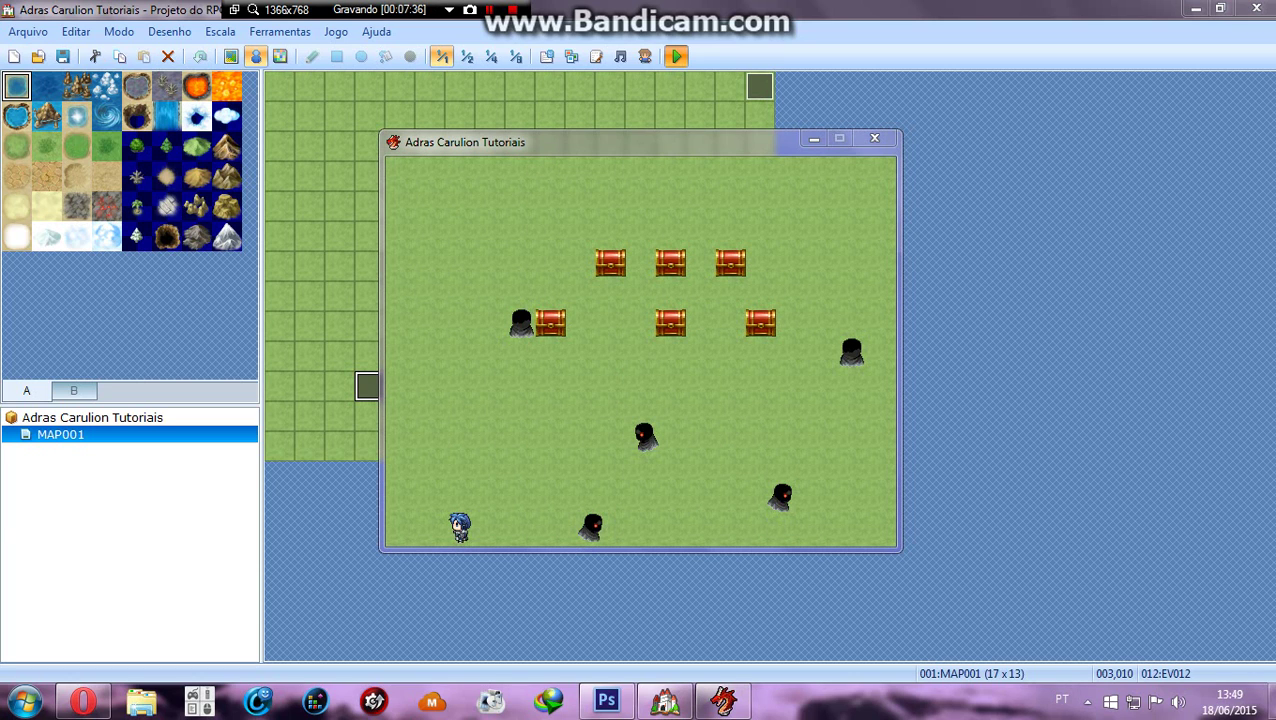
# - Walk the hero from the map's lower-left corner to the shadow beside the lower row's left chest and test the attack
pyautogui.press('Right')
pyautogui.press('Right')
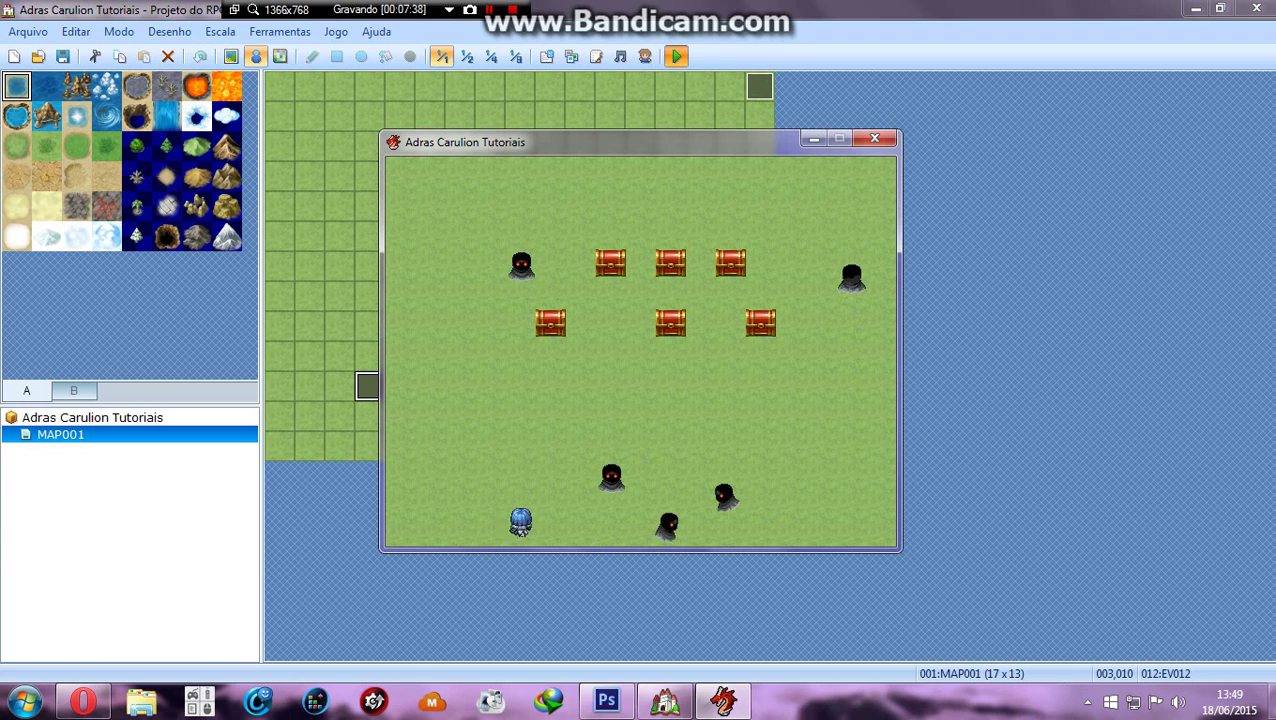
pyautogui.press('Up')
pyautogui.press('Up')
pyautogui.press('Up')
pyautogui.press('Up')
pyautogui.press('Up')
pyautogui.press('space')
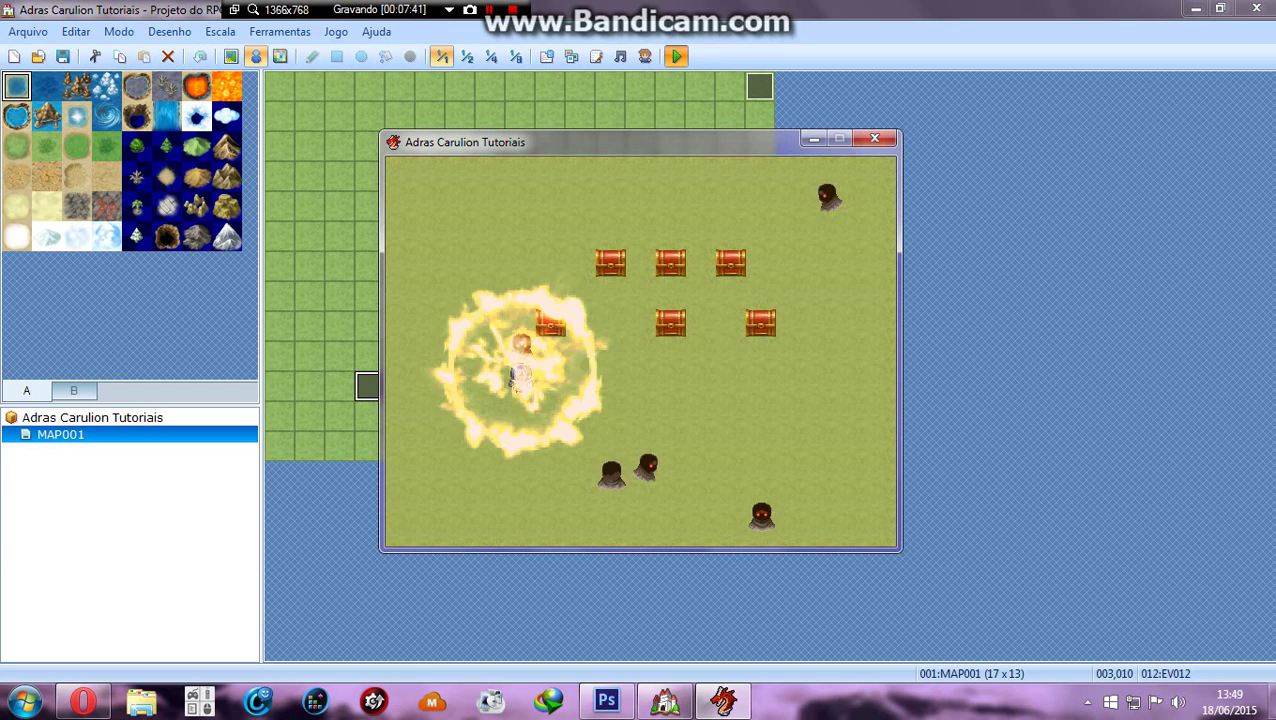